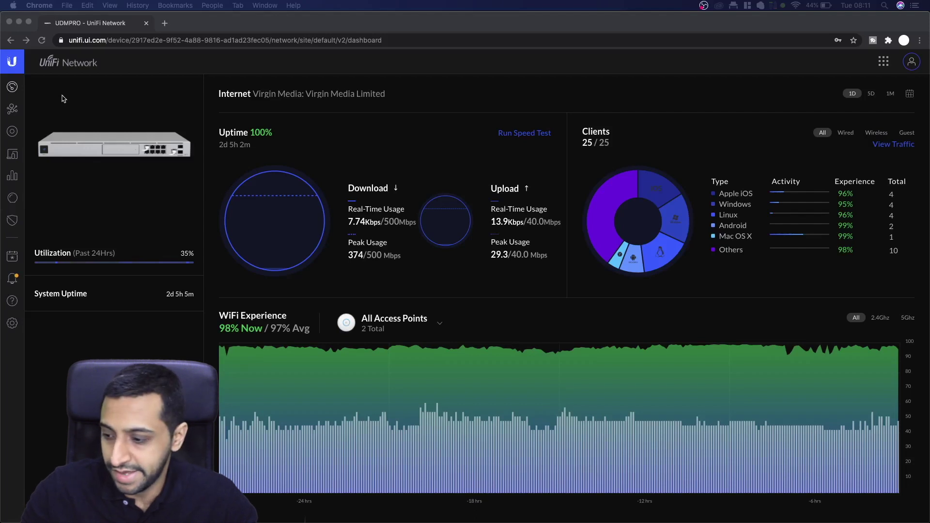
- Add a new network in Settings > Networks named 'Test Payments network 1'
left_click(12, 325)
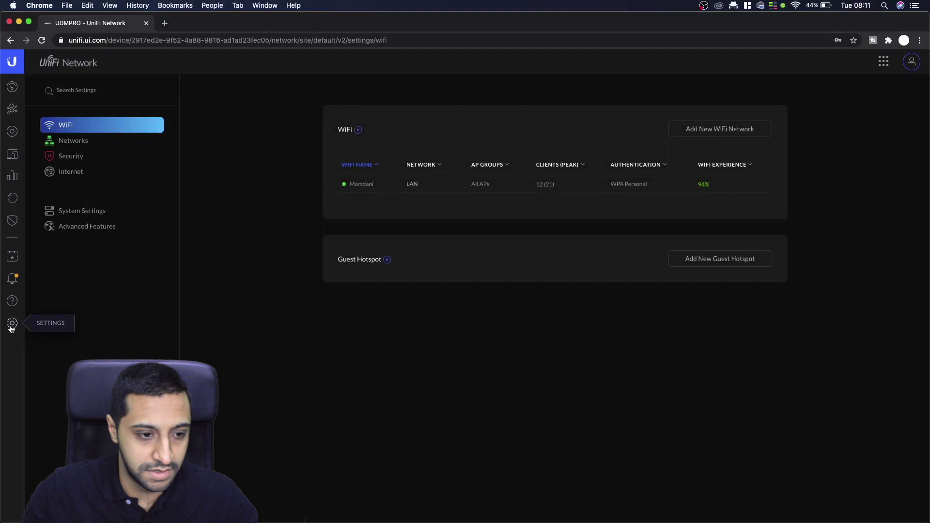
left_click(71, 140)
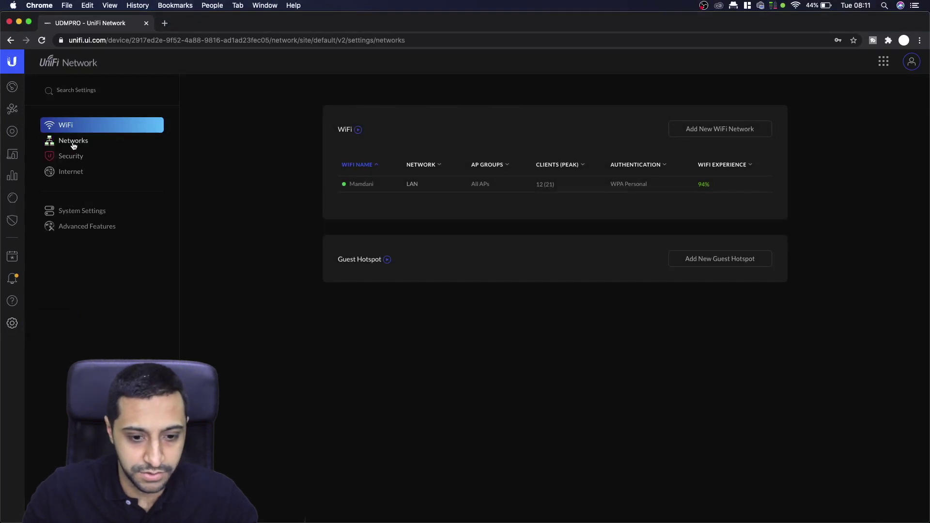
left_click(682, 133)
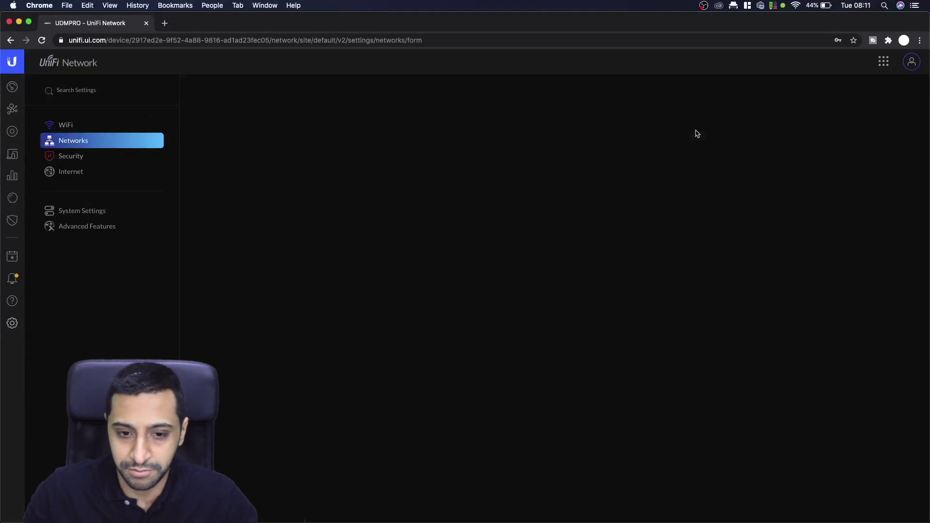
left_click(514, 150)
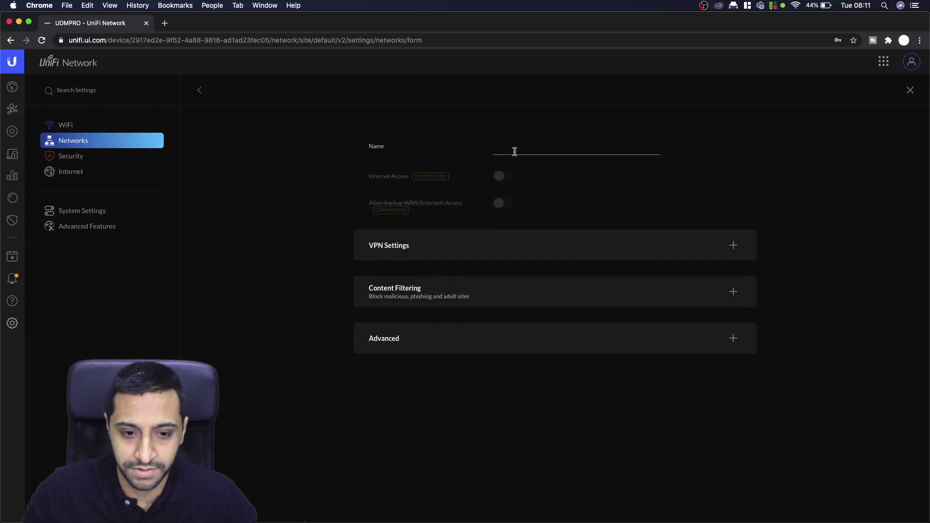
type("Test Payments network 1")
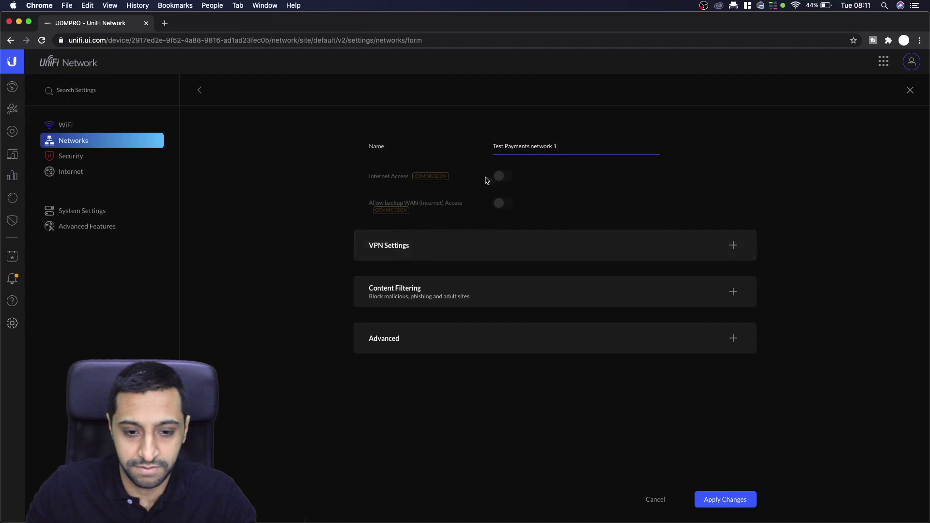
- Expand and collapse the VPN Settings and Content Filtering sections to review them
left_click(469, 252)
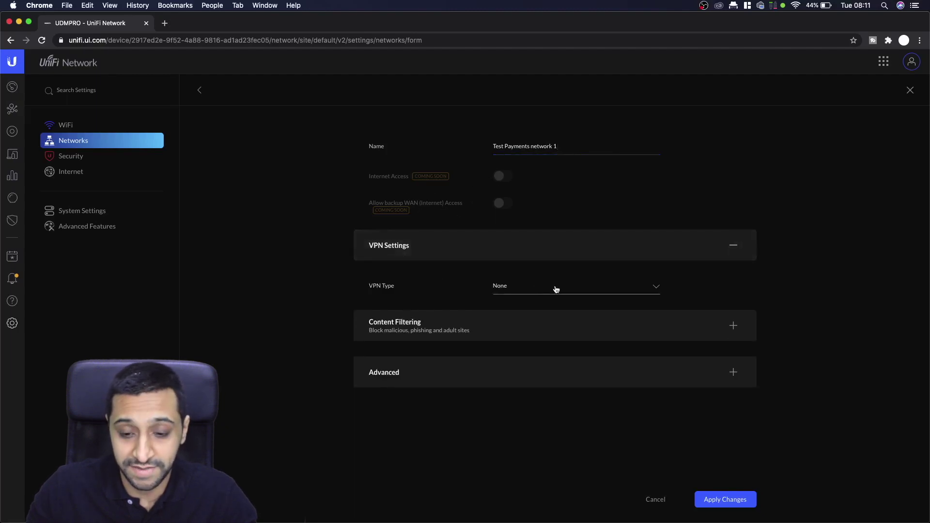
left_click(530, 246)
left_click(495, 293)
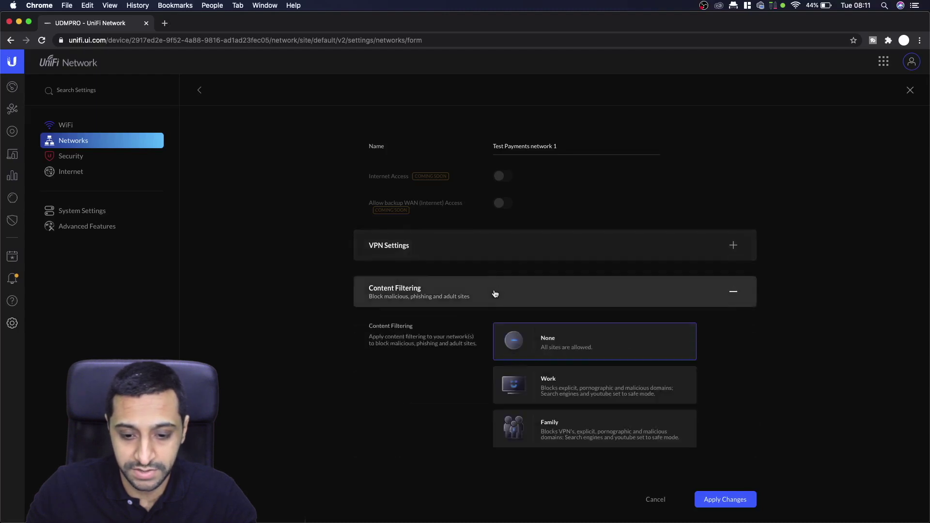
left_click(494, 293)
- In Advanced options, change the VLAN ID from 2 to 888
left_click(475, 344)
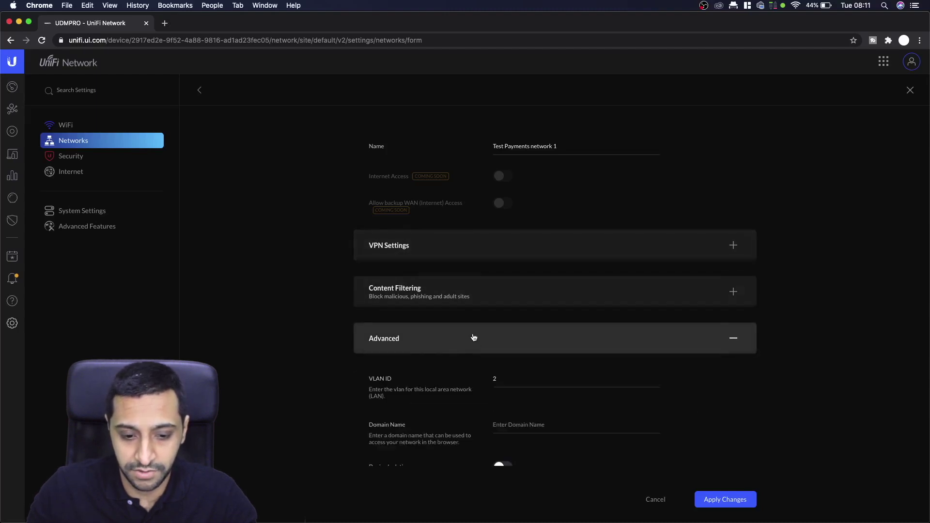
scroll(474, 341, "down", 3)
left_click(483, 276)
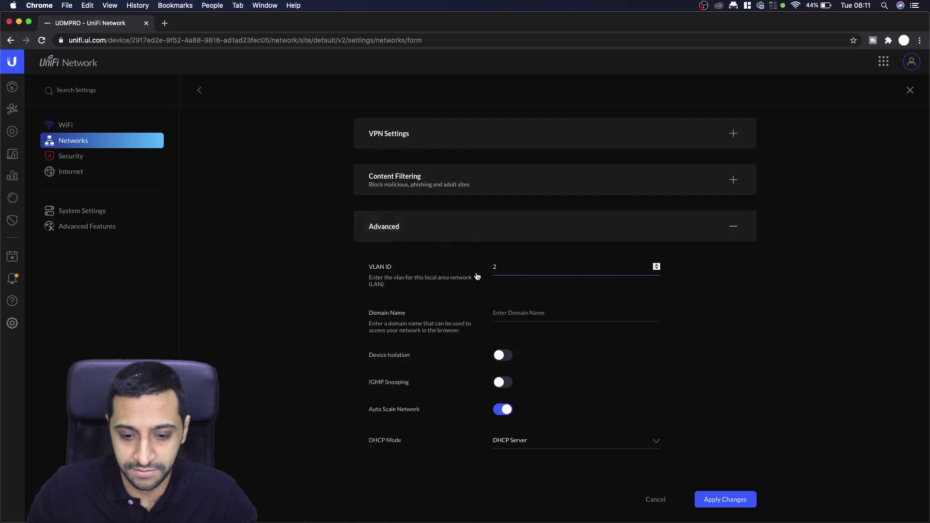
left_click_drag(499, 268, 472, 272)
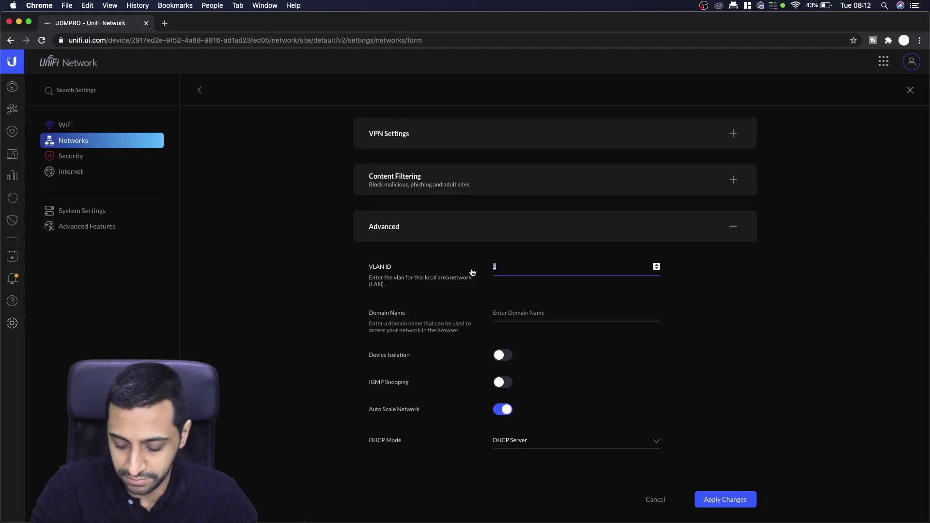
type("888")
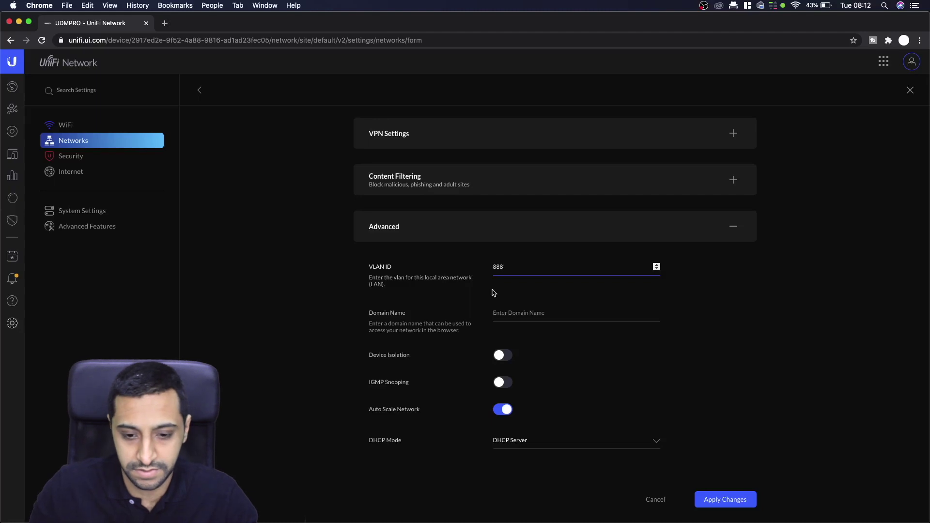
left_click(520, 317)
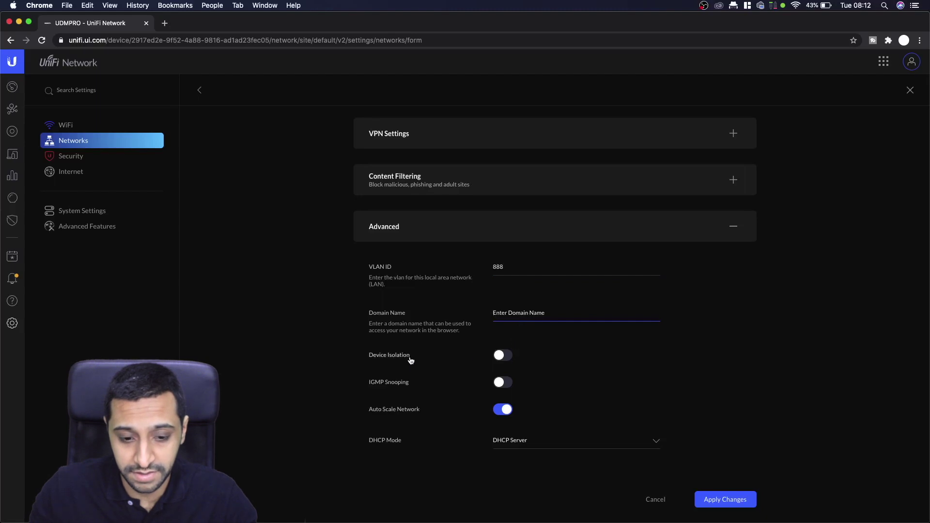
- Leave device isolation off and switch off Auto Scale Network to reveal the DHCP fields
left_click(503, 359)
left_click(504, 358)
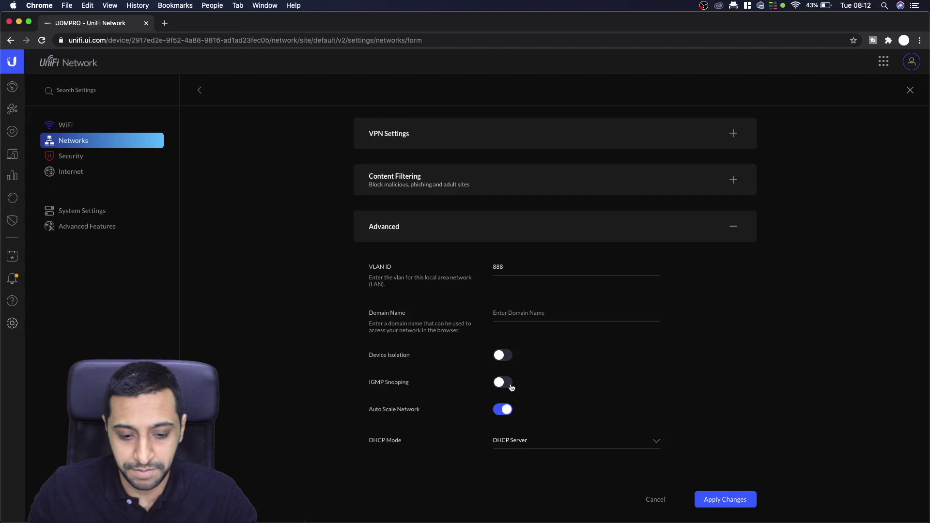
left_click(503, 410)
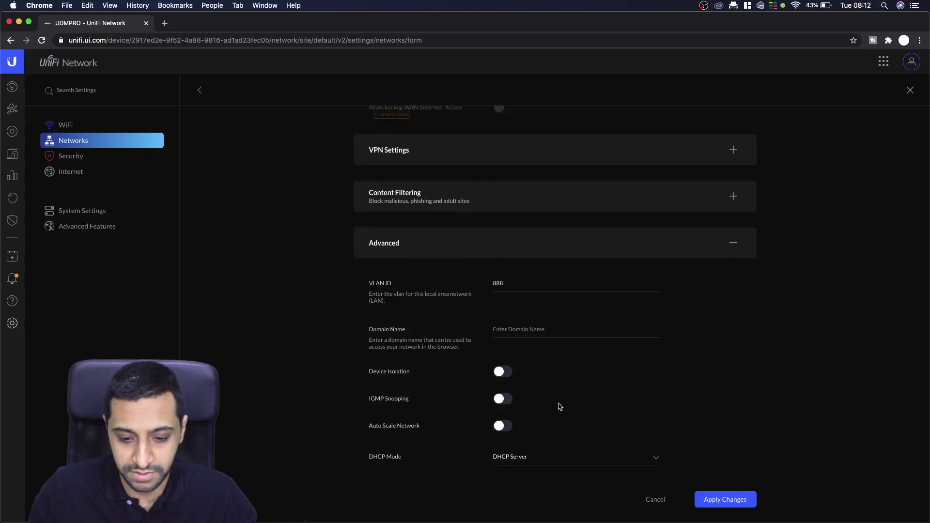
scroll(560, 407, "down", 5)
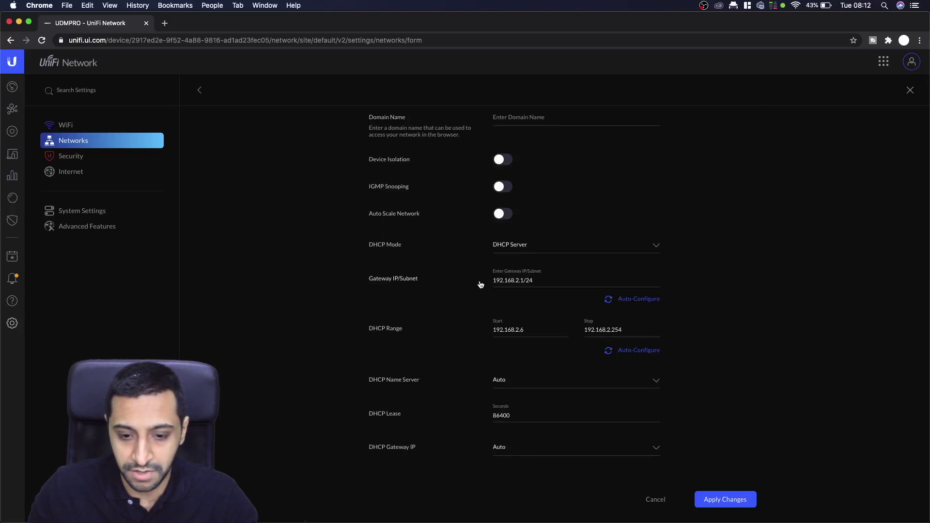
- Set gateway 192.168.50.1/24 and DHCP range 192.168.50.6–192.168.50.254
left_click(519, 280)
key("BackSpace")
key("BackSpace")
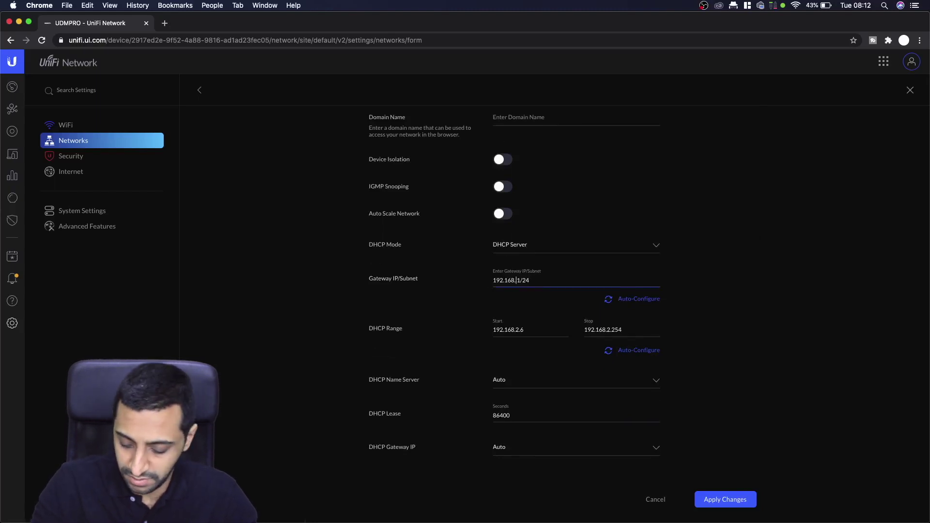
type("50.")
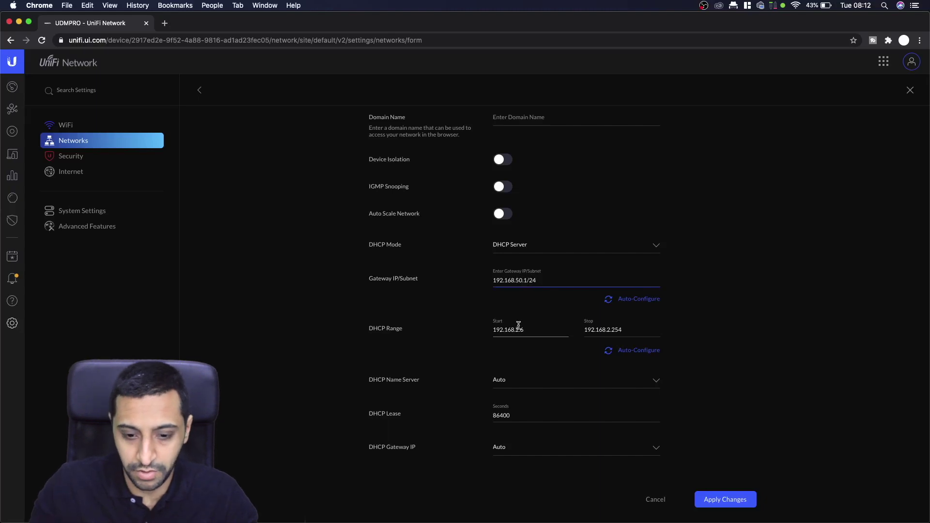
left_click(532, 330)
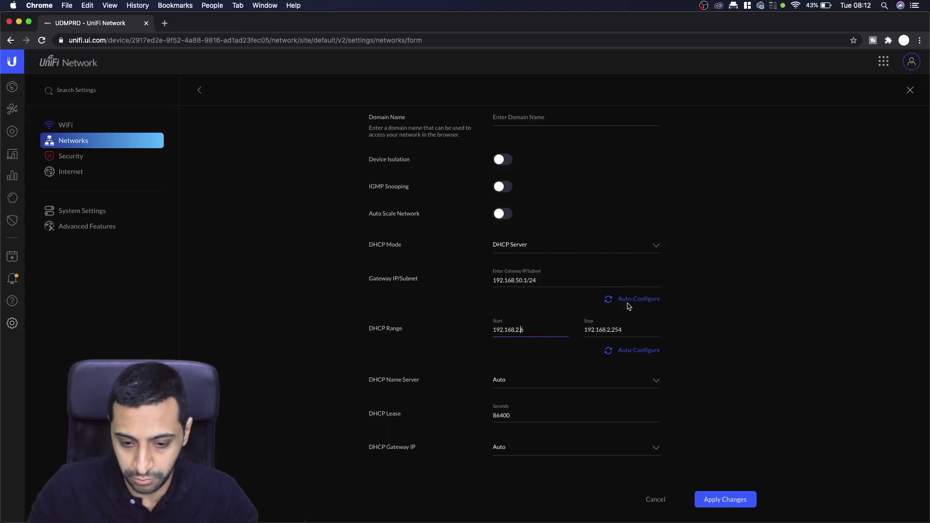
key("Left")
key("BackSpace")
key("BackSpace")
type("50.")
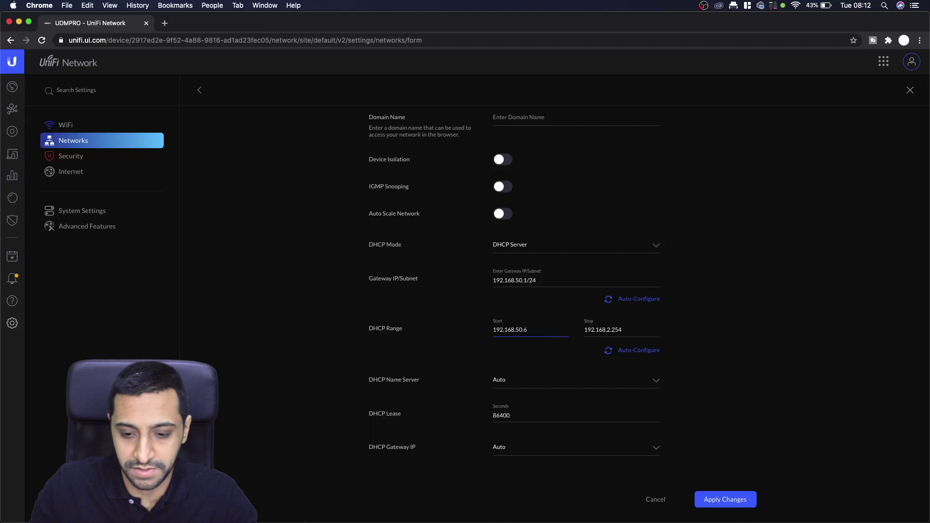
left_click(611, 330)
key("BackSpace")
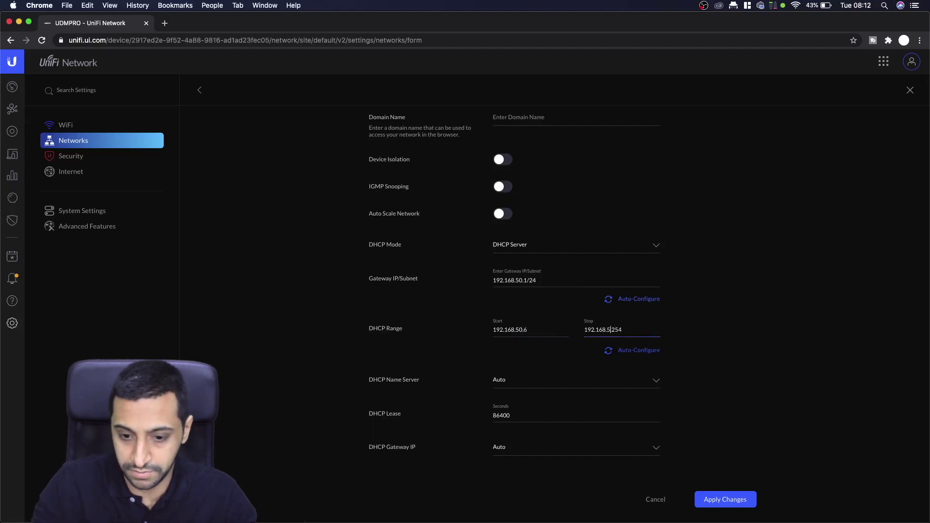
type("50.")
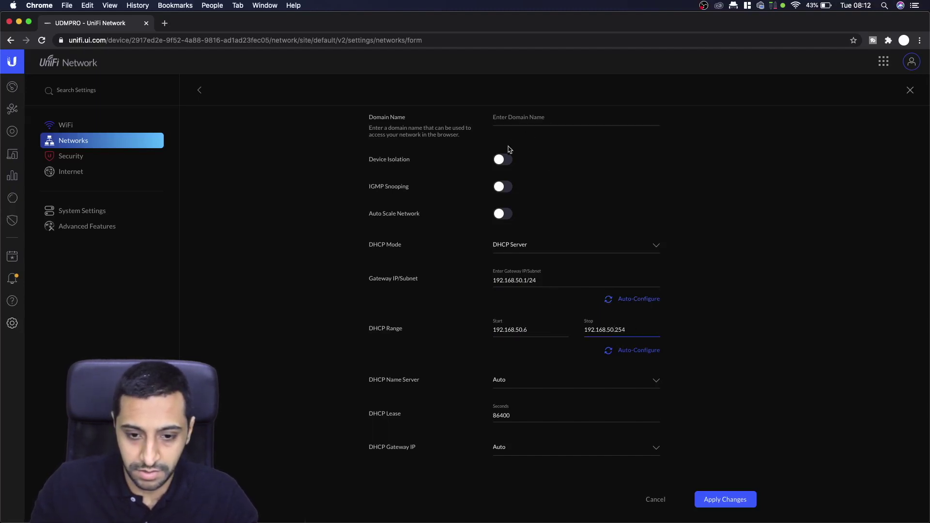
- Keep device isolation off and apply changes to save the network
left_click(504, 160)
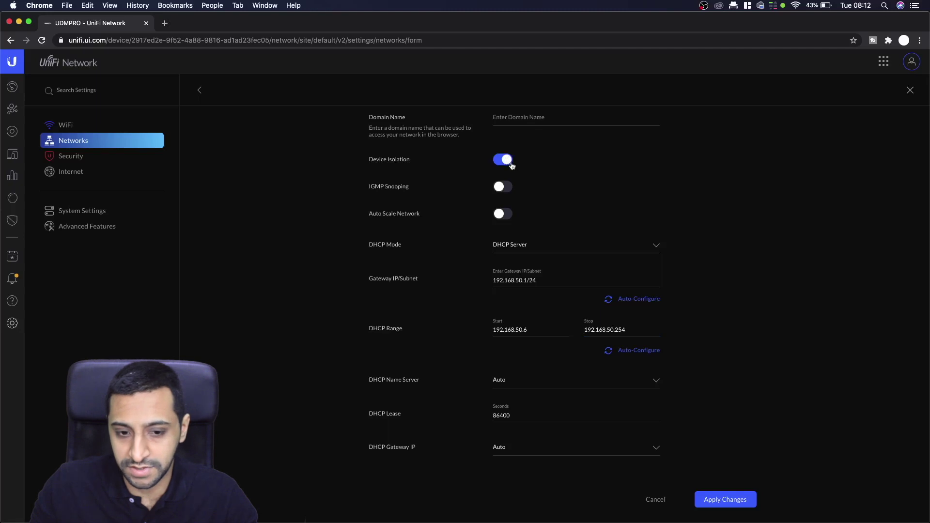
left_click(501, 162)
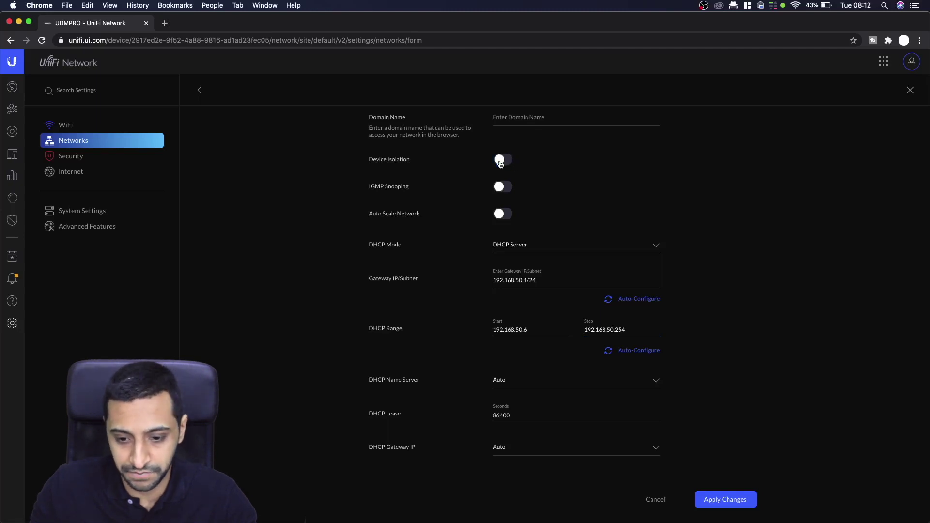
scroll(564, 285, "down", 1)
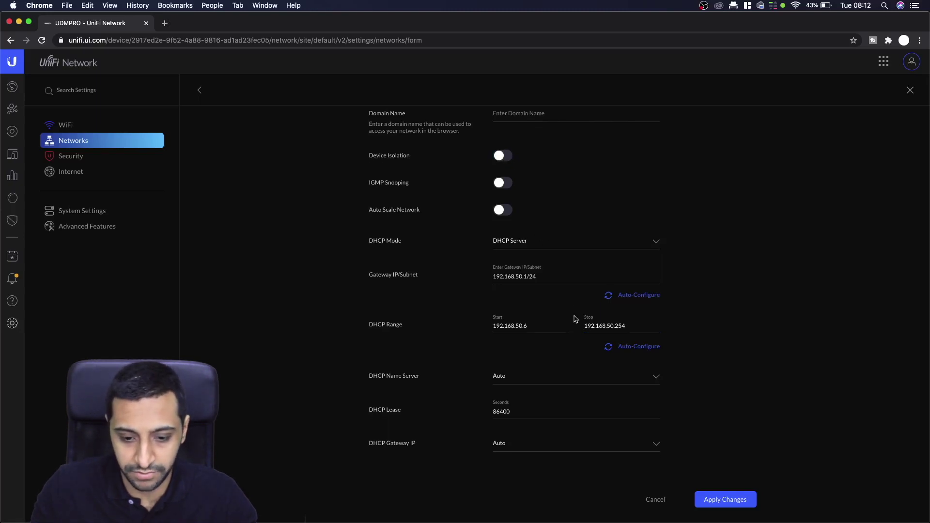
left_click(720, 502)
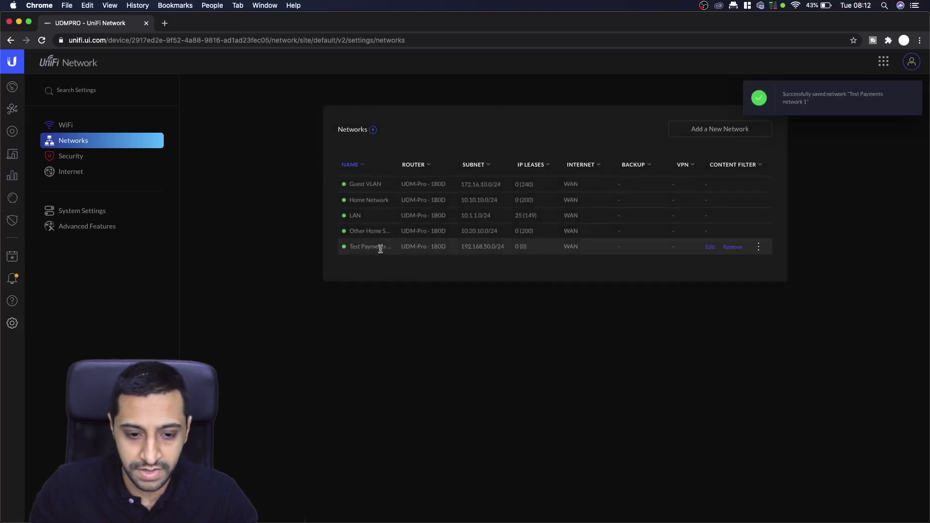
left_click_drag(366, 249, 757, 260)
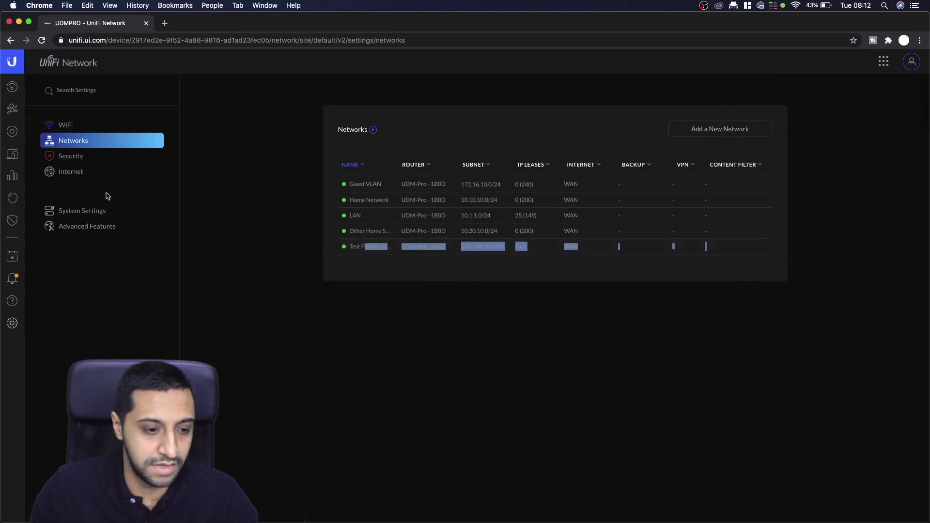
- Start a new guest hotspot on the WiFi page and name it 'My Guest Payment WiFi'
left_click(87, 125)
left_click(696, 260)
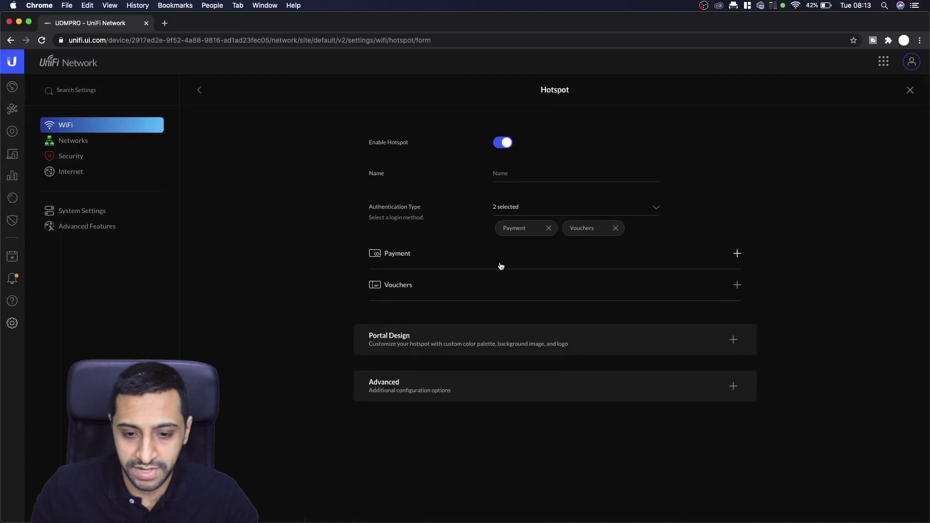
left_click(549, 228)
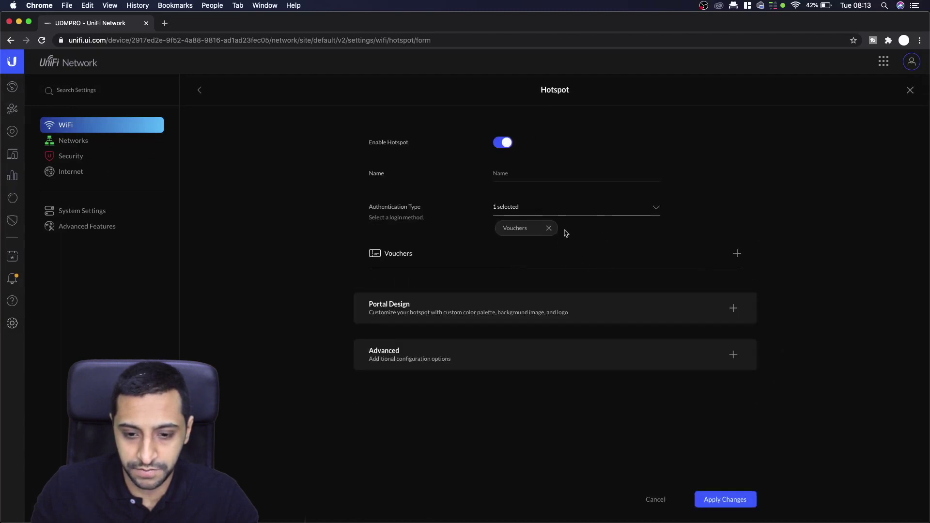
left_click(549, 229)
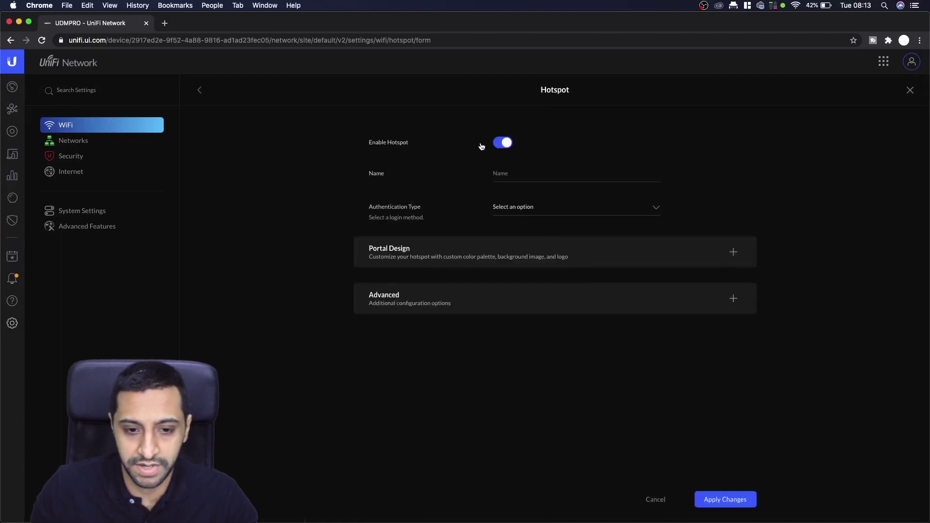
left_click(523, 172)
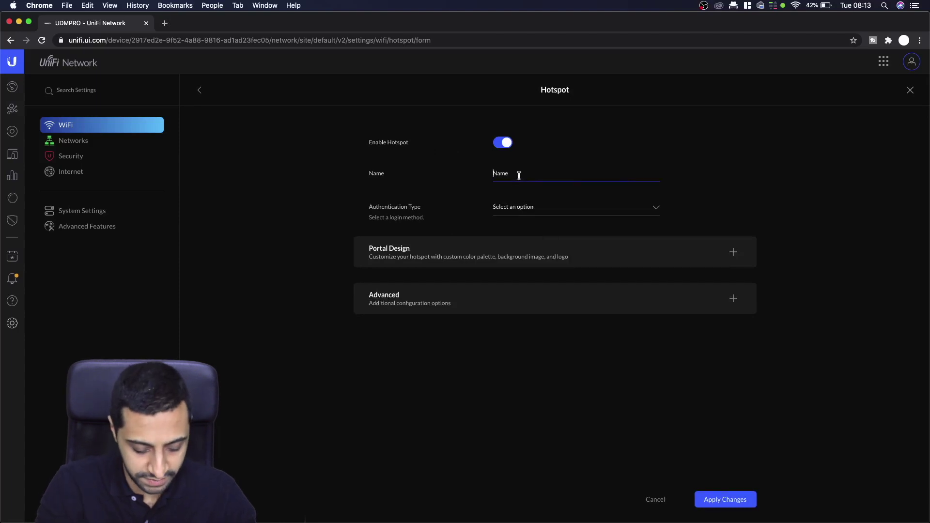
type("M")
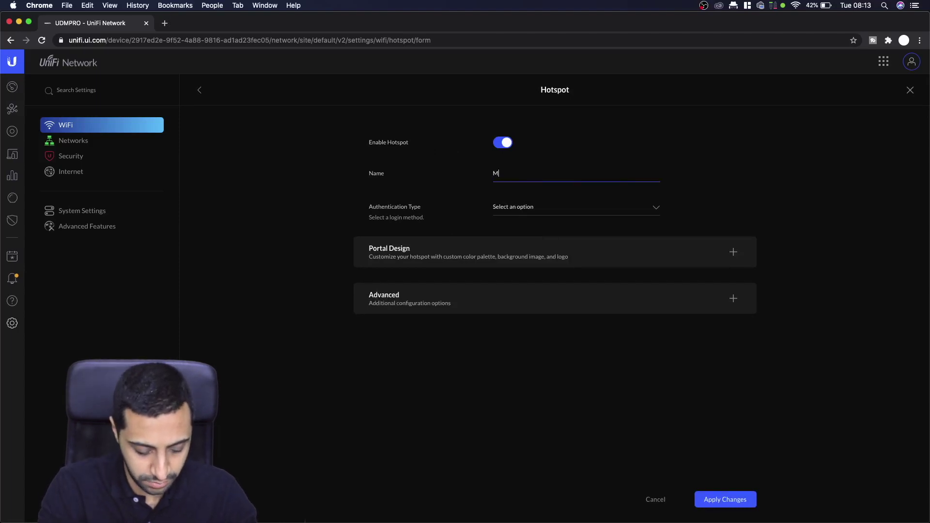
type("y Guest Pauy")
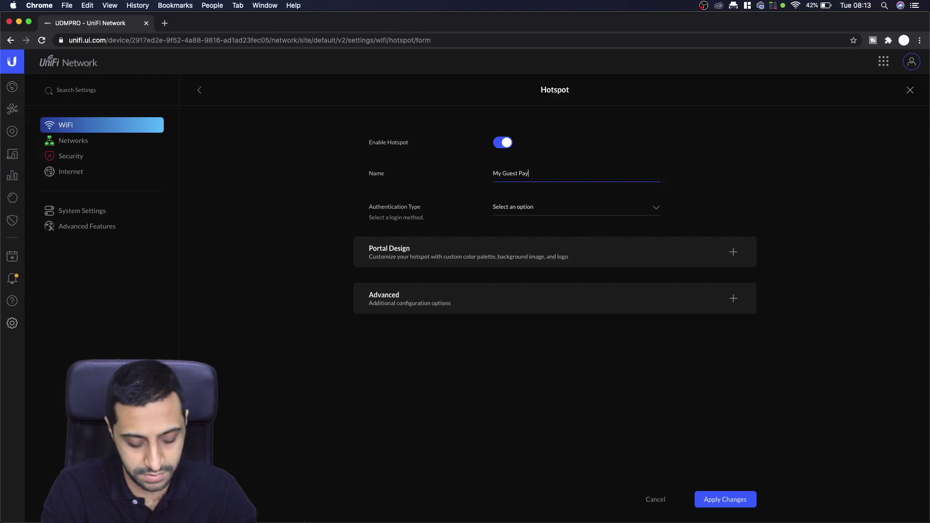
type("ent networt")
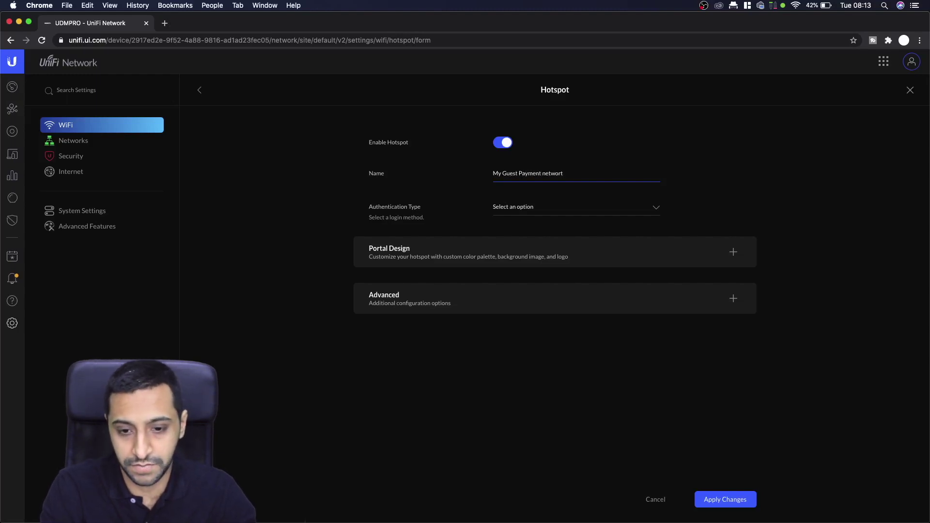
type("kWi")
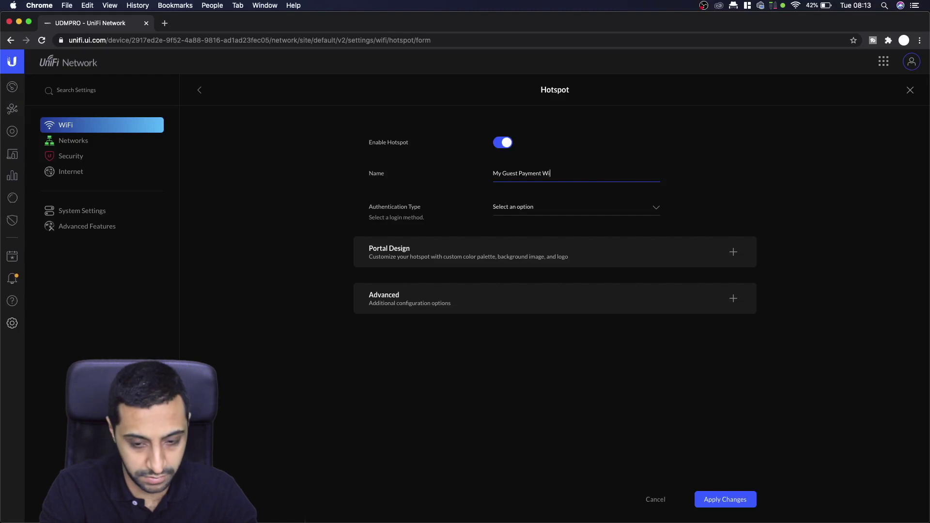
type("fi")
type("i")
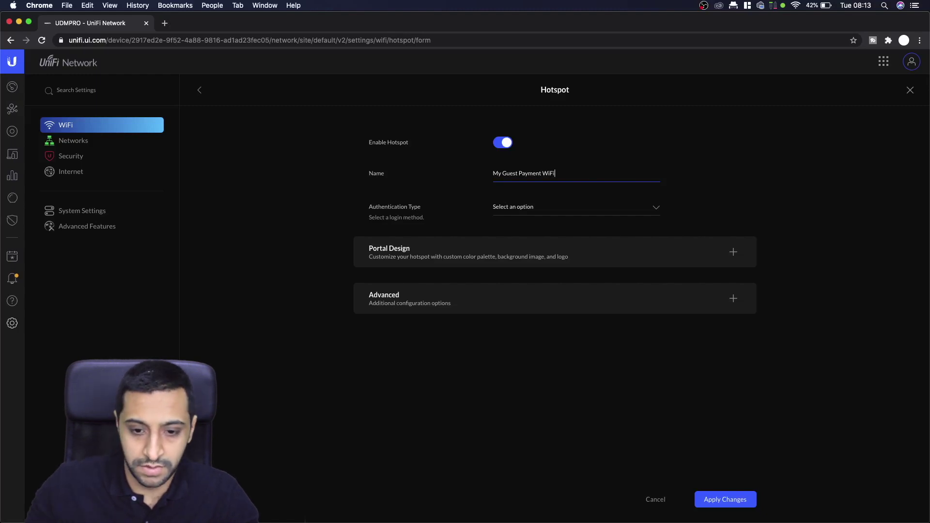
- Choose Payment as the hotspot's authentication type
left_click(519, 214)
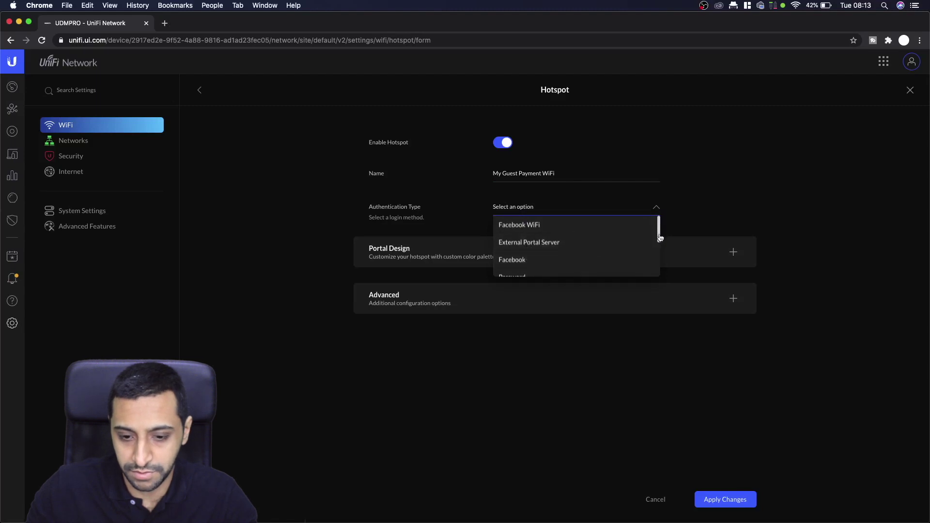
left_click_drag(659, 238, 662, 262)
left_click(524, 269)
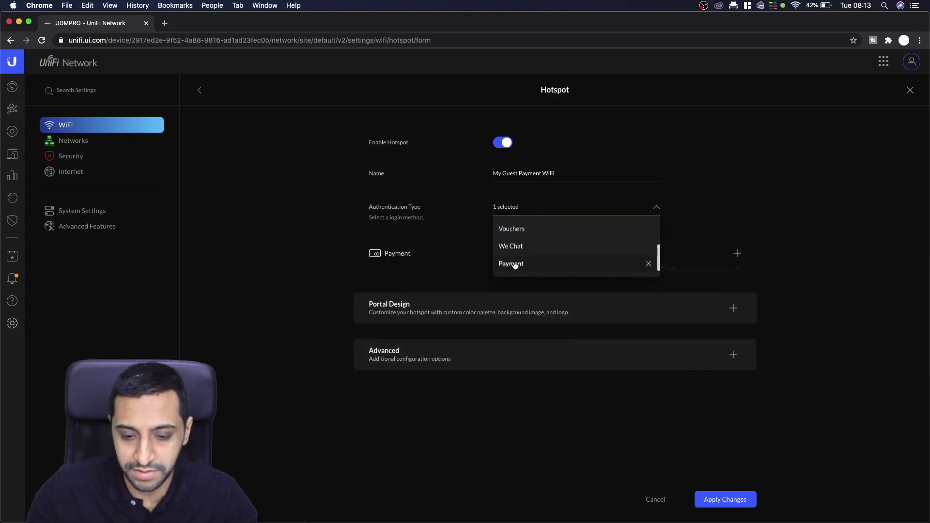
left_click(812, 265)
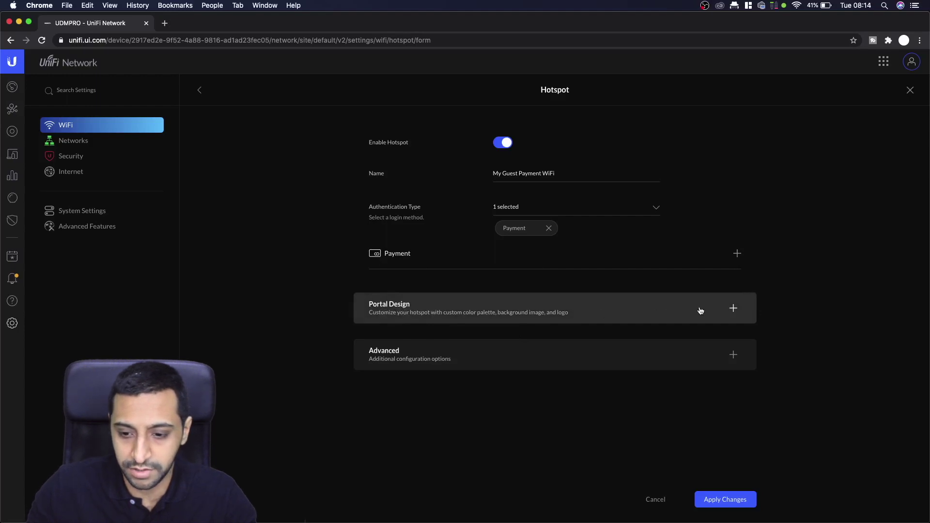
- Expand Portal Design and scroll down to the Terms of Use text
left_click(733, 309)
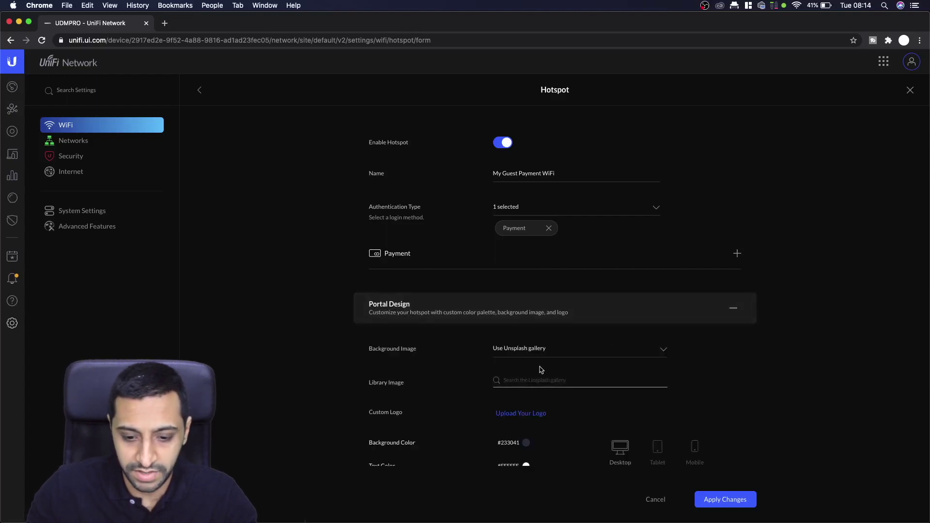
scroll(790, 379, "down", 5)
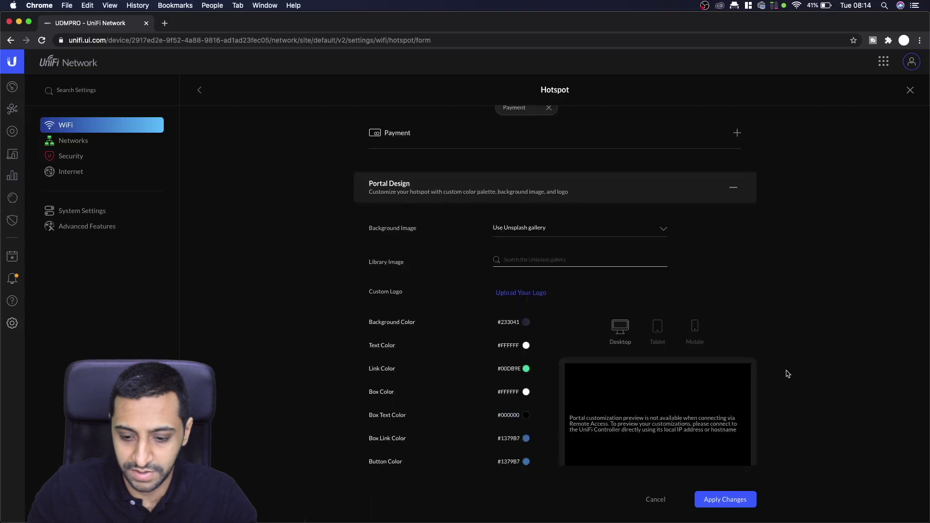
scroll(804, 375, "down", 3)
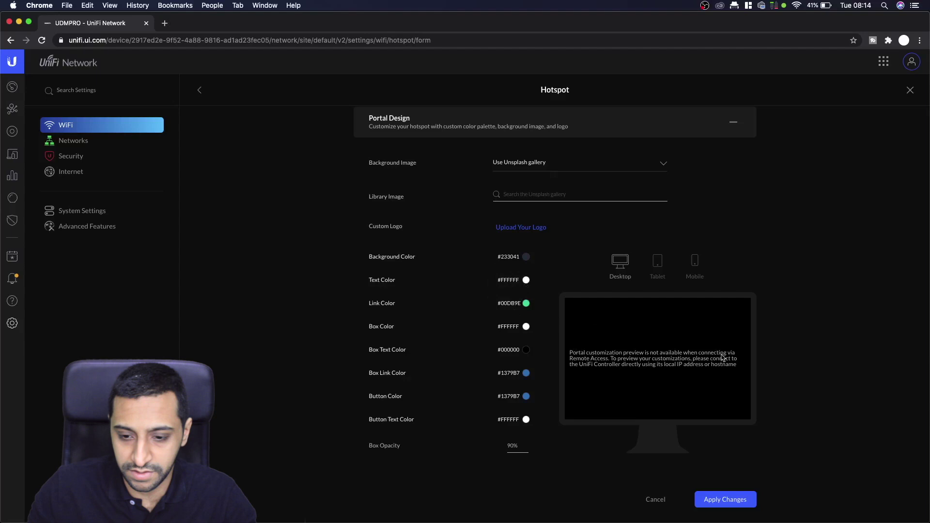
scroll(780, 358, "down", 6)
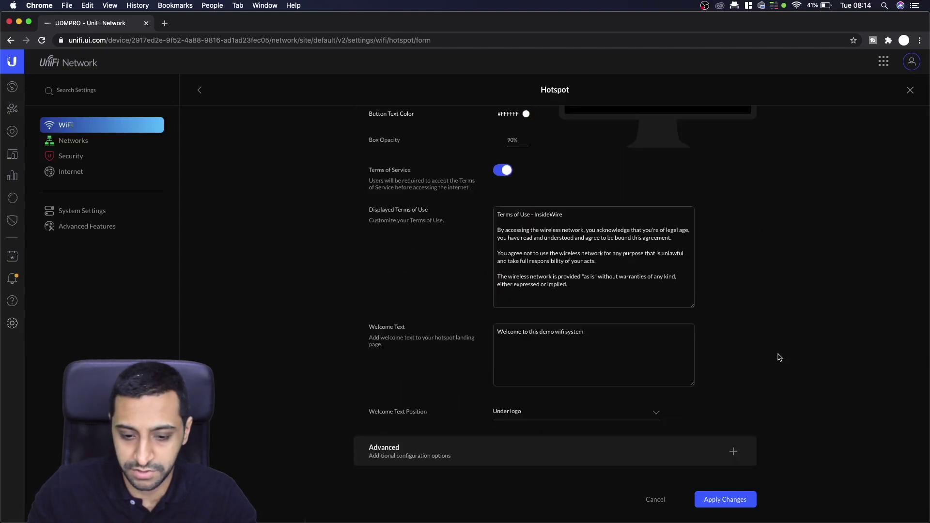
scroll(780, 358, "down", 1)
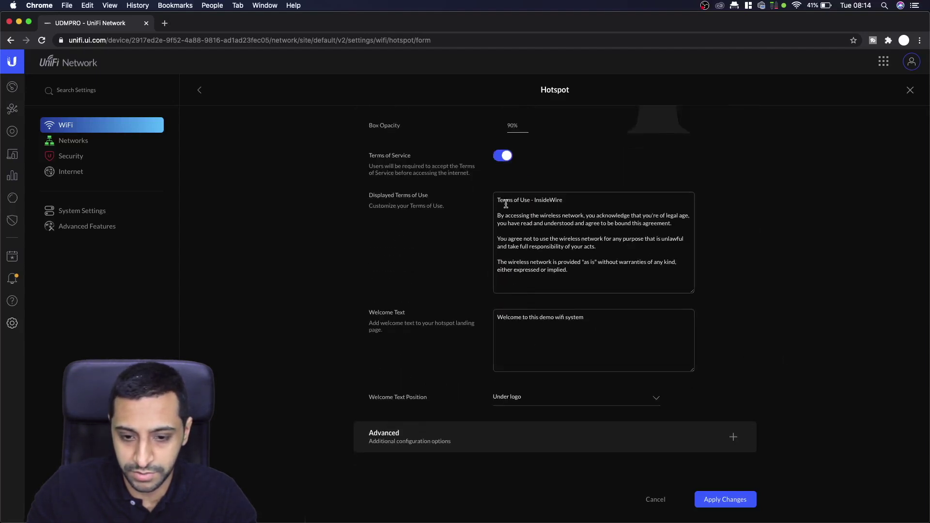
double_click(548, 200)
left_click(533, 198)
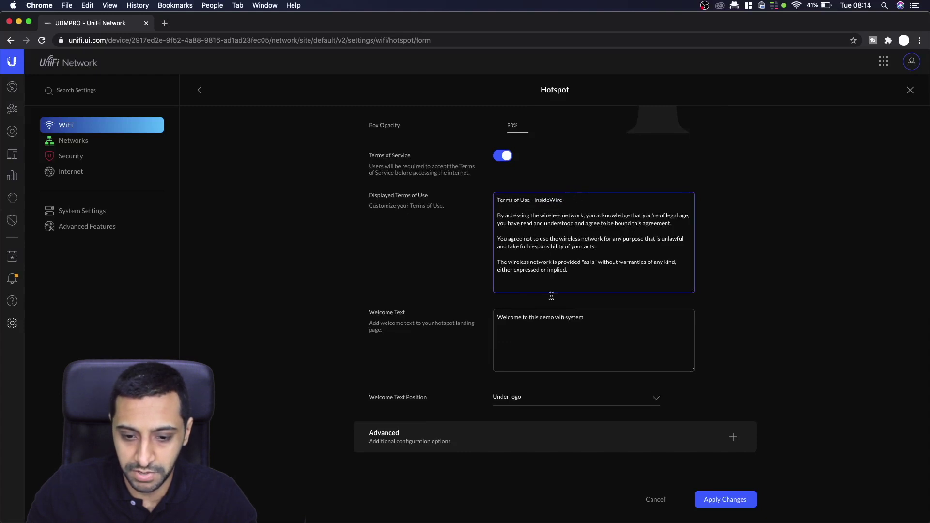
- Change the welcome text to 'Welcome to this demo payment WiFi network.'
left_click_drag(499, 319, 549, 319)
left_click(596, 321)
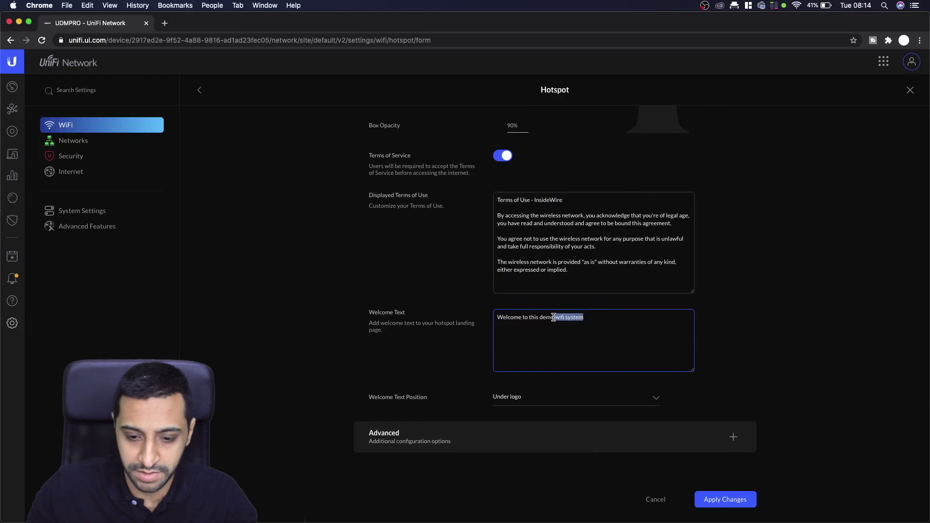
type("payment")
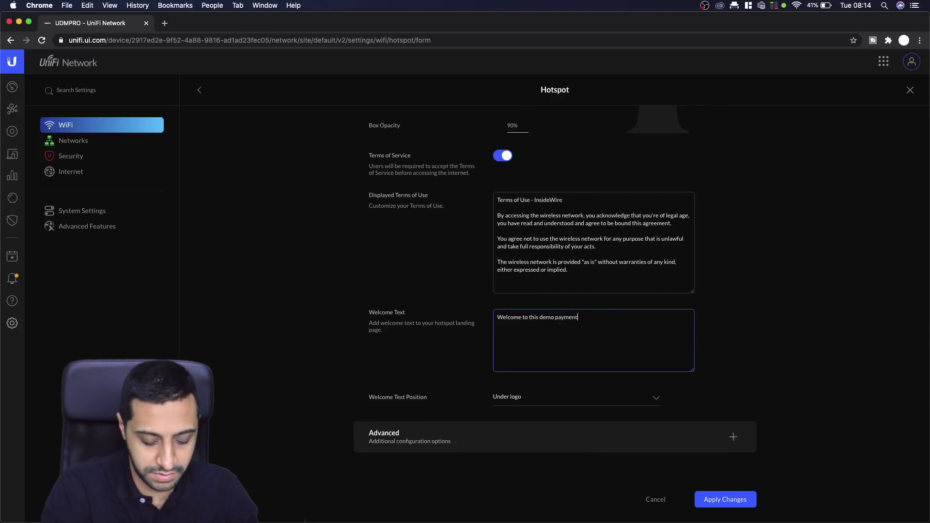
type(" Wifi")
key("BackSpace")
key("BackSpace")
type("Fi ")
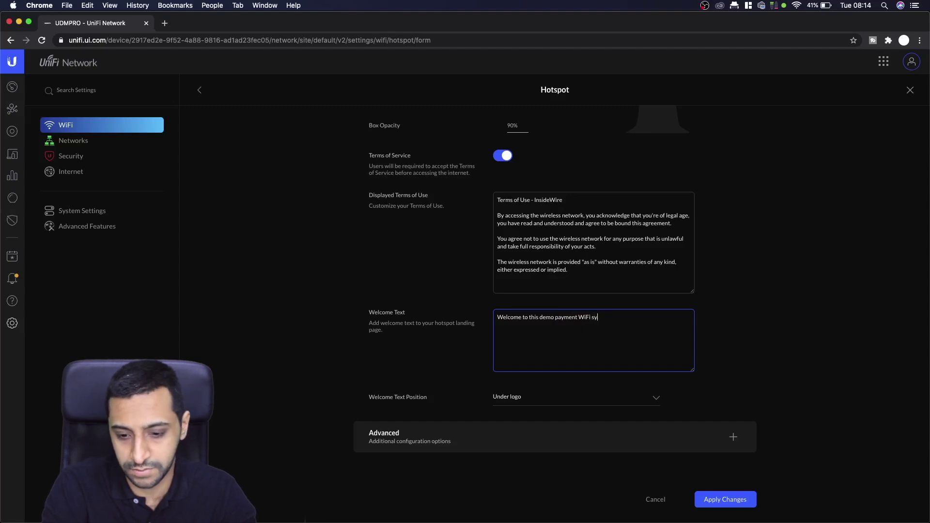
type("network.")
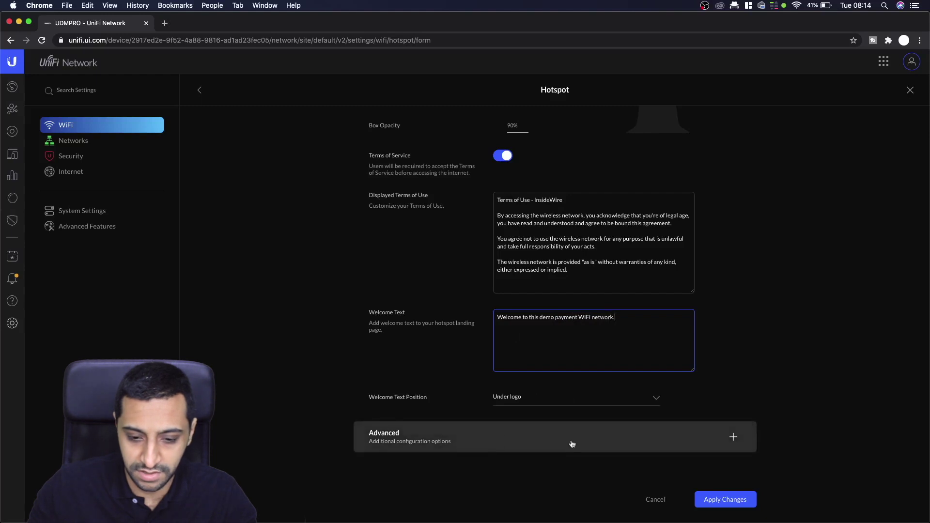
left_click(629, 433)
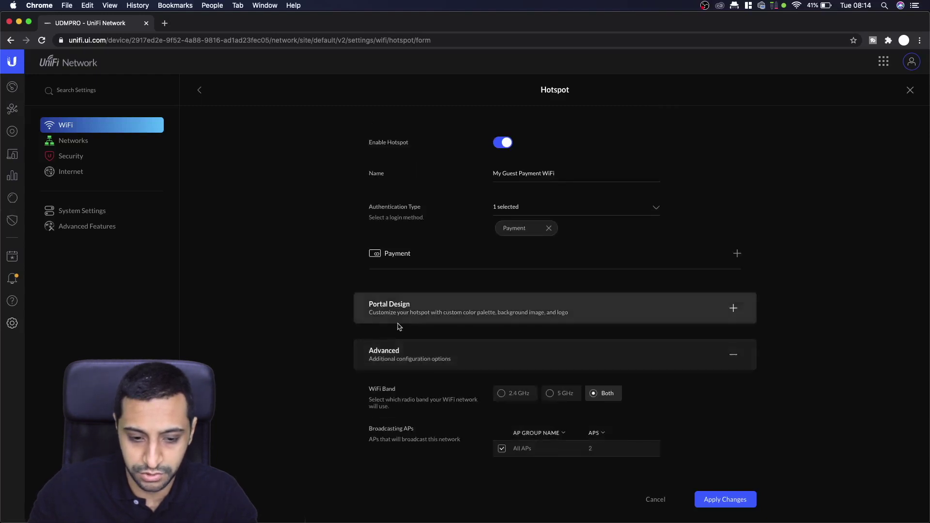
- Keep All APs, 24-hour session expiration and the Promotional URL landing page, then save the hotspot
scroll(455, 375, "down", 5)
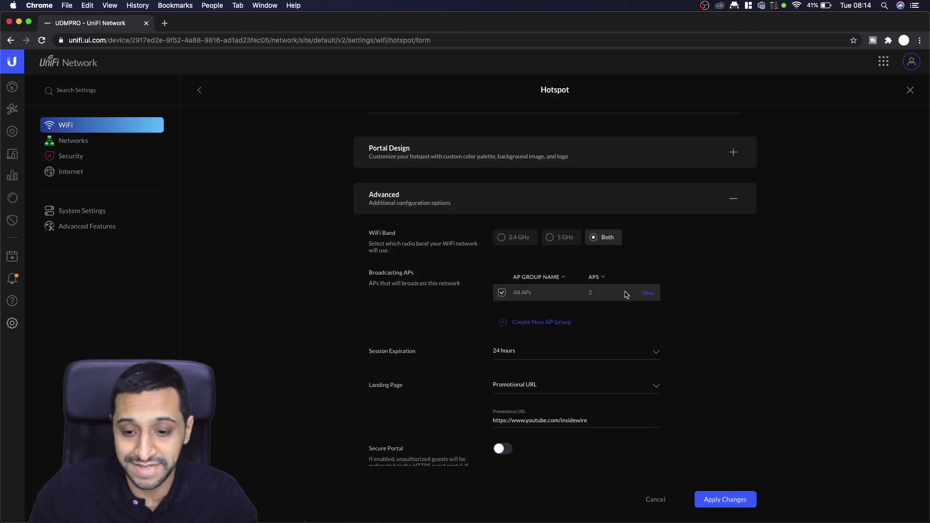
left_click(647, 297)
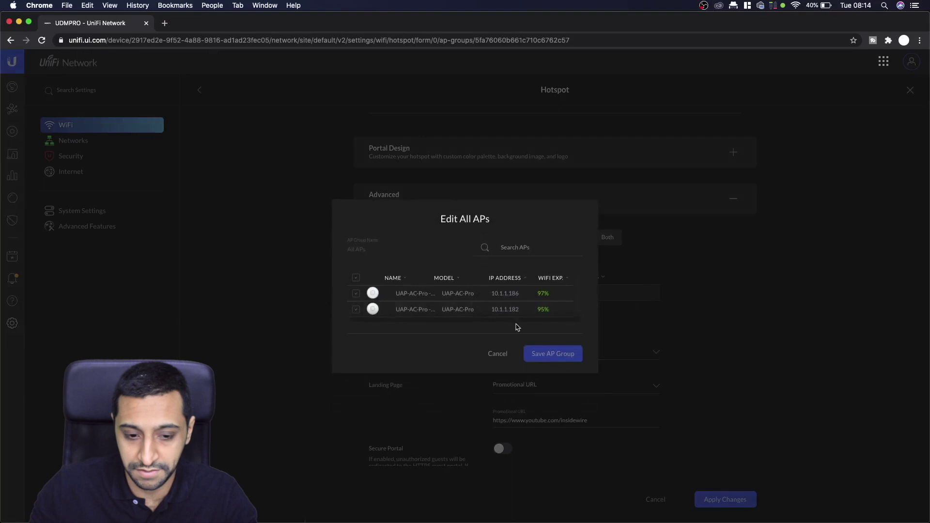
left_click(499, 354)
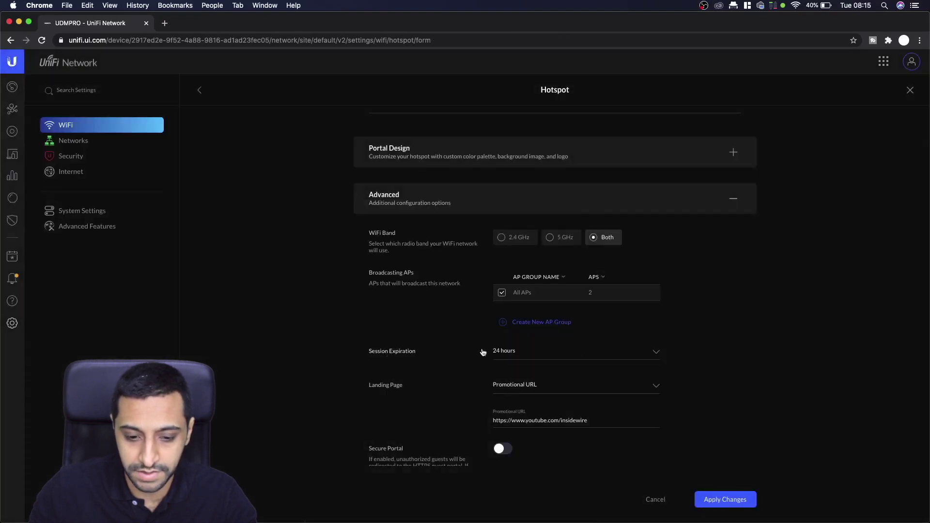
left_click(531, 354)
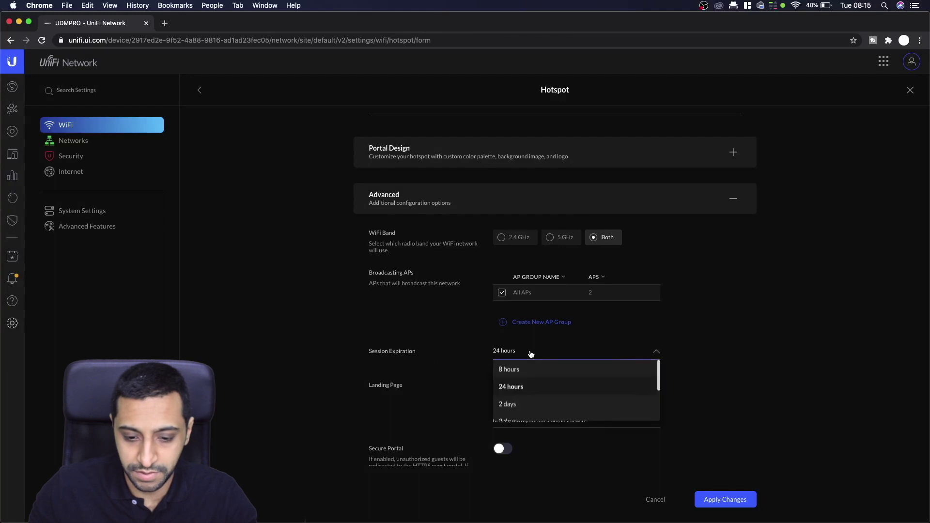
left_click(757, 347)
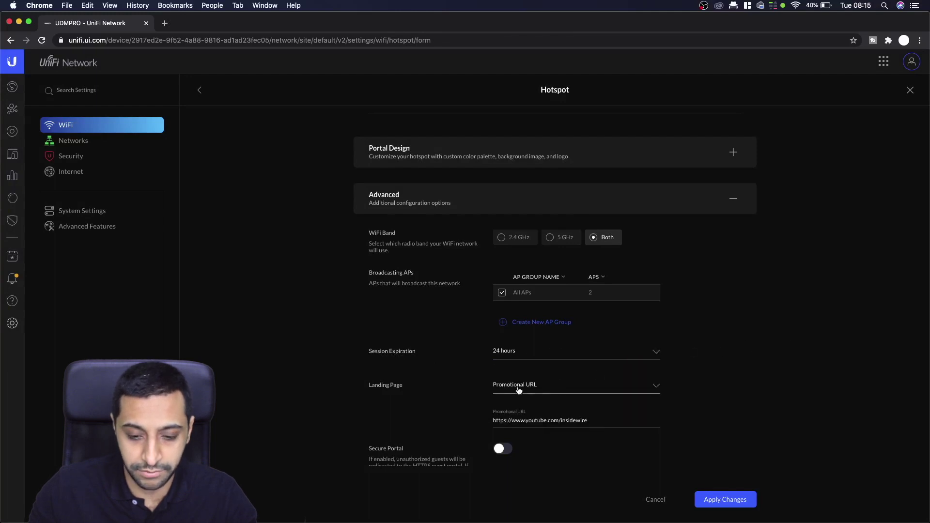
left_click(577, 387)
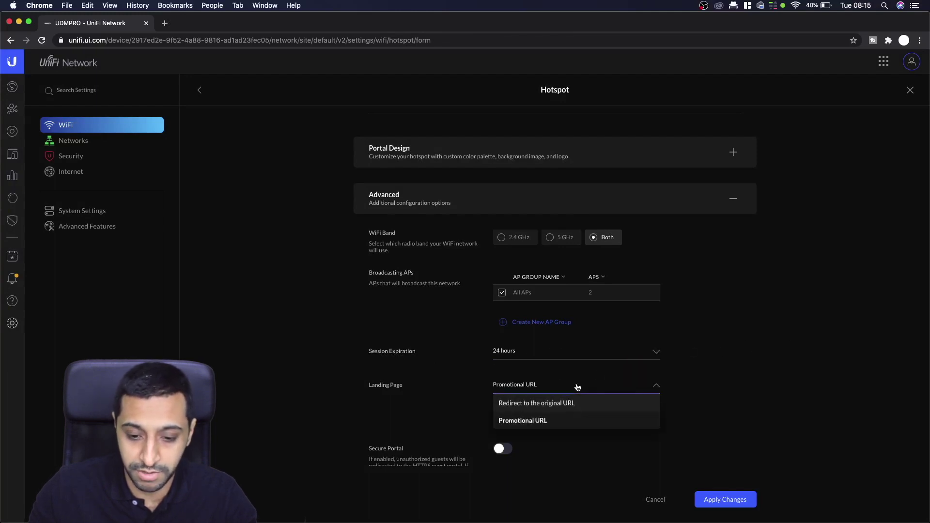
left_click(785, 366)
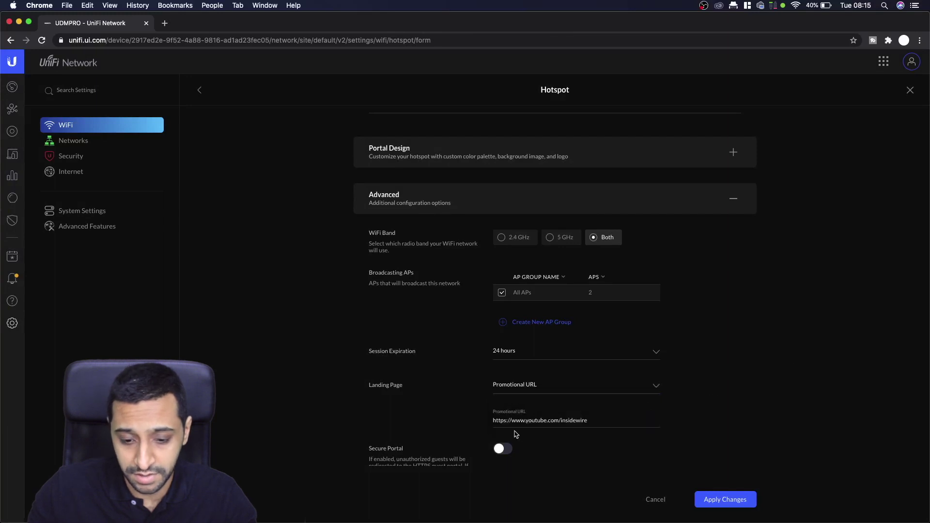
left_click(591, 422)
scroll(597, 422, "down", 5)
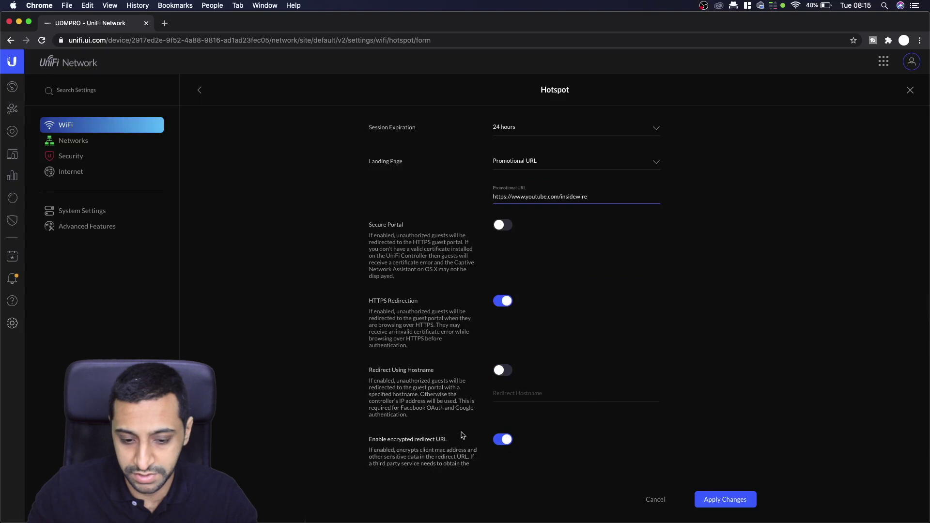
scroll(789, 430, "down", 4)
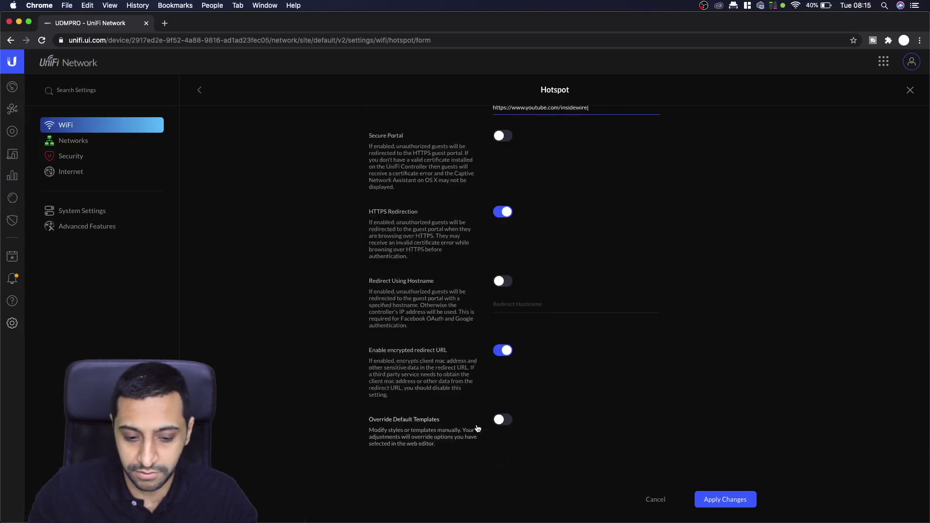
left_click(737, 502)
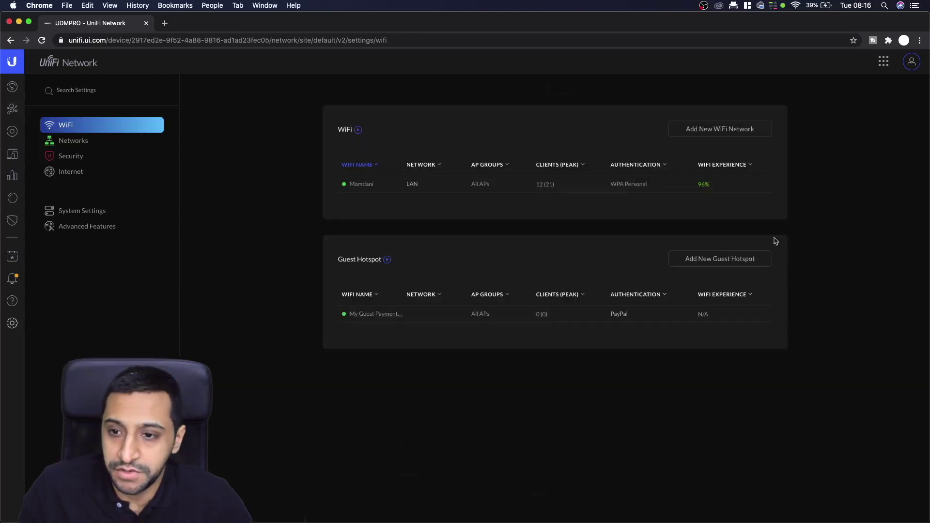
- Confirm the new guest network in the macOS Wi-Fi menu, then edit the Guest Hotspot row
left_click(795, 5)
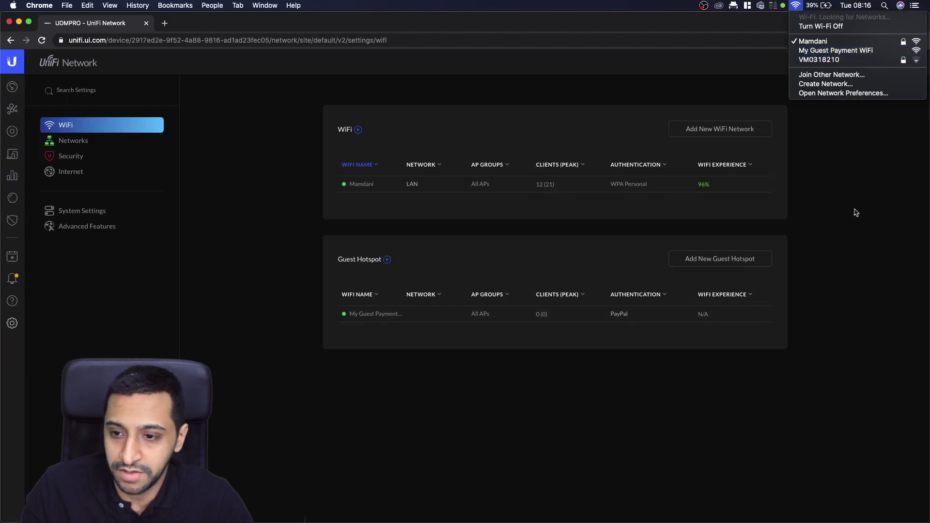
left_click(625, 324)
mouse_move(736, 320)
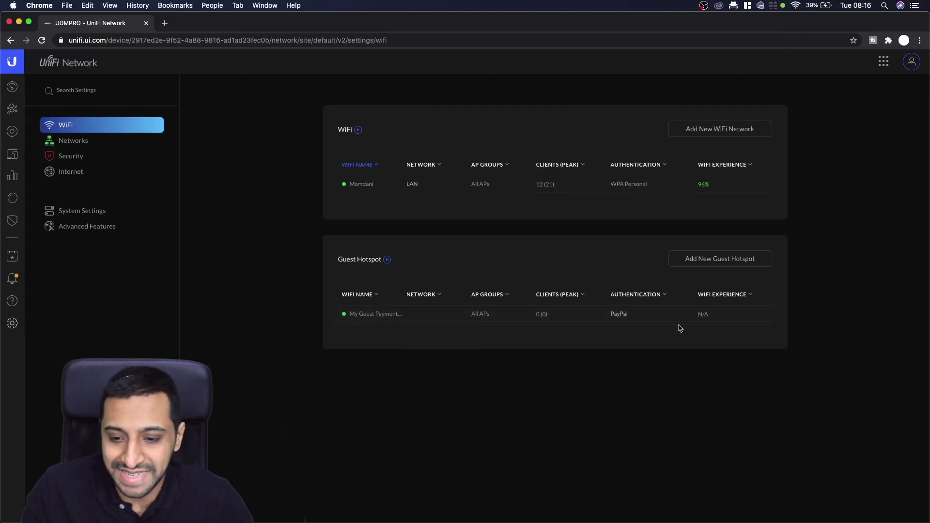
left_click(734, 315)
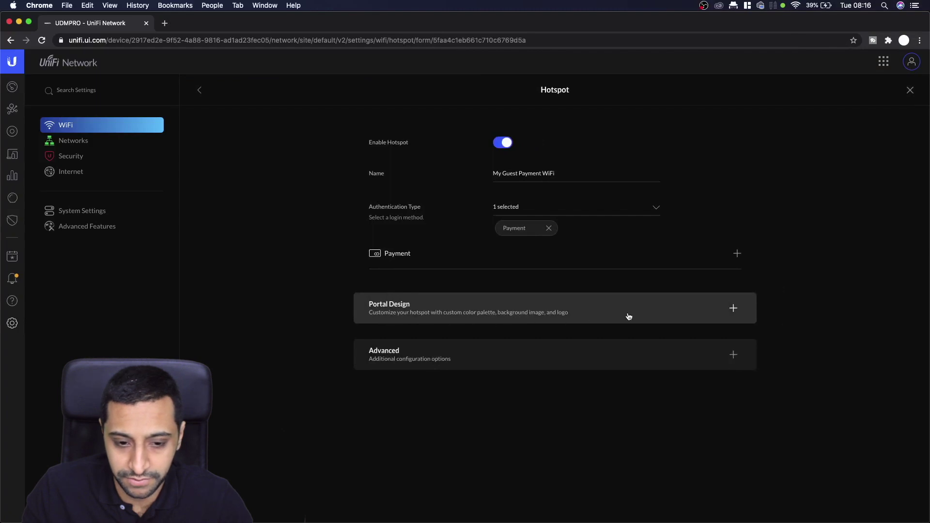
- Enable the free trial with a 60-minute duration and 72-hour trial lockout
left_click(737, 255)
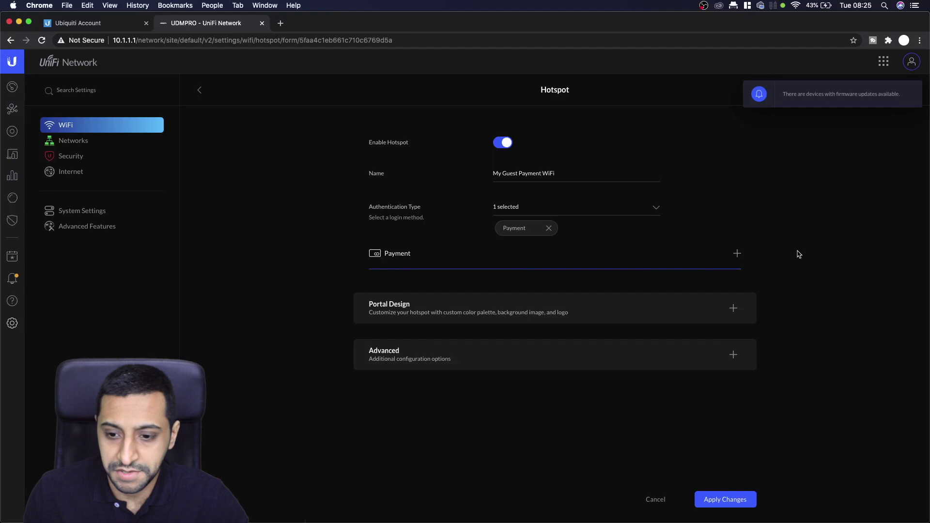
left_click(736, 255)
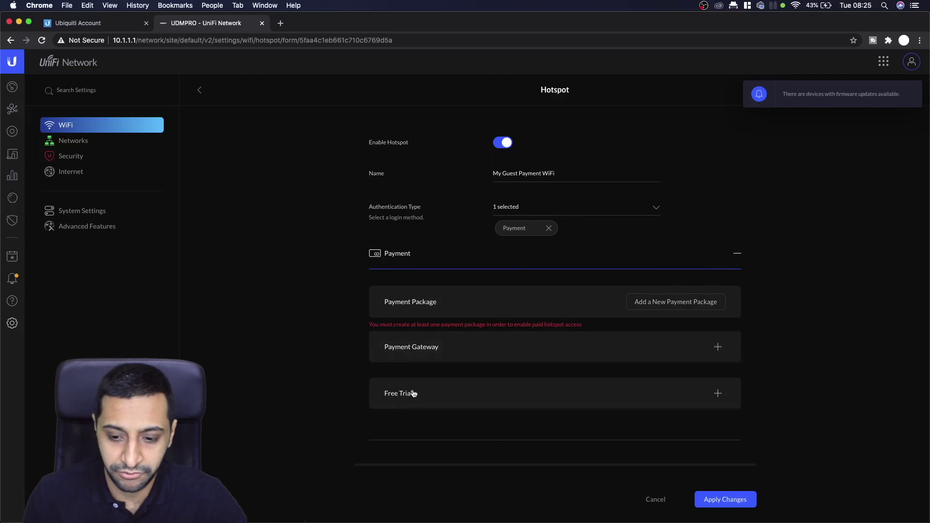
left_click(716, 394)
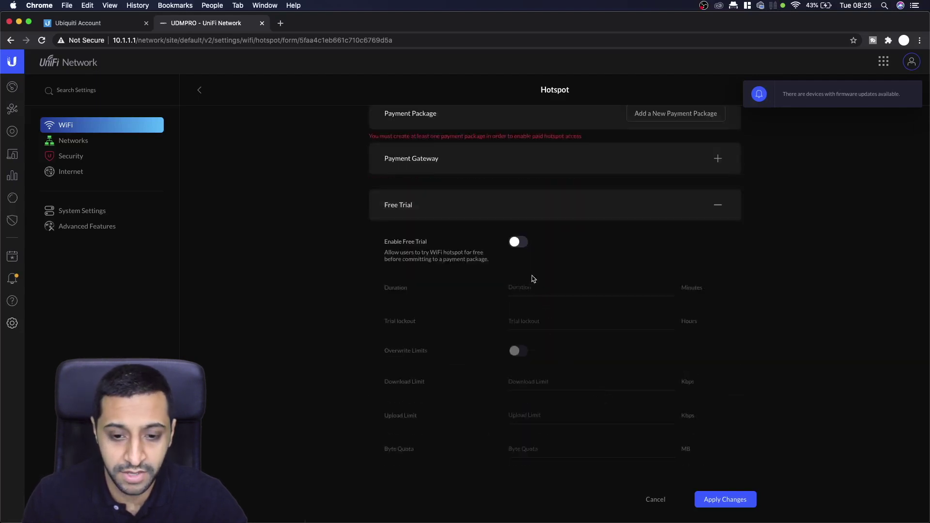
left_click(515, 243)
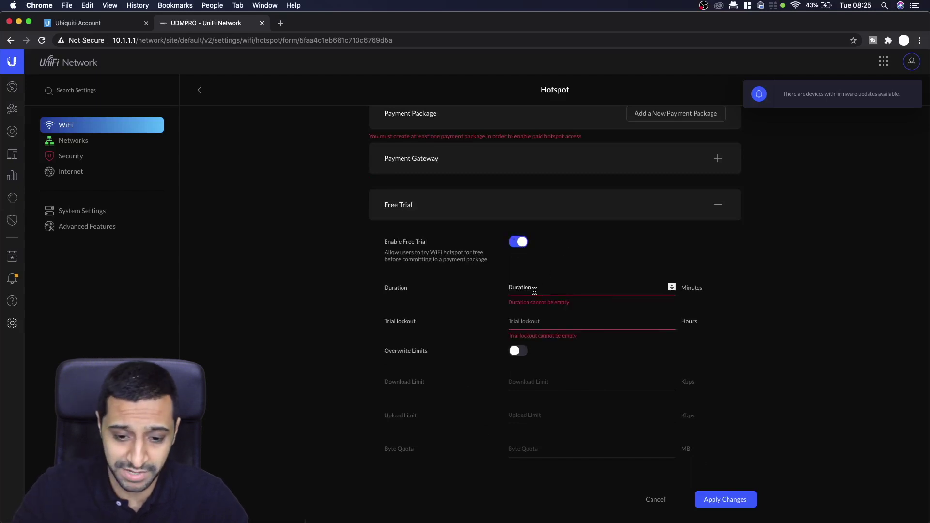
type("60")
left_click(525, 318)
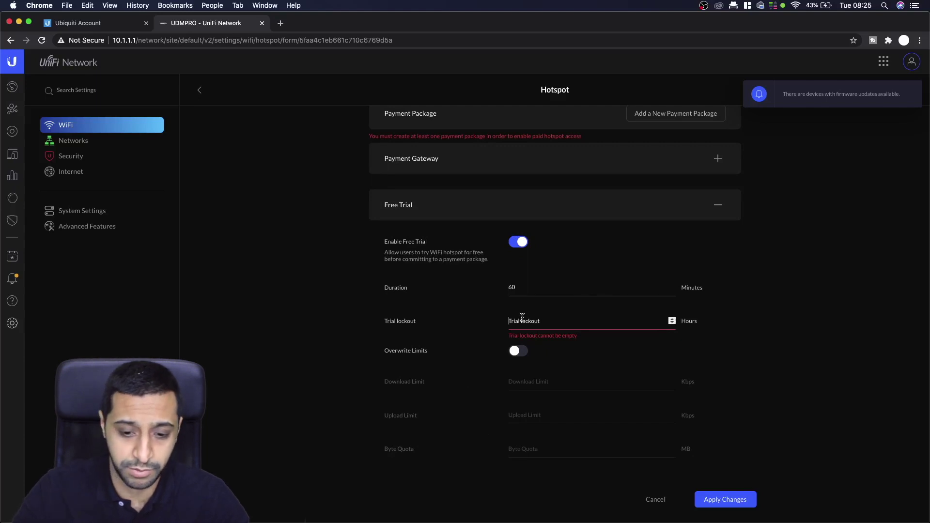
type("24")
key("BackSpace")
key("BackSpace")
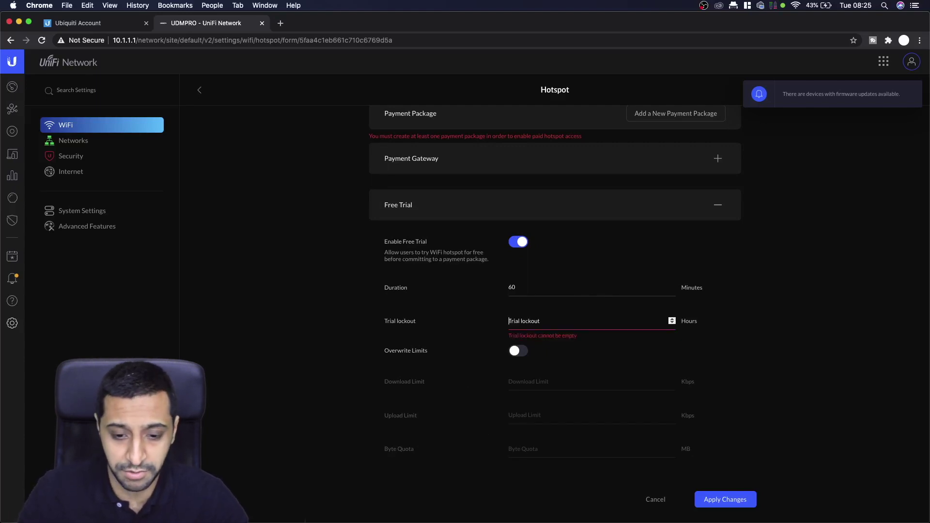
type("72")
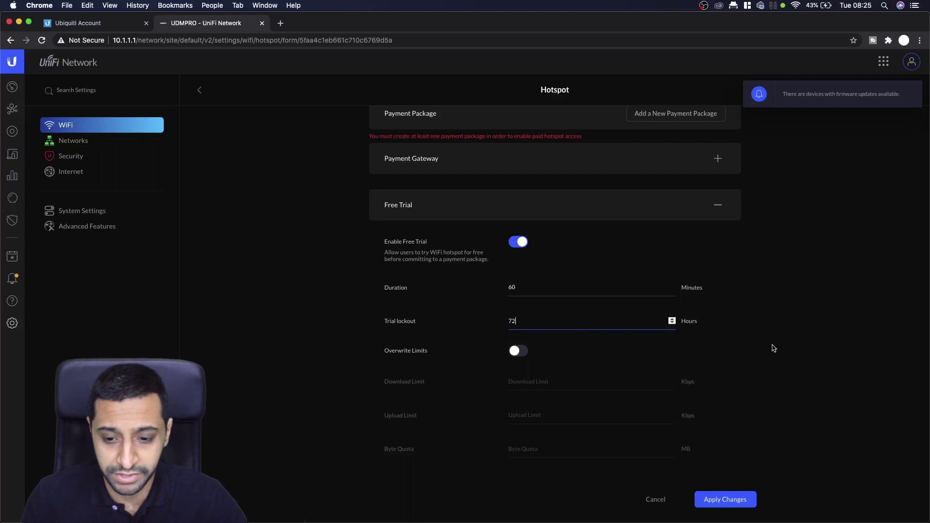
- Turn on Overwrite Limits for the trial, leaving Data Collection switched off
scroll(801, 348, "down", 1)
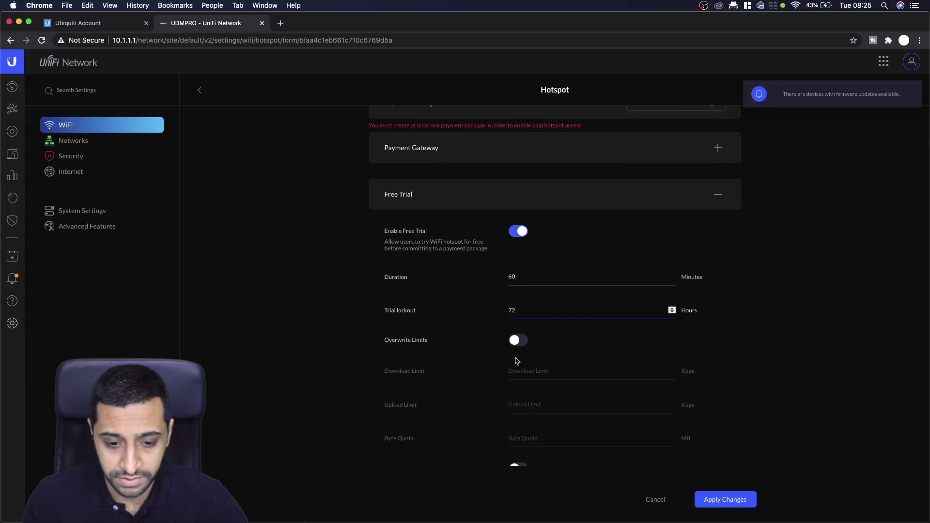
left_click(556, 376)
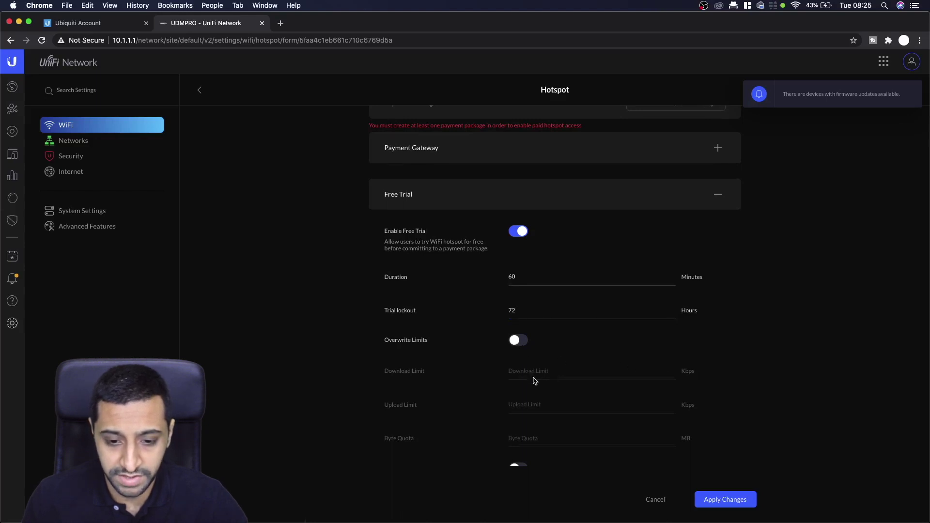
scroll(535, 381, "down", 5)
left_click(519, 277)
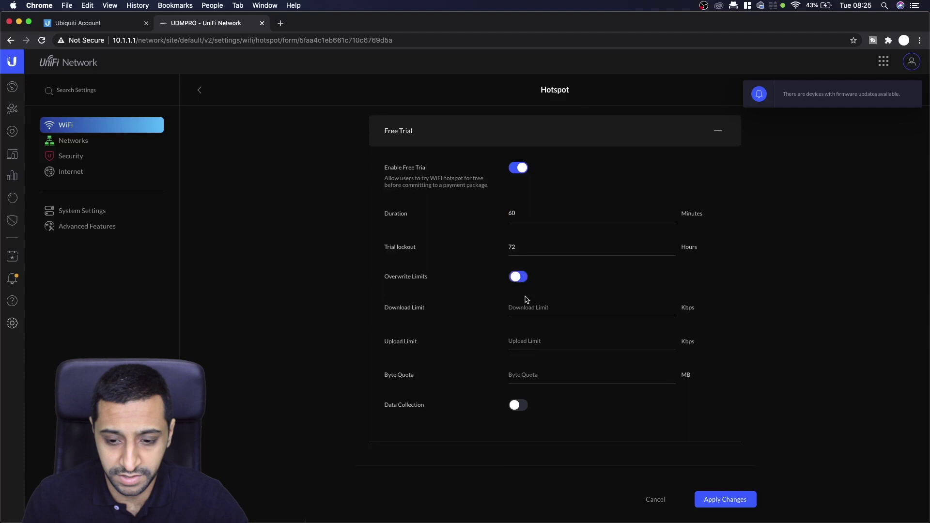
left_click(529, 307)
left_click(528, 339)
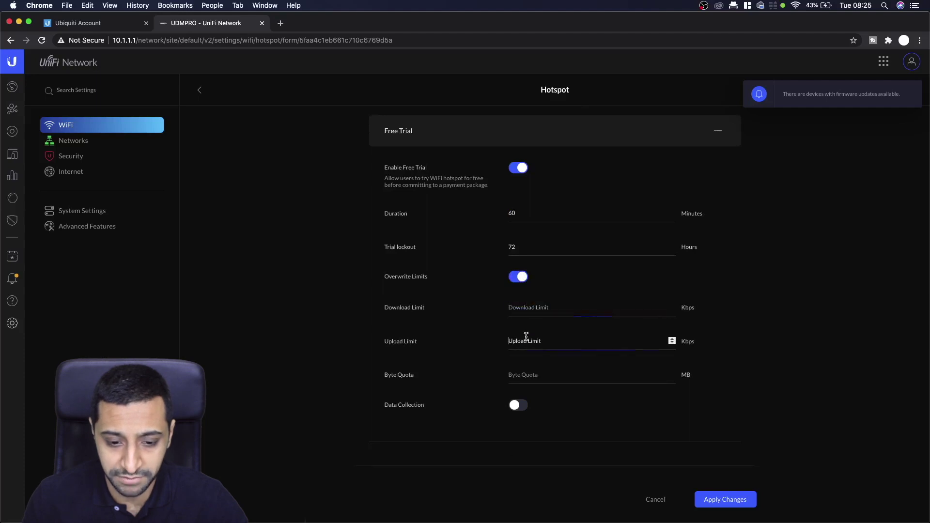
left_click(521, 374)
left_click(517, 407)
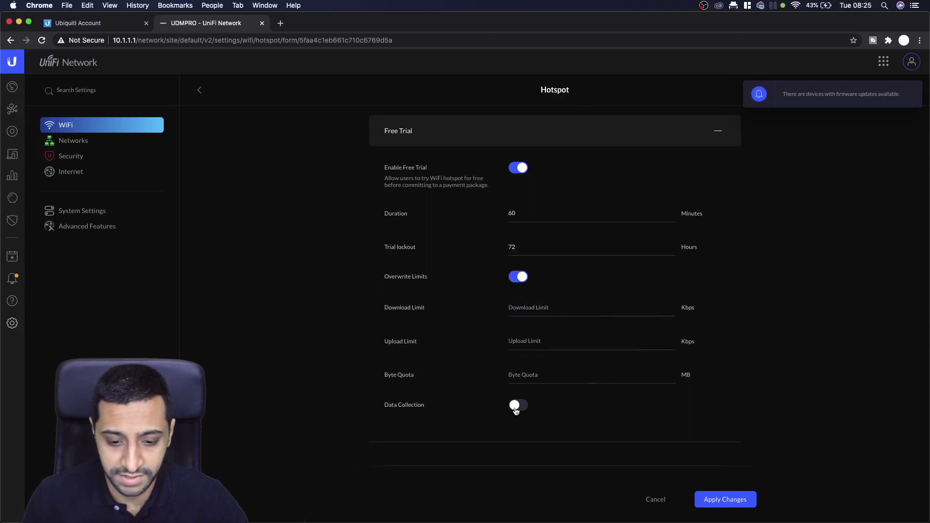
scroll(526, 407, "down", 5)
scroll(526, 406, "down", 1)
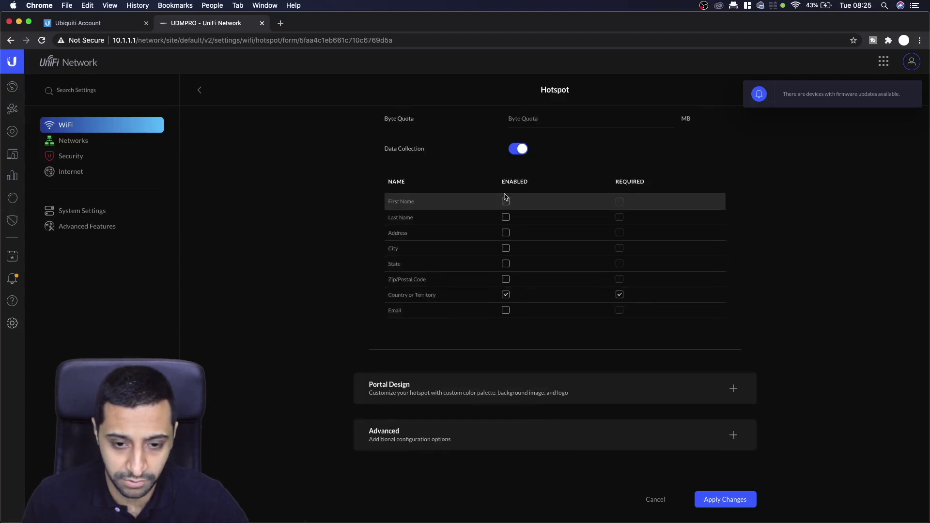
left_click(517, 154)
- Collapse Free Trial, expand Payment Gateway and keep PayPal Website Payment Pro selected
scroll(537, 197, "up", 7)
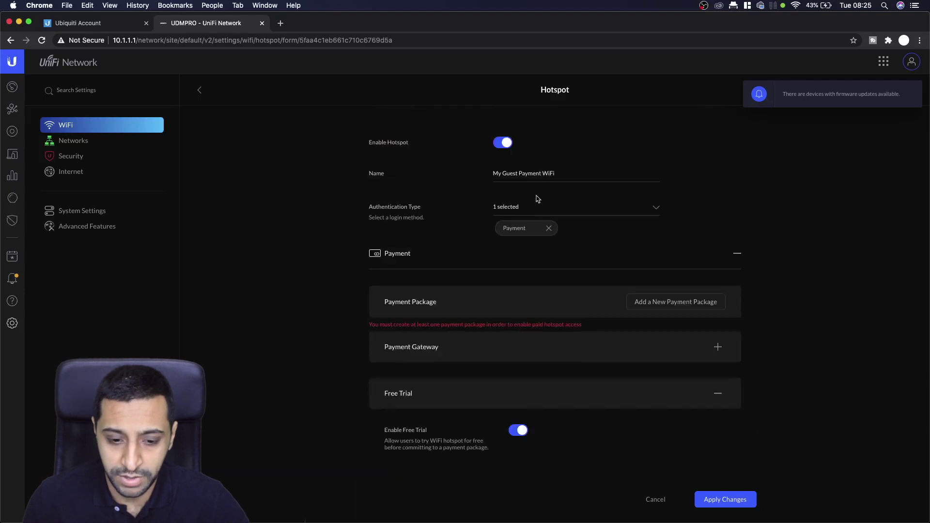
left_click(720, 396)
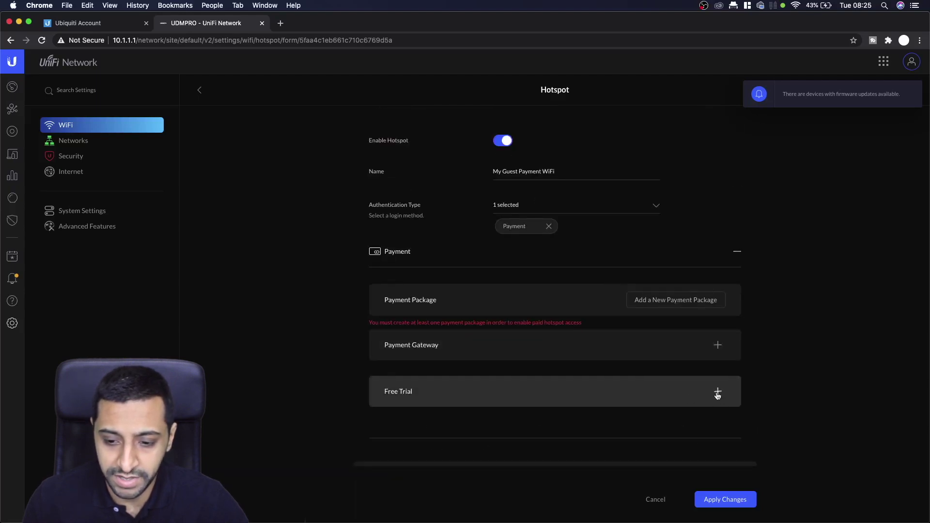
left_click(717, 347)
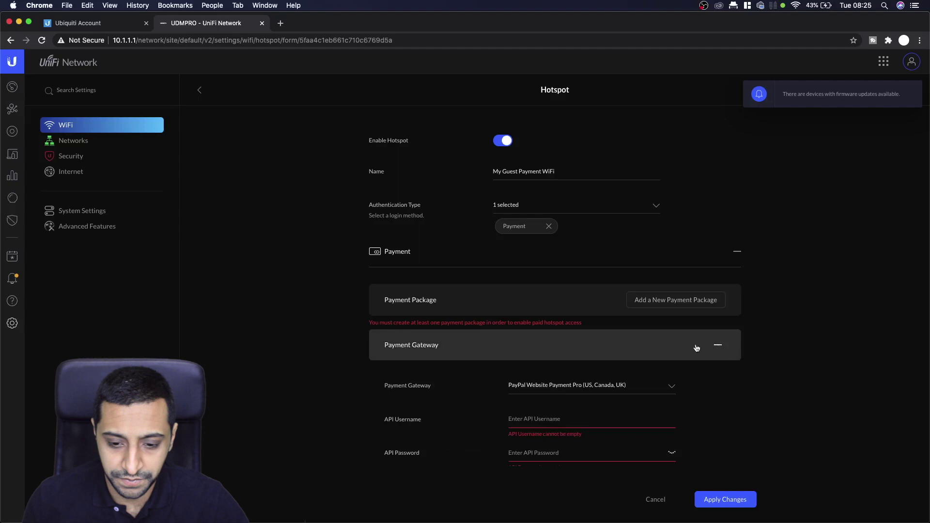
scroll(589, 362, "down", 2)
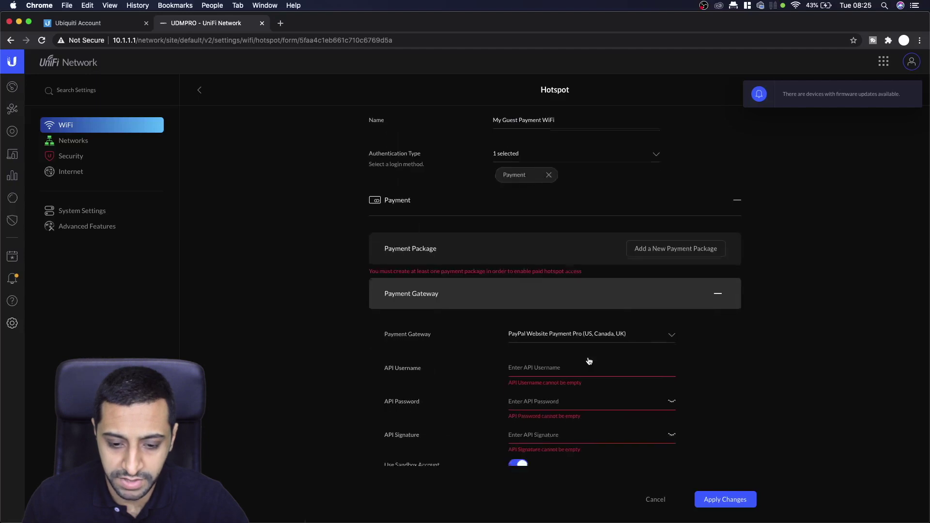
left_click(564, 315)
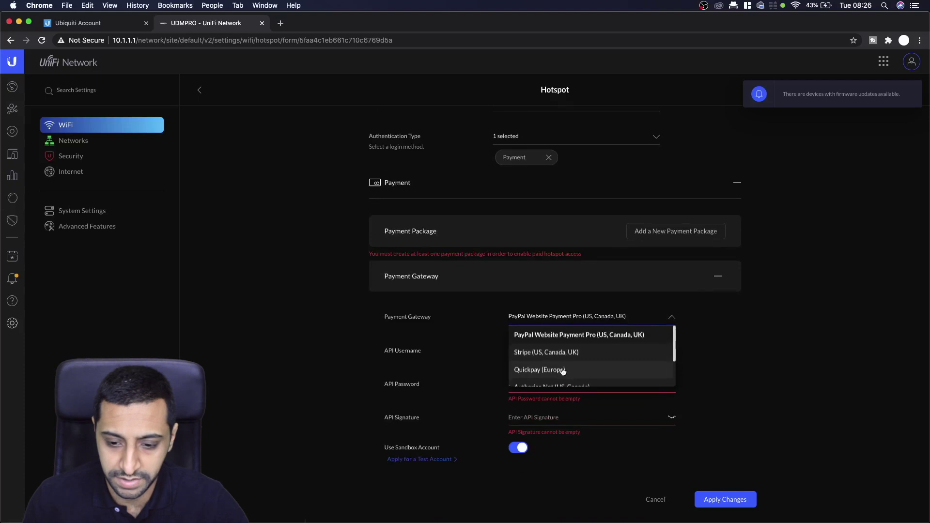
left_click_drag(675, 357, 673, 329)
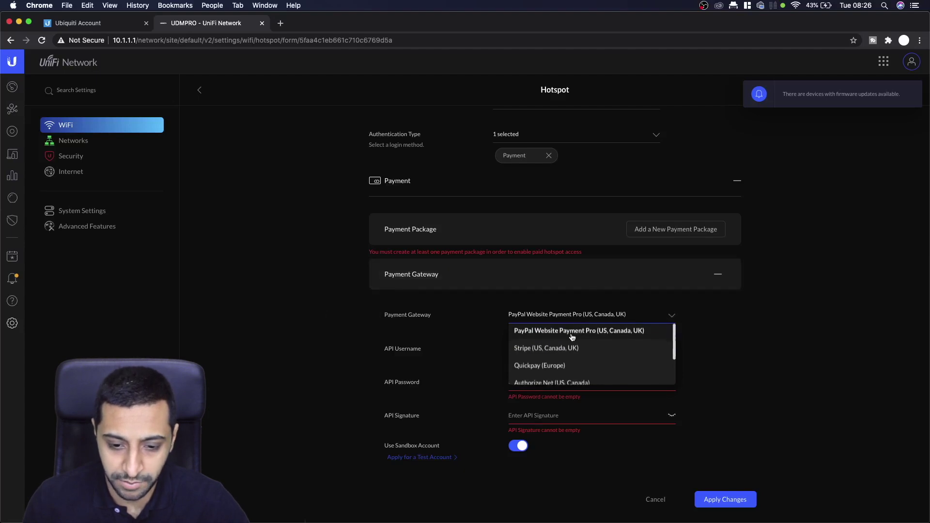
left_click(536, 333)
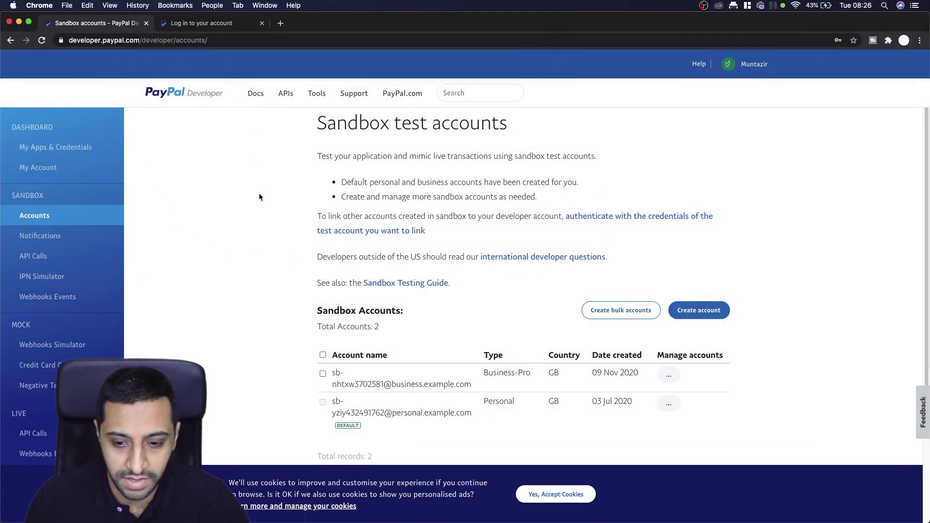
- Create a Business sandbox account with United Kingdom as its country
left_click(694, 311)
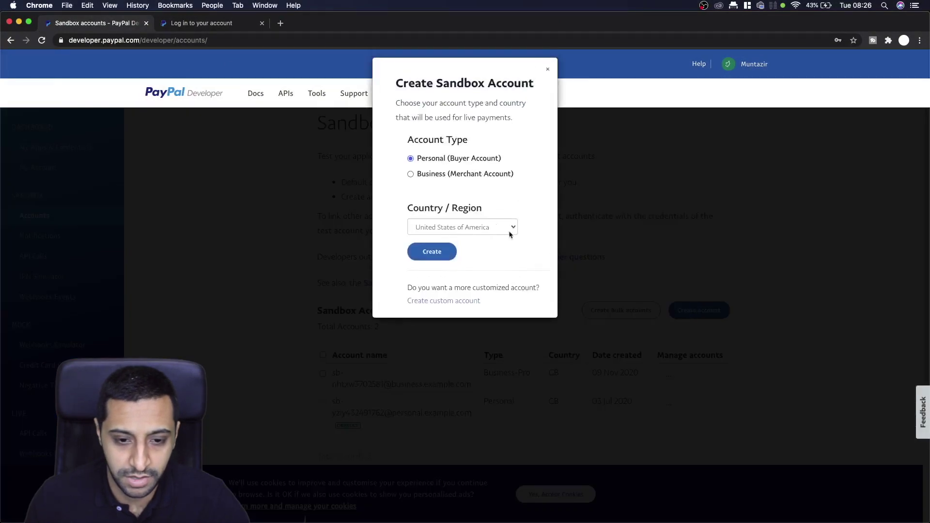
left_click(460, 226)
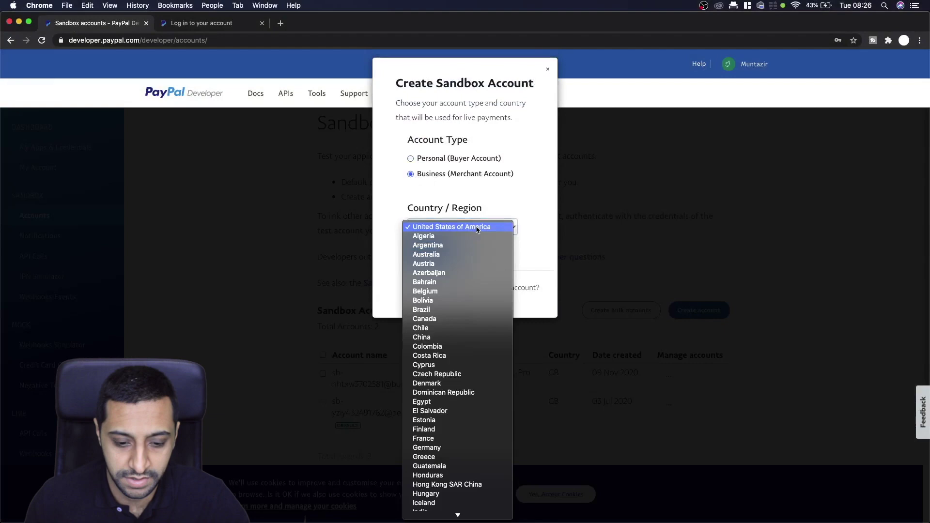
scroll(455, 460, "down", 10)
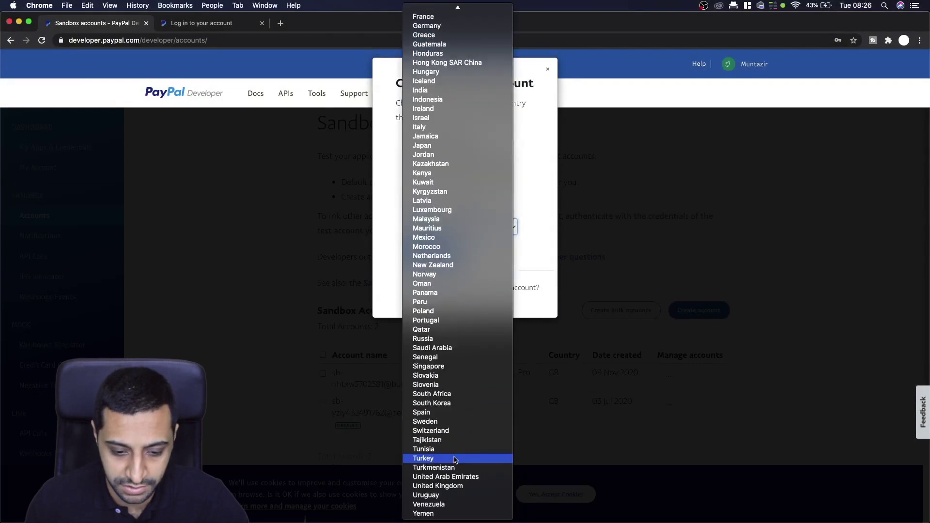
left_click(445, 487)
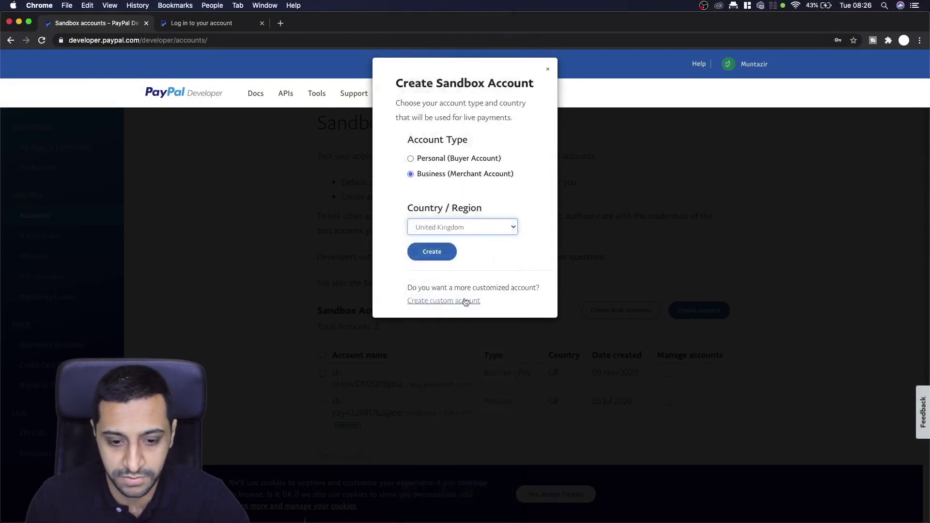
left_click(433, 253)
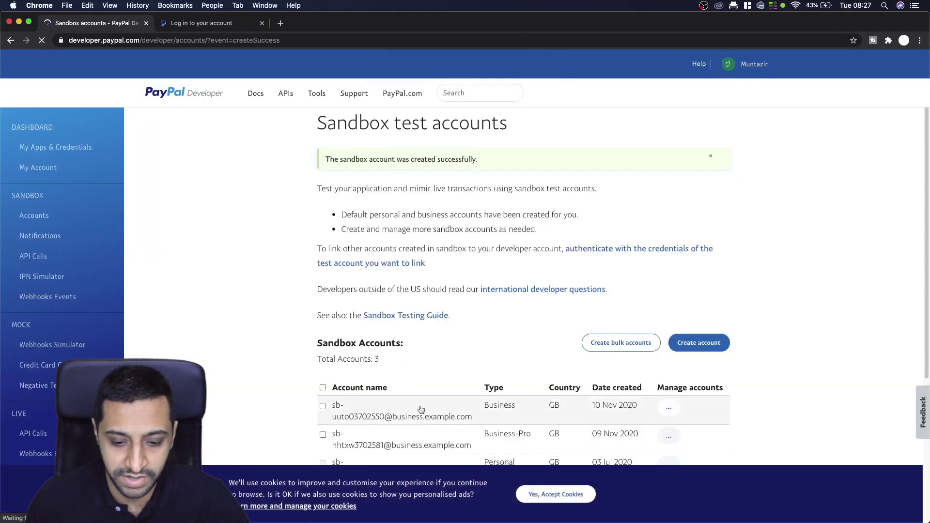
- Accept the cookie notice and review the new account's row in the list
left_click(556, 494)
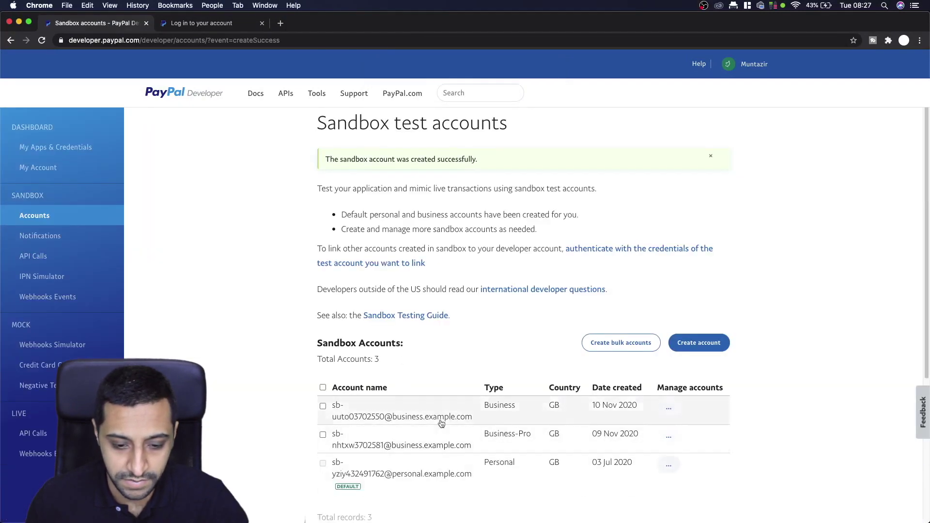
left_click(669, 407)
left_click_drag(688, 411, 325, 408)
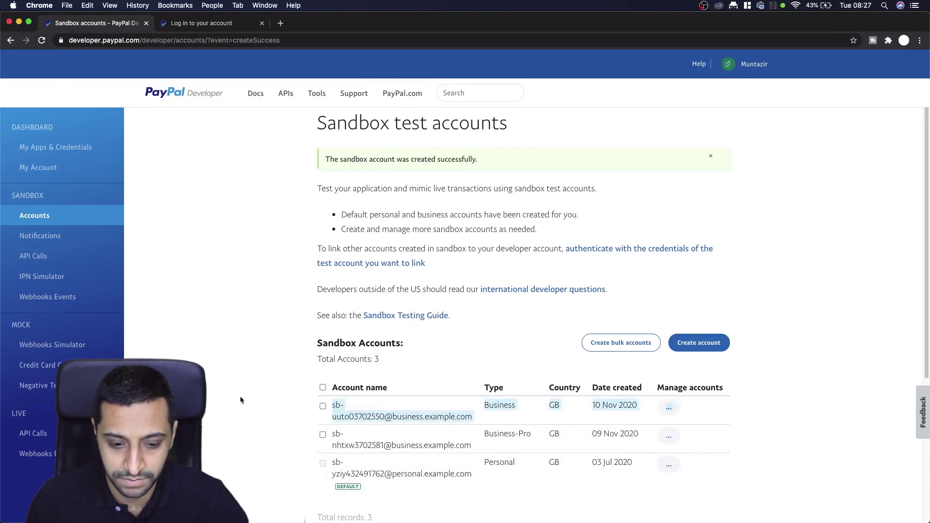
left_click(440, 376)
- Upgrade the new business sandbox account to Business-Pro with PayPal Payments Pro enabled
left_click(668, 407)
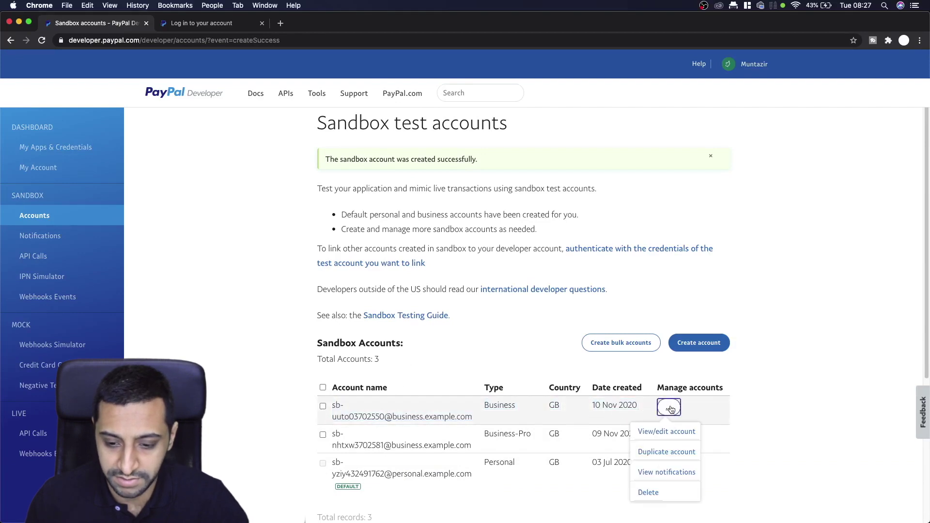
left_click(677, 433)
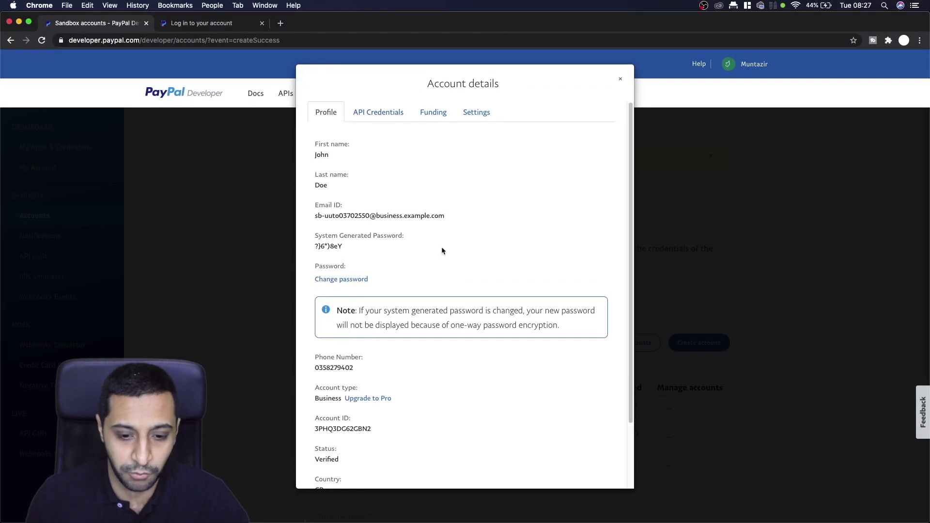
left_click(376, 400)
scroll(442, 398, "down", 3)
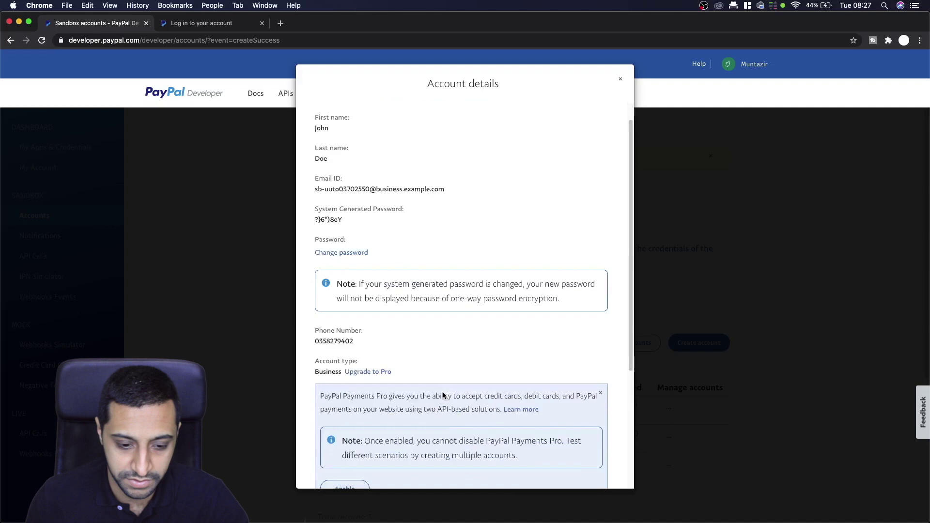
left_click(357, 405)
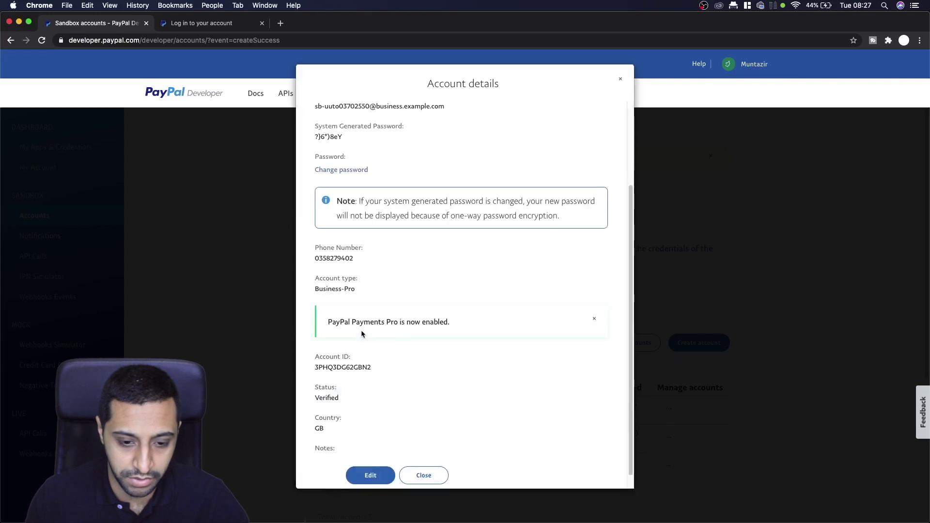
- View the upgraded sandbox account's API credentials
scroll(400, 275, "down", 1)
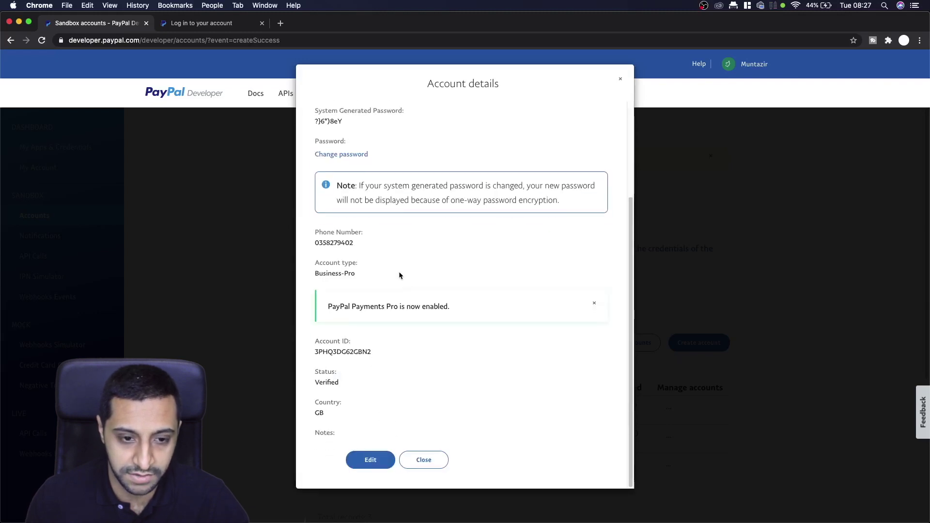
scroll(495, 195, "up", 3)
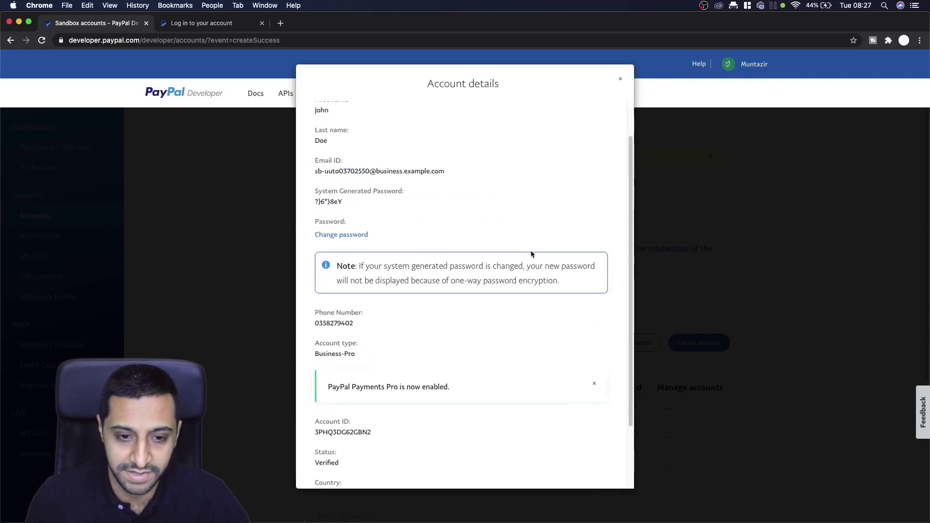
left_click(376, 119)
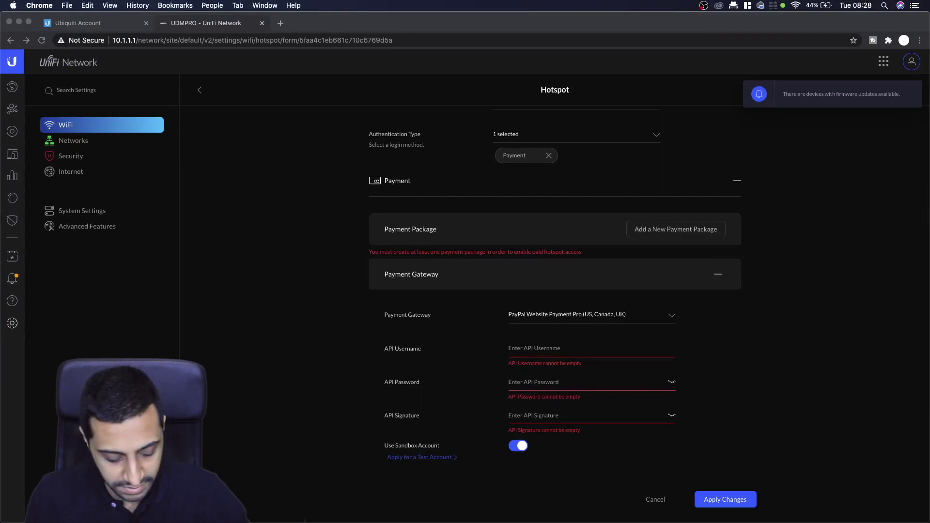
- Paste the sandbox API username, API password and API signature into the hotspot's PayPal gateway fields
left_click(519, 348)
type("sb-uuto03702550_api1.business.example.com")
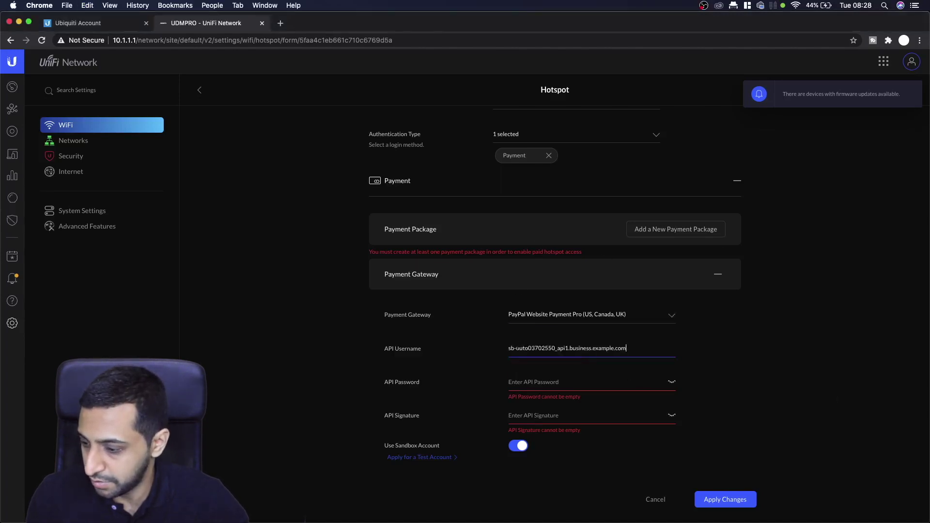
key("super+Tab")
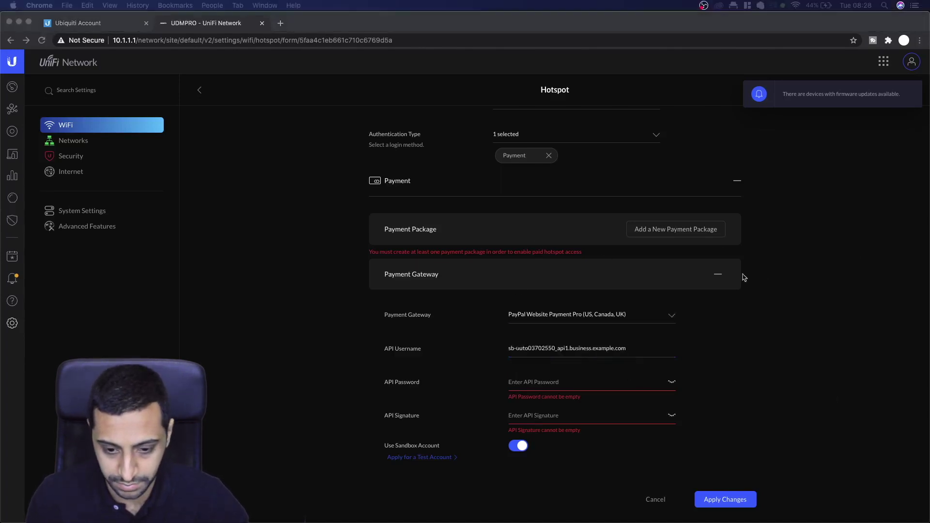
key("super+Tab")
left_click(510, 386)
key("super+v")
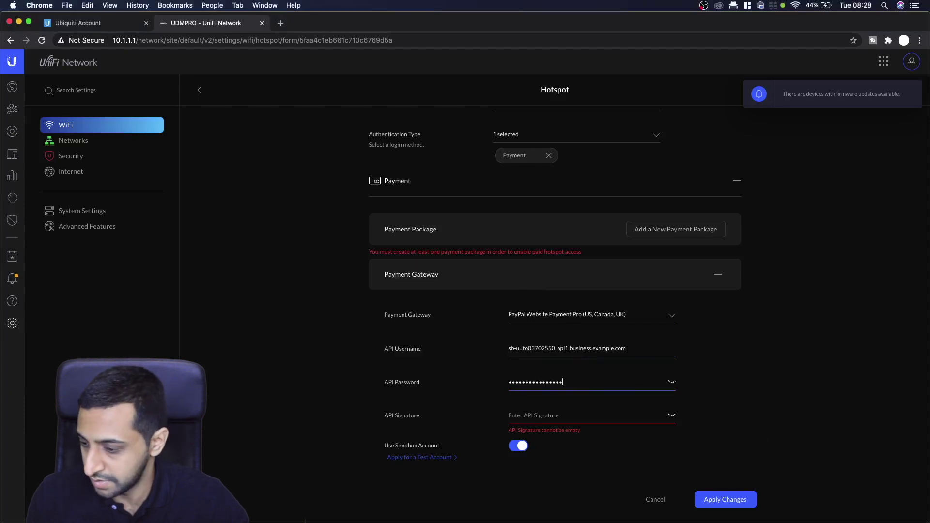
key("super+Tab")
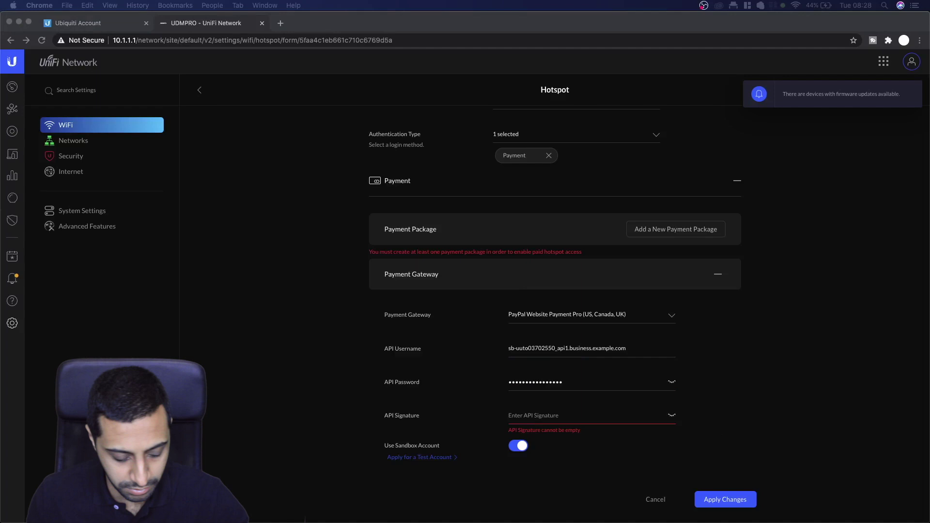
key("super+Tab")
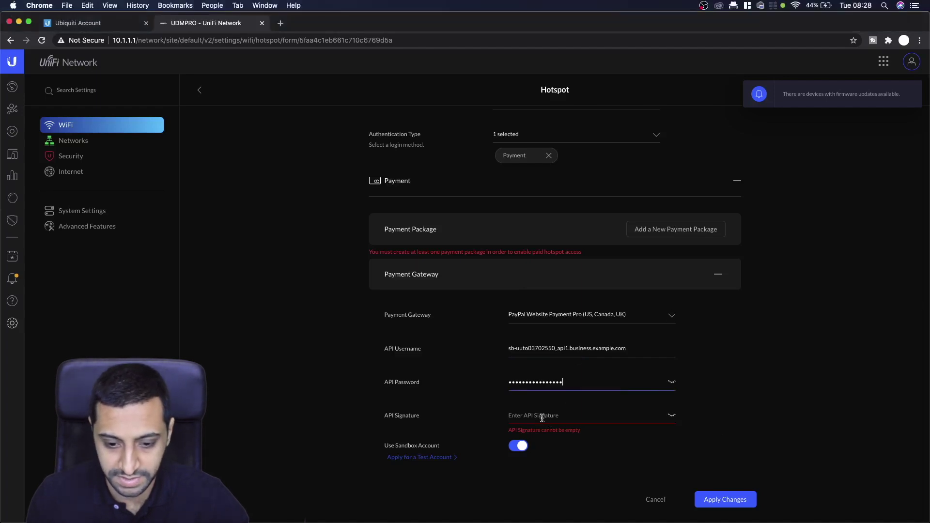
left_click(536, 416)
key("super+v")
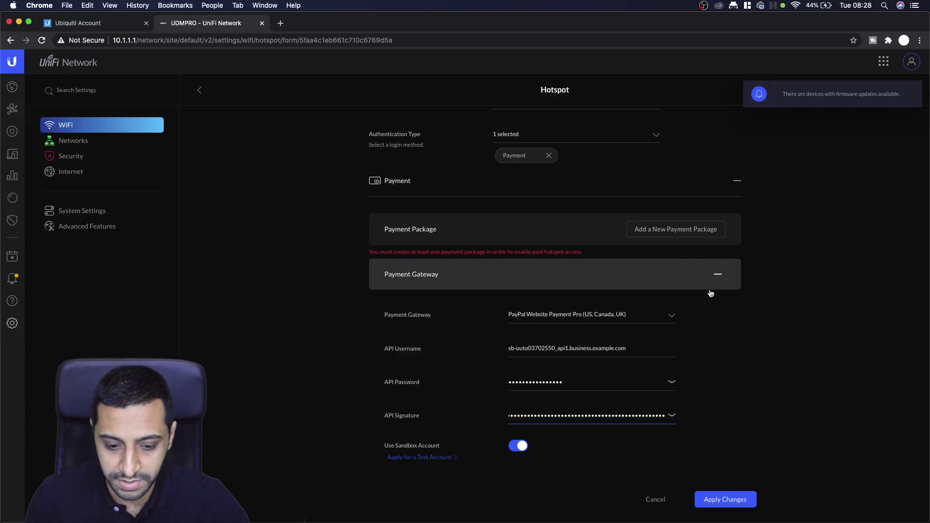
scroll(674, 394, "down", 3)
- Collapse the payment gateway and start a new payment package named '1 Hour Limited'
scroll(675, 395, "up", 3)
left_click(726, 287)
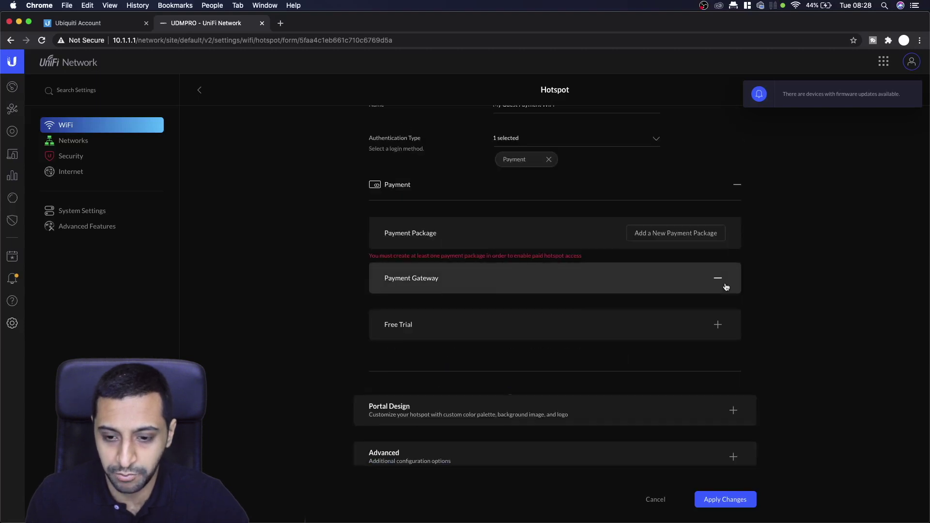
left_click(689, 235)
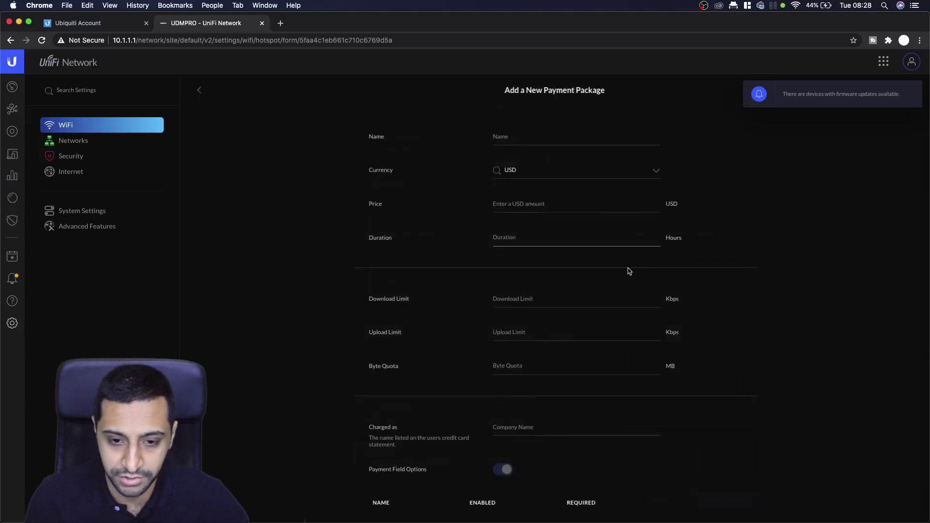
left_click(528, 136)
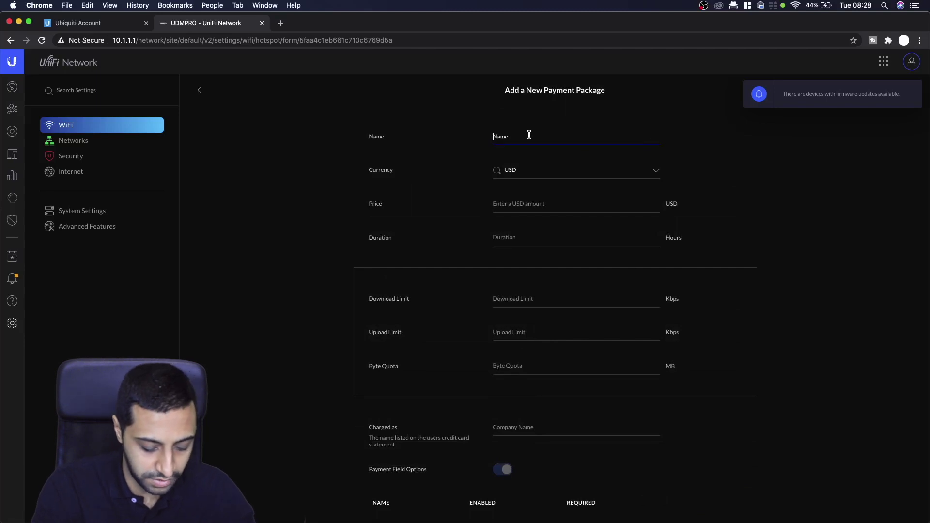
type("8")
key("BackSpace")
type("1 Hour ")
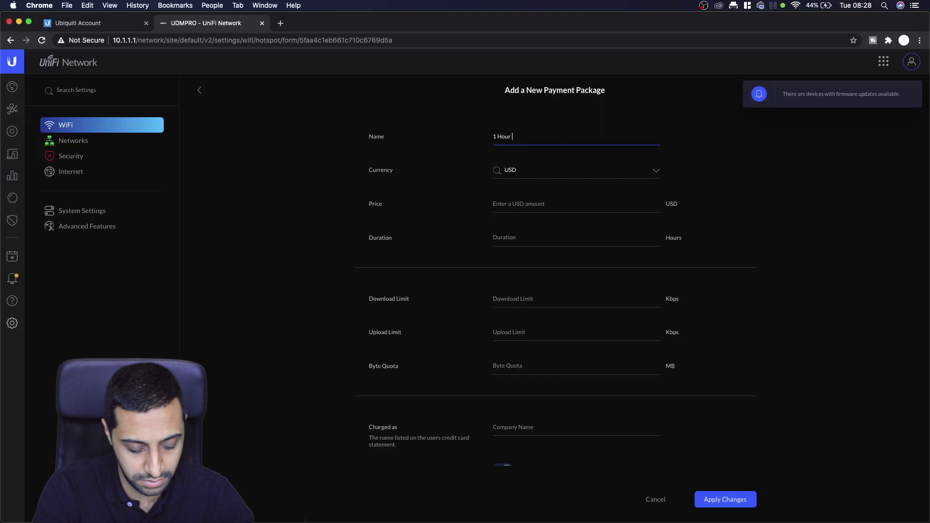
type("DemoL")
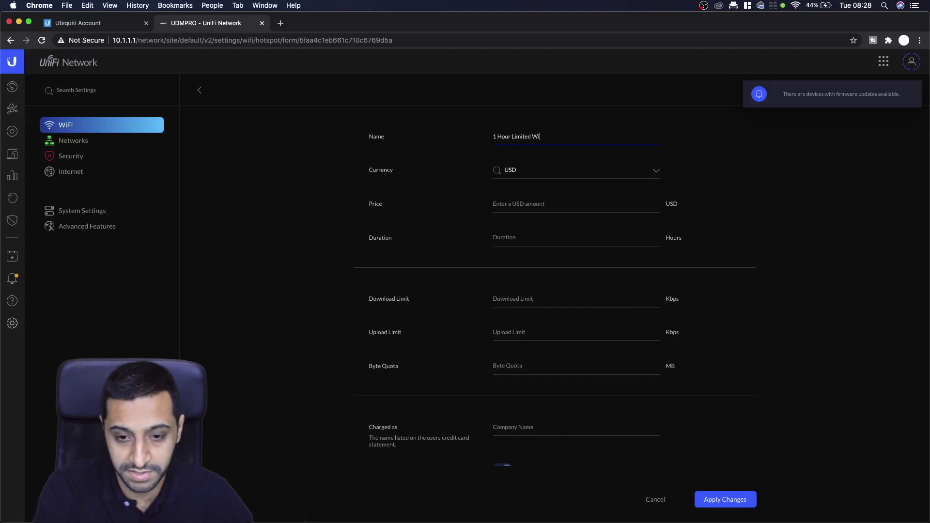
key("BackSpace")
key("BackSpace")
- Set the package currency to GBP, price 1 and duration 1 hour
left_click(545, 172)
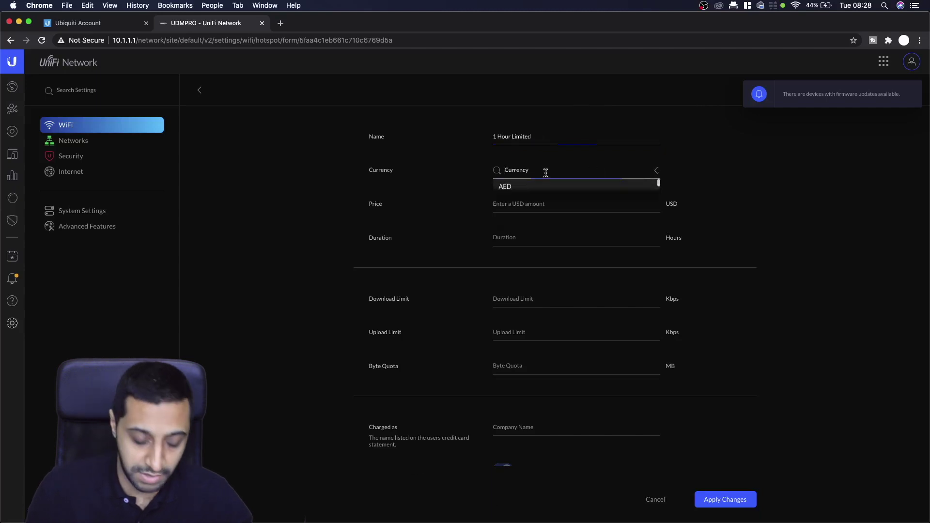
type("gbp")
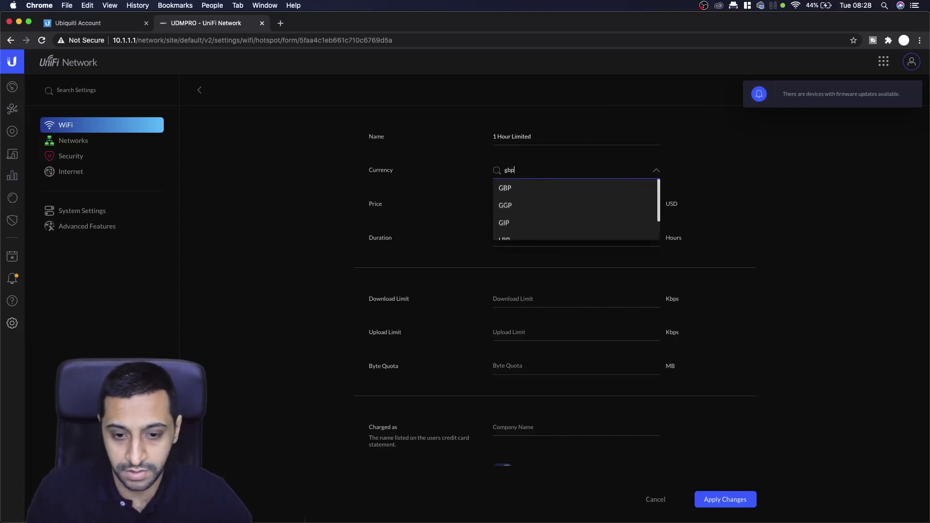
left_click(502, 188)
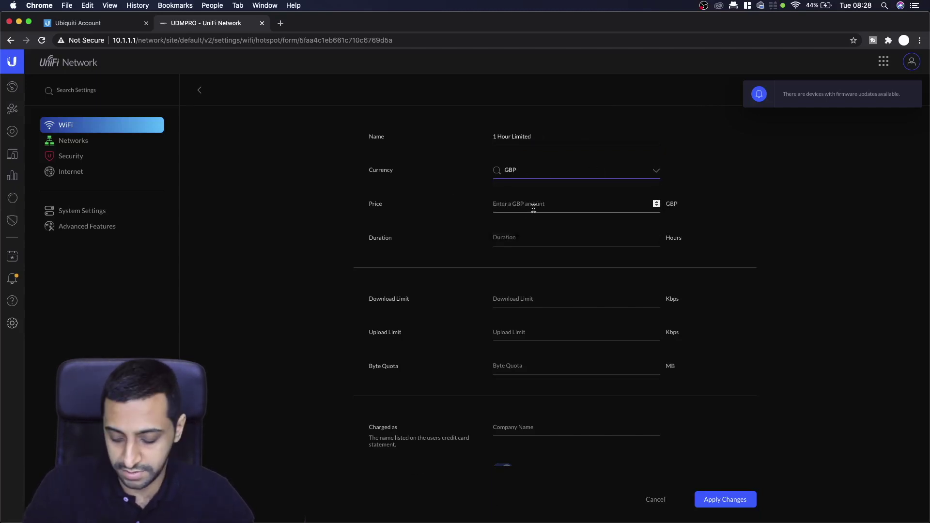
left_click(533, 207)
type("1")
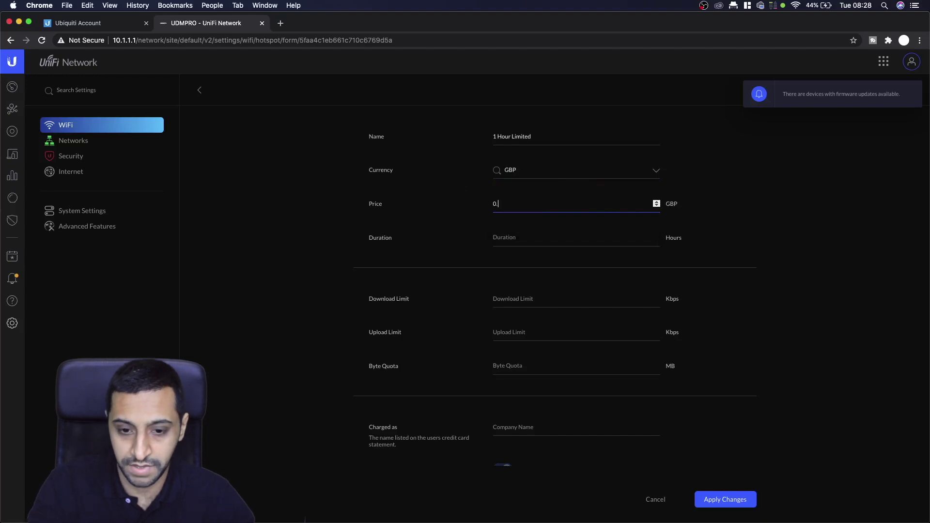
key("BackSpace")
type("1")
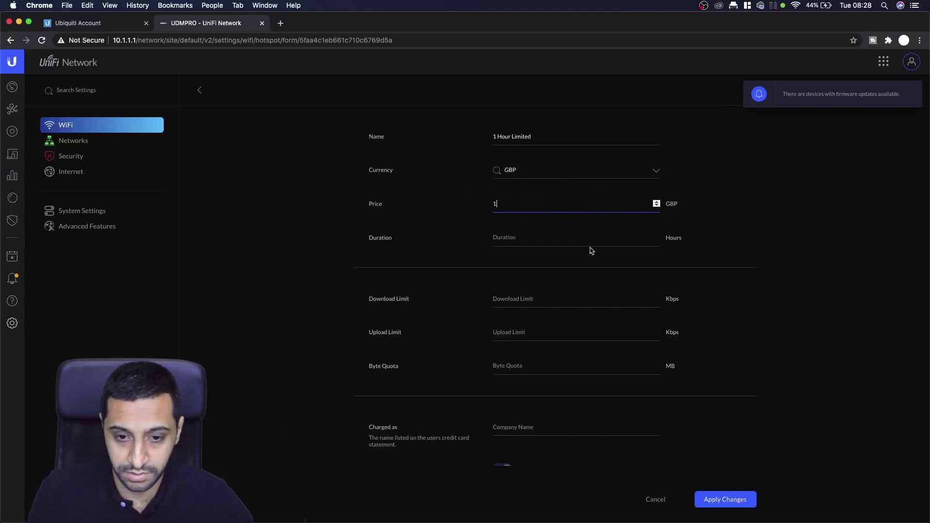
left_click(562, 239)
type("60")
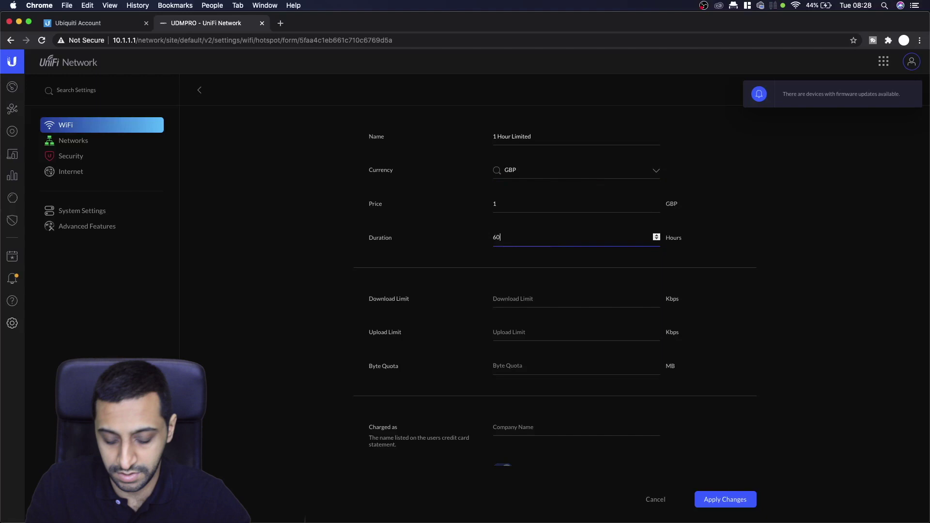
key("BackSpace")
key("BackSpace")
type("1")
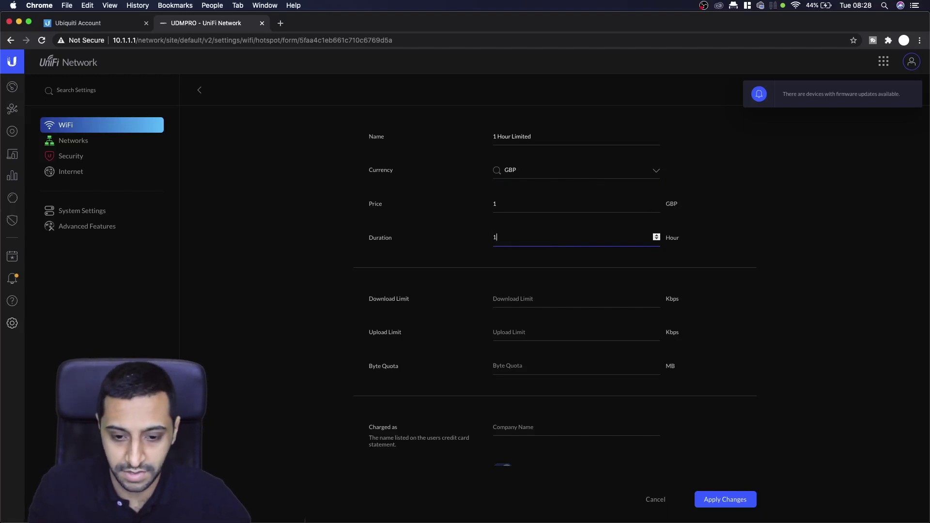
- Set download and upload limits to 1000 Kbps and a 1000 MB data quota
left_click(541, 304)
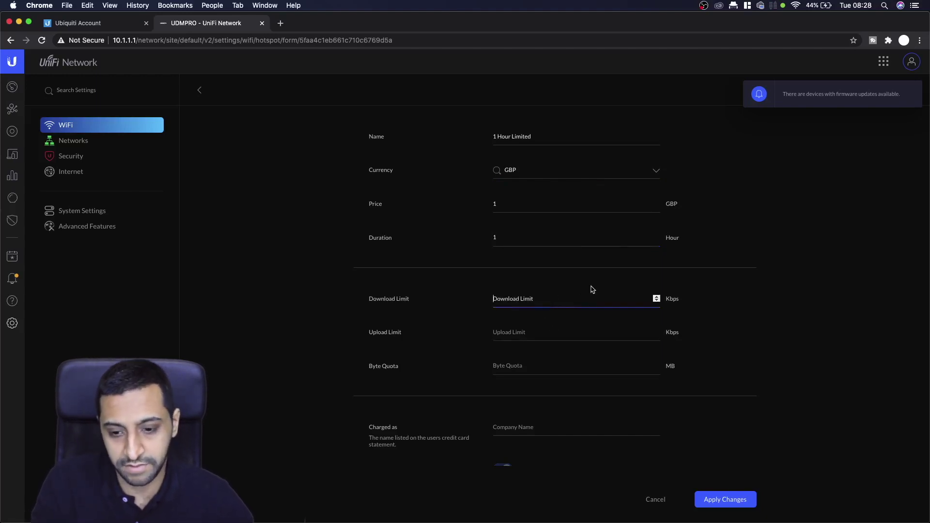
type("1000")
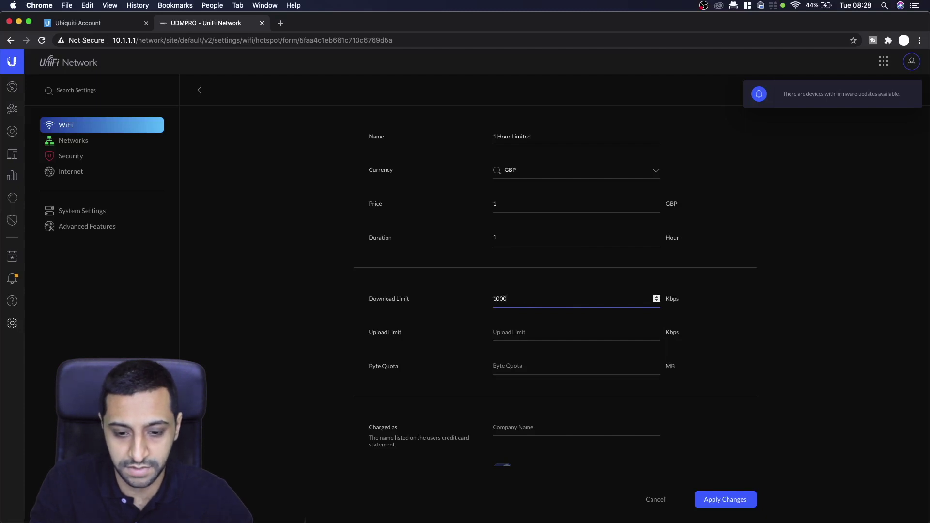
key("Tab")
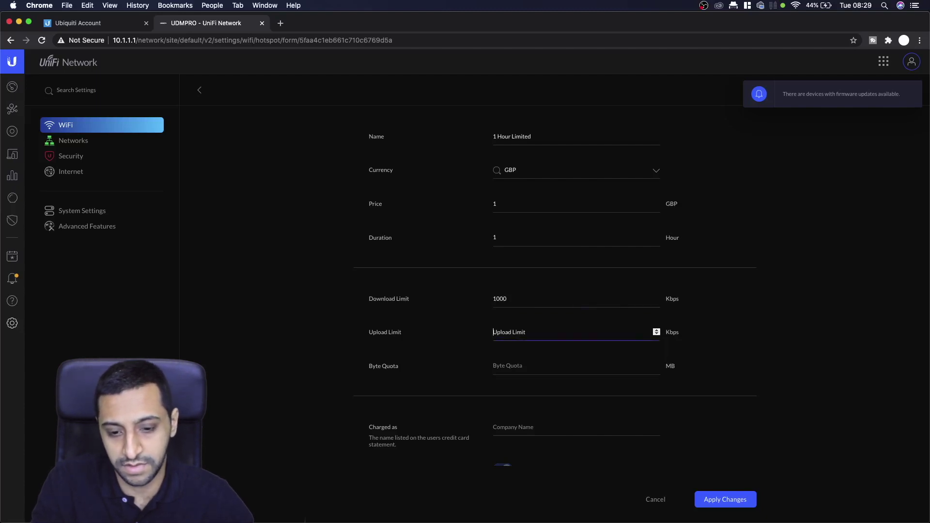
type("1000")
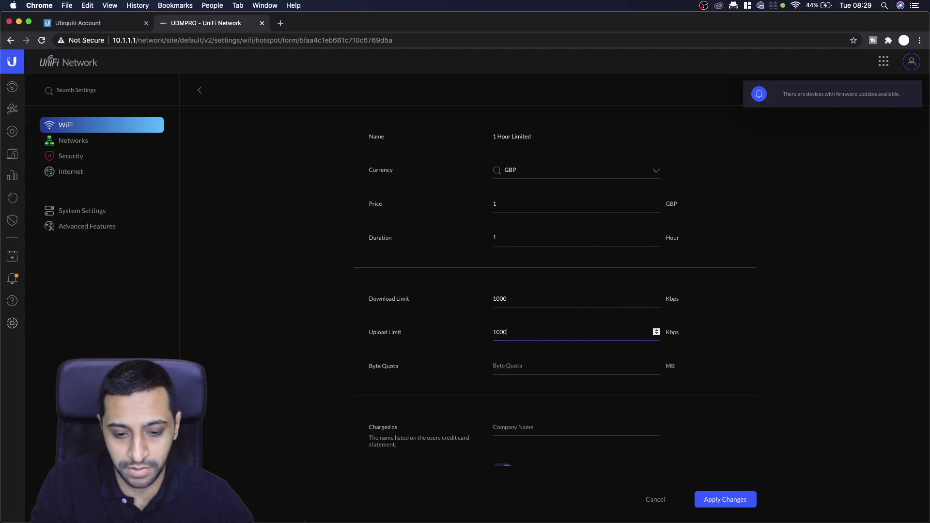
key("Tab")
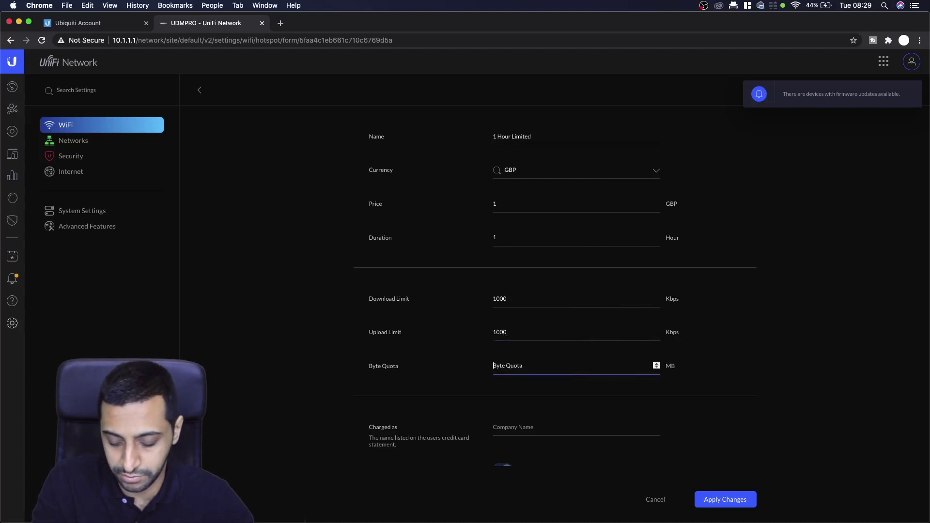
type("1000")
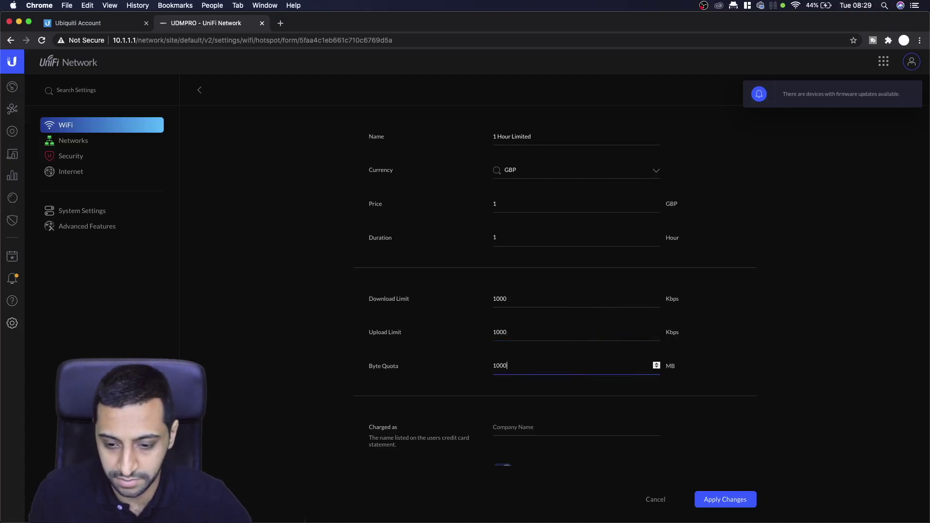
left_click(843, 413)
- Set the card statement name to InsideWire and apply the new package
scroll(827, 428, "down", 3)
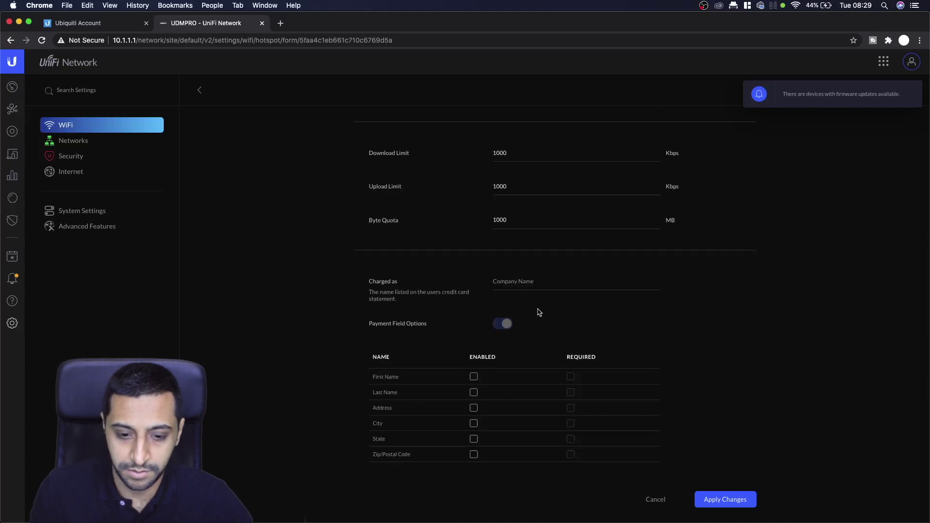
left_click(511, 280)
type("InsideWire")
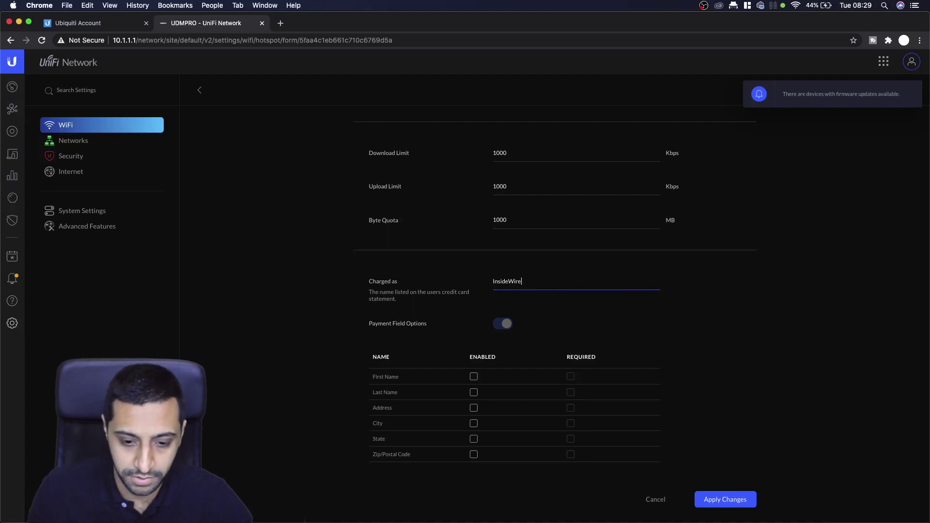
scroll(474, 343, "down", 2)
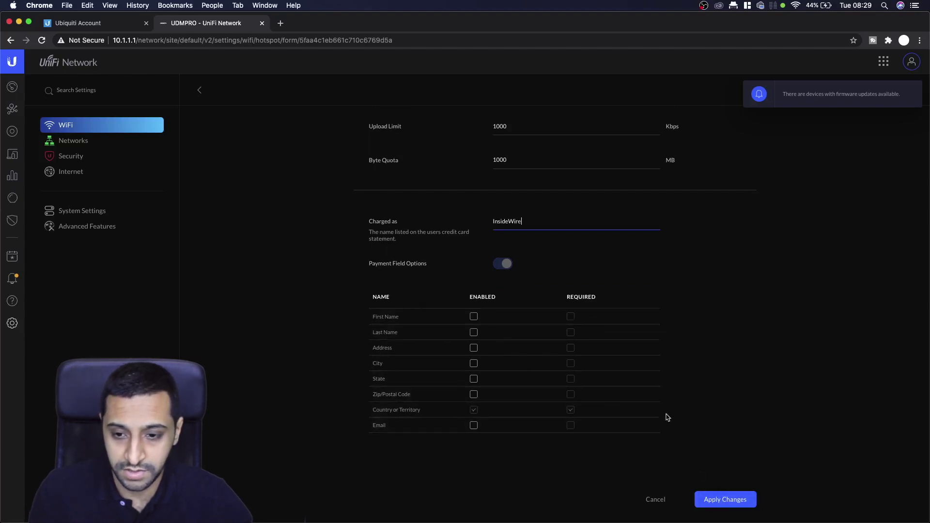
left_click(721, 497)
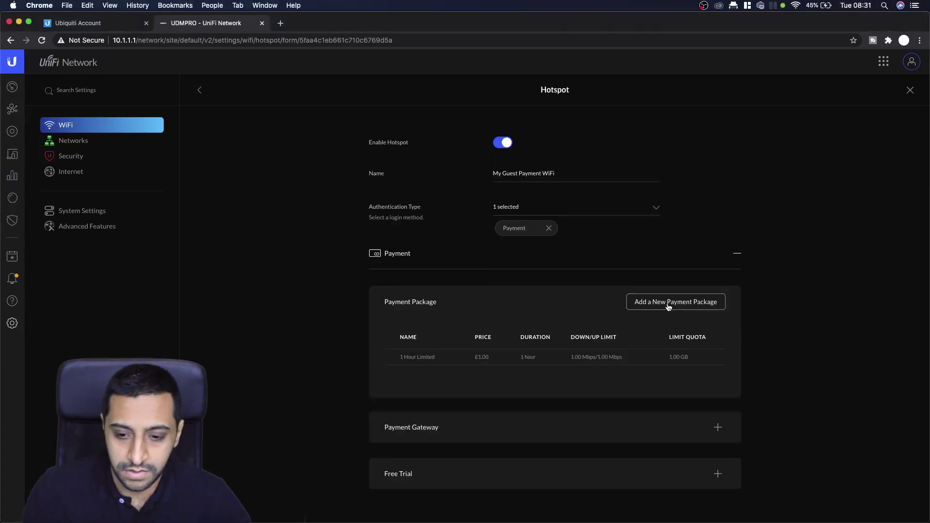
- Start a second package named '1 Hour Premium' in GBP priced 2.00
left_click(668, 304)
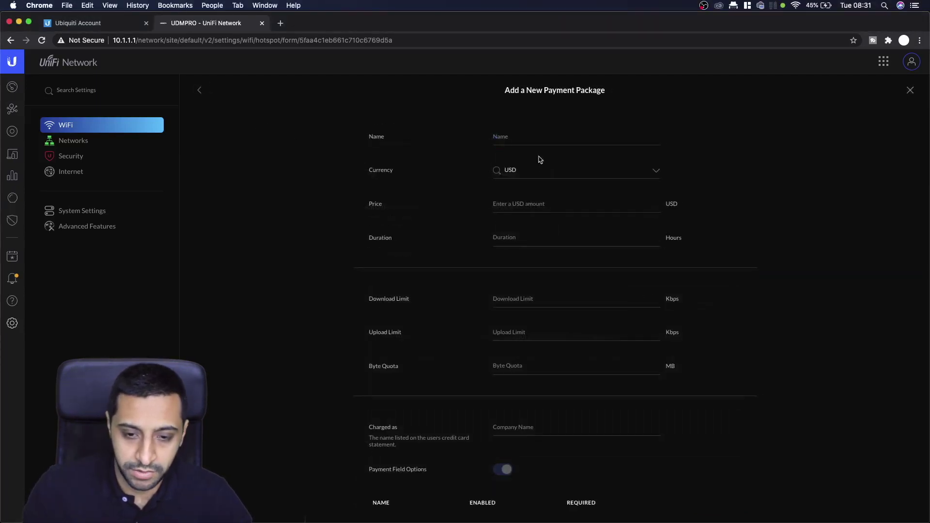
left_click(522, 139)
type("1 Hour Pre")
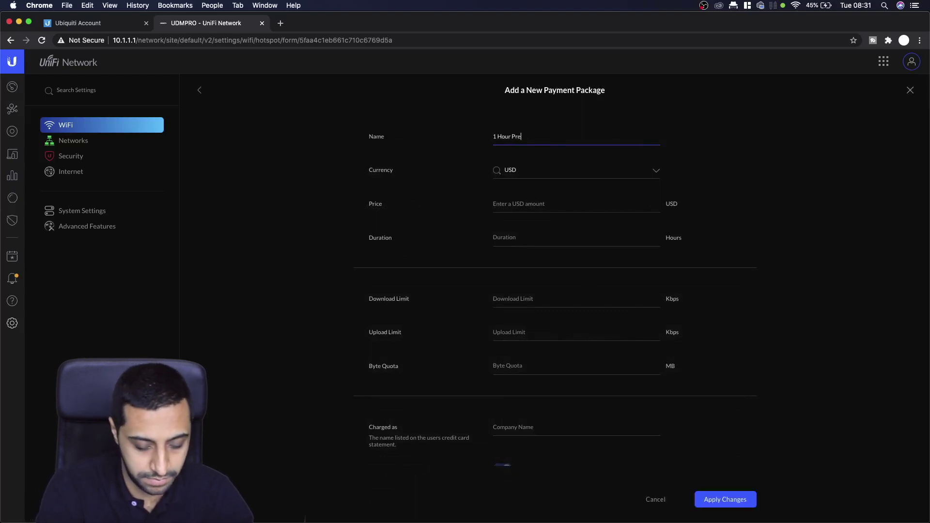
type("mium")
key("Tab")
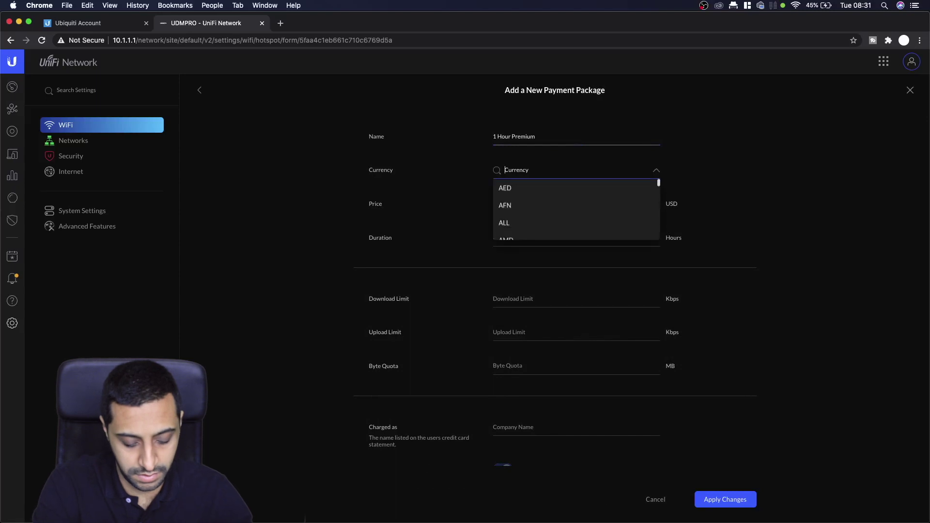
type("usd")
key("Tab")
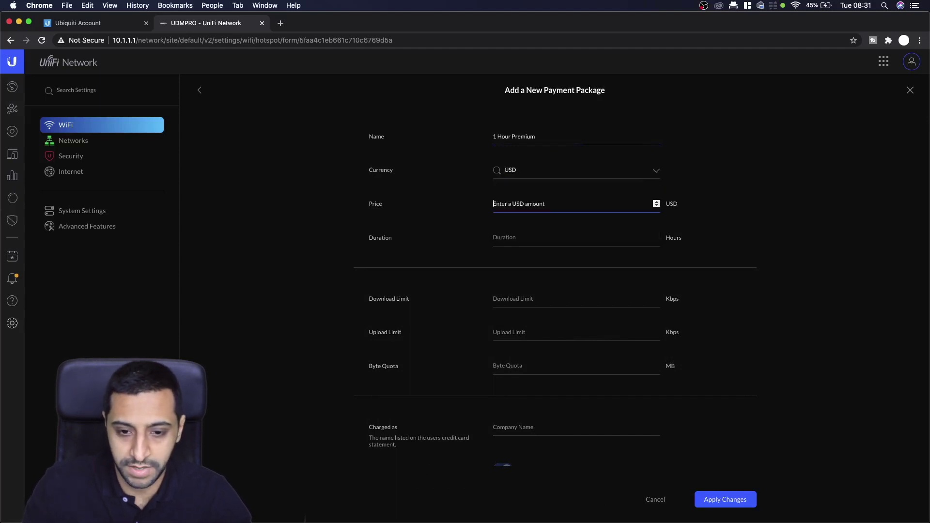
left_click(526, 167)
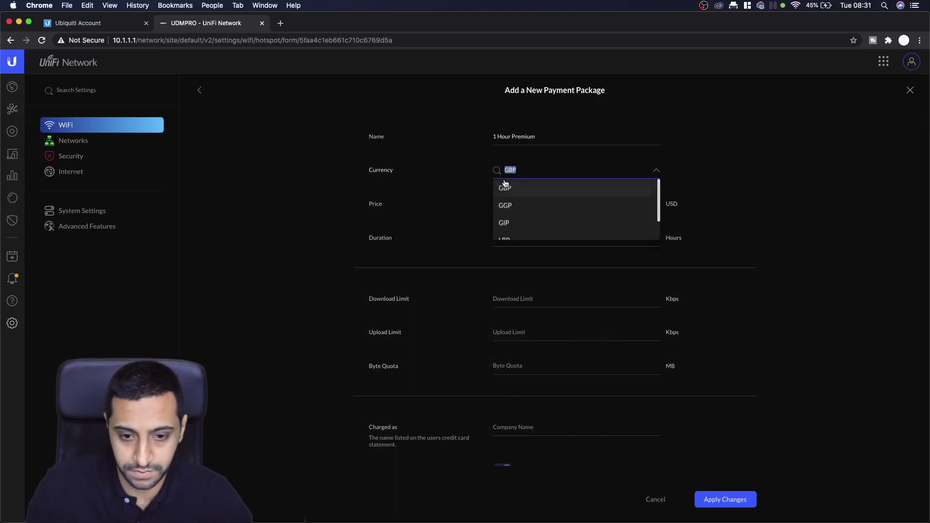
key("Tab")
type("2")
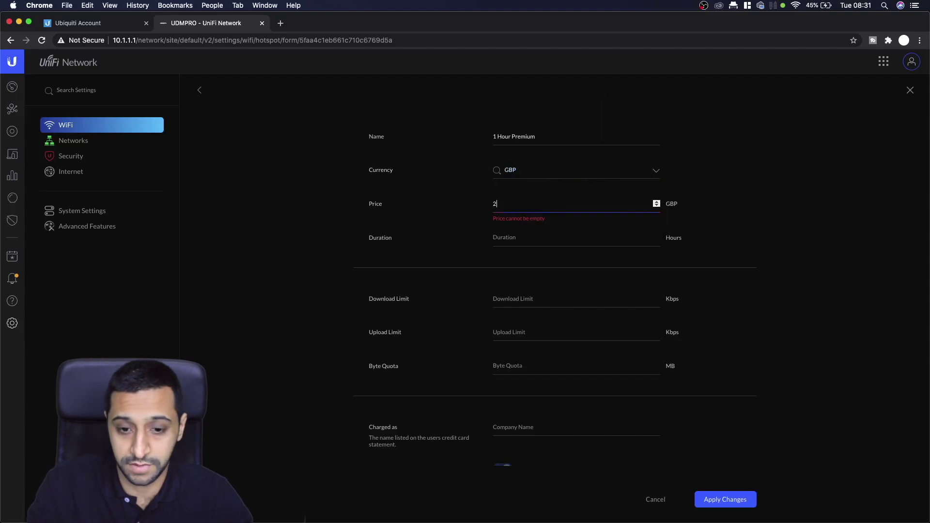
type(".00")
- Set the 1 Hour Premium package duration to 1 hour
left_click(513, 234)
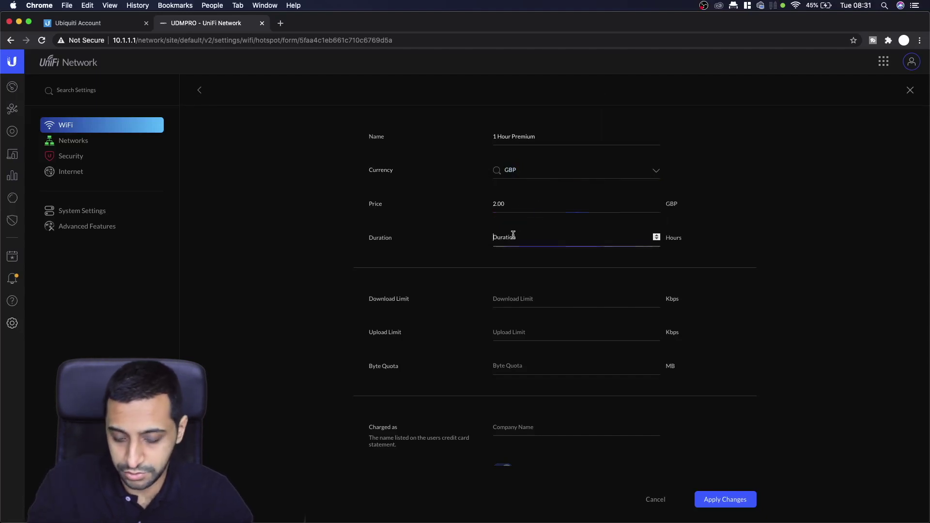
type("60")
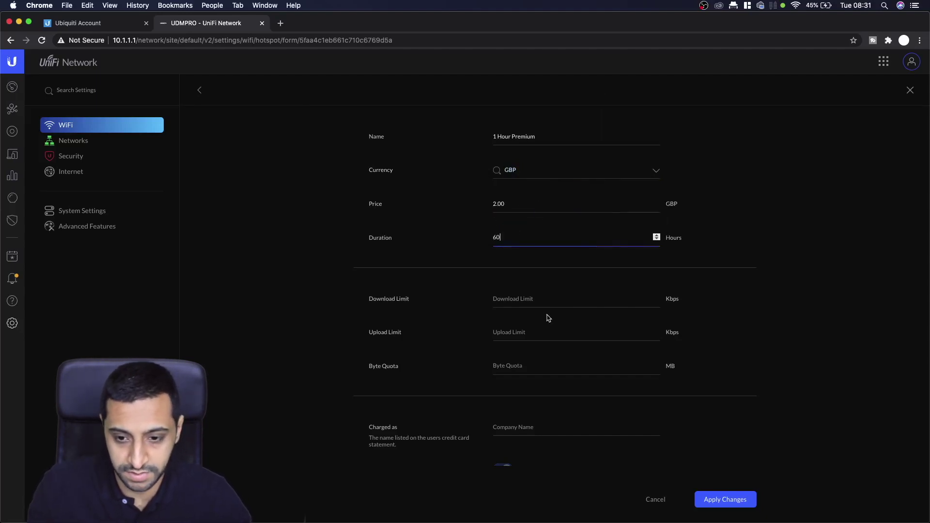
left_click(485, 238)
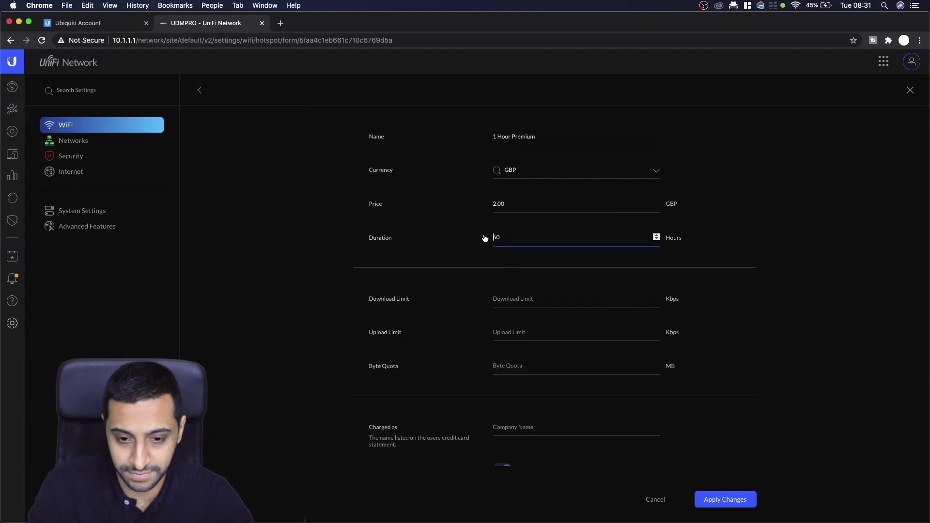
key("Delete")
key("Delete")
type("1")
key("Tab")
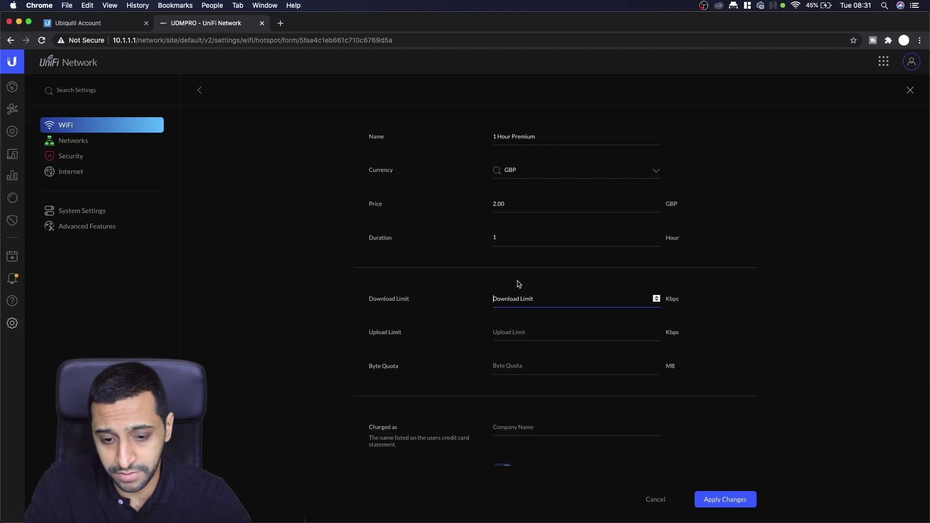
- Set download and upload limits to 10000 Kbps and a 10000 MB byte quota
type("10000")
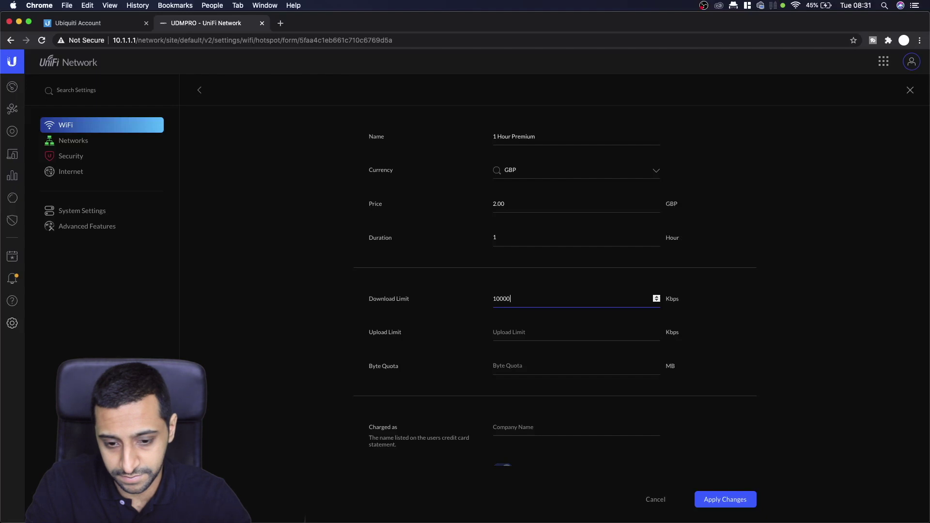
key("Tab")
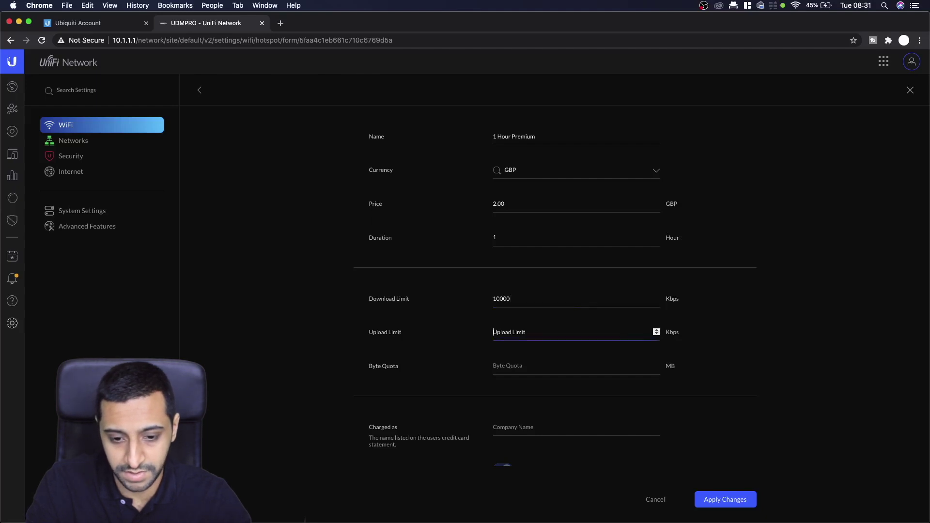
key("Escape")
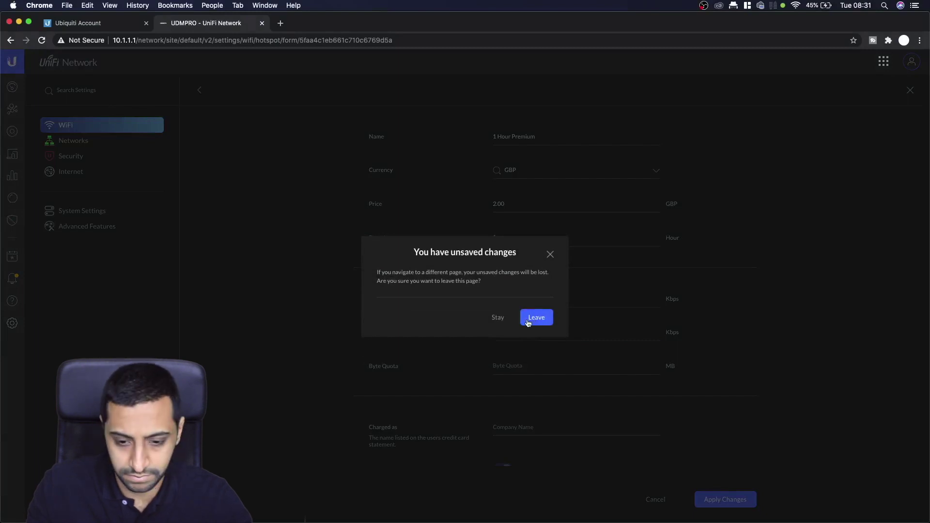
left_click(499, 320)
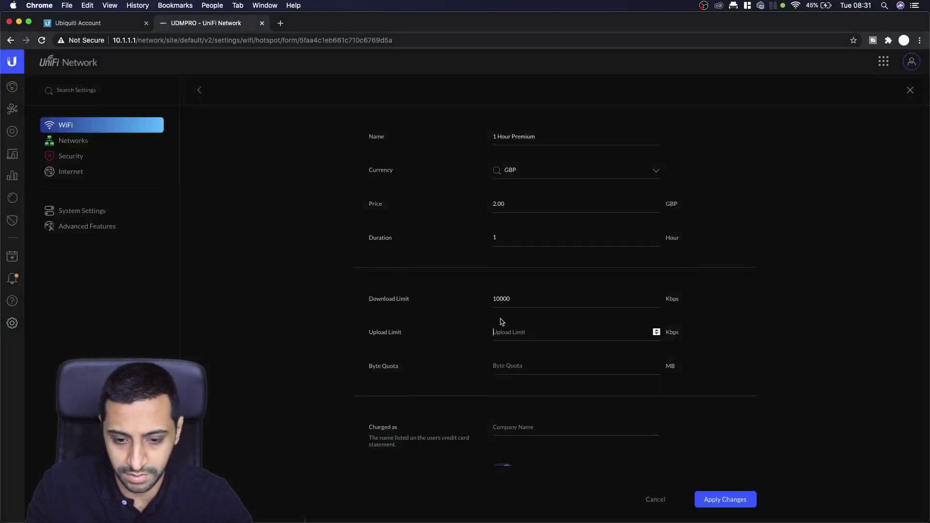
type("10000")
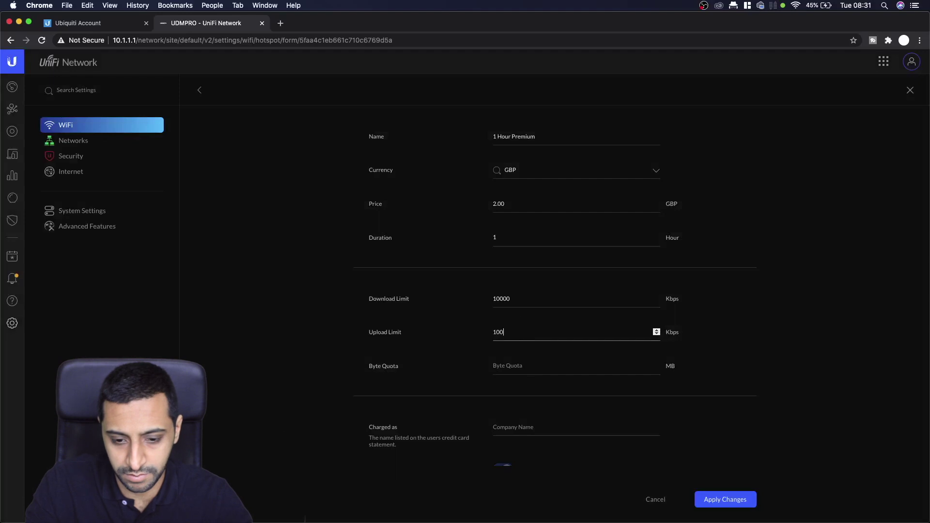
left_click(516, 366)
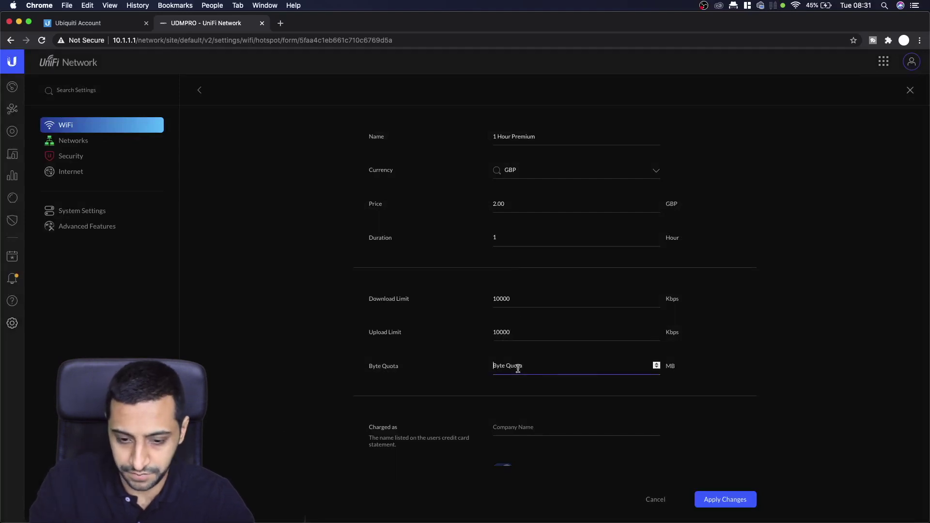
type("10000")
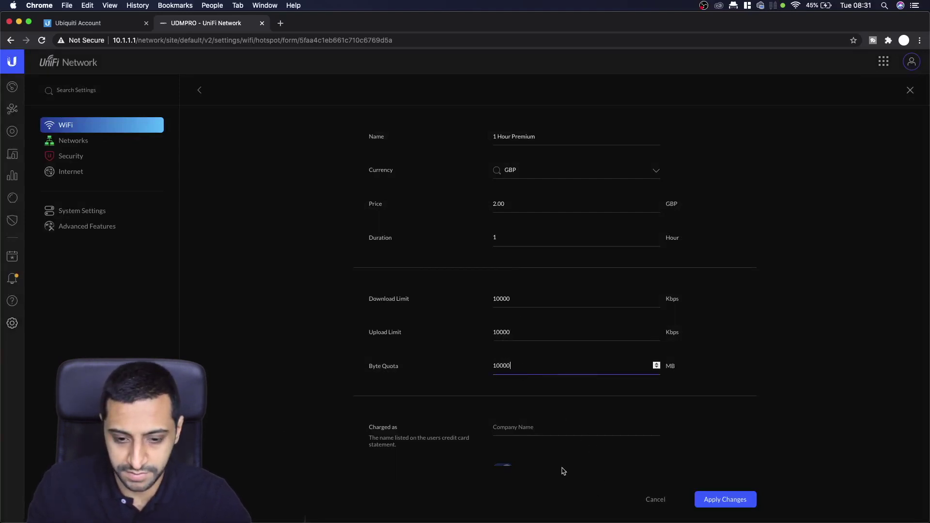
- Set the statement name to InsideWire and apply the 1 Hour Premium package
scroll(564, 471, "down", 5)
left_click(495, 259)
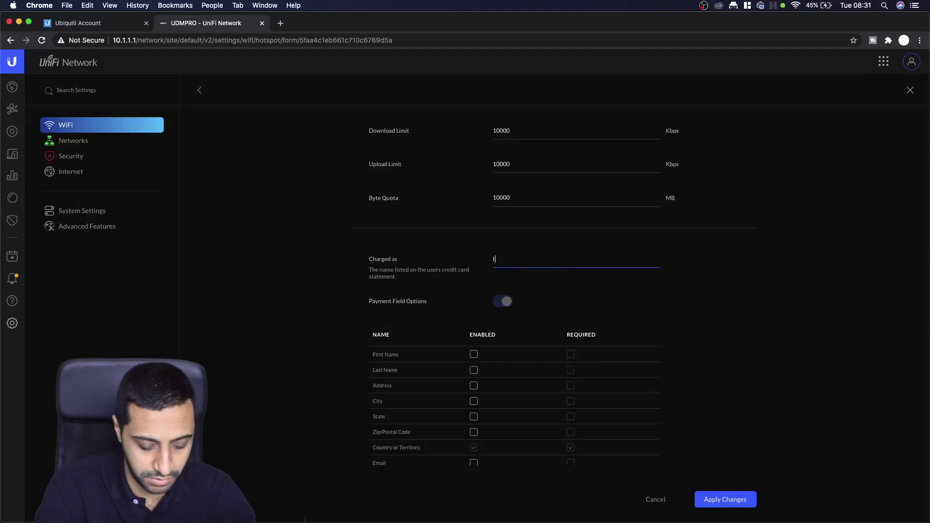
type("Inside")
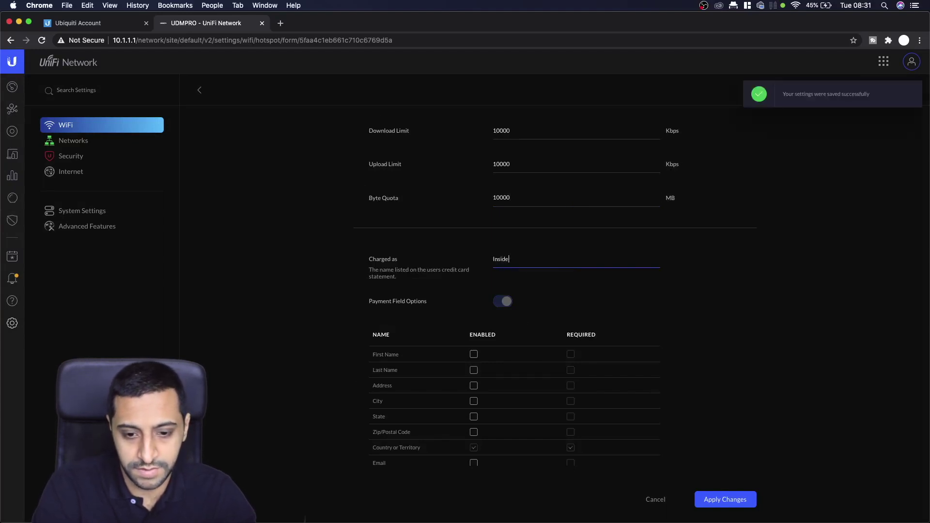
type("Wire")
scroll(620, 315, "down", 2)
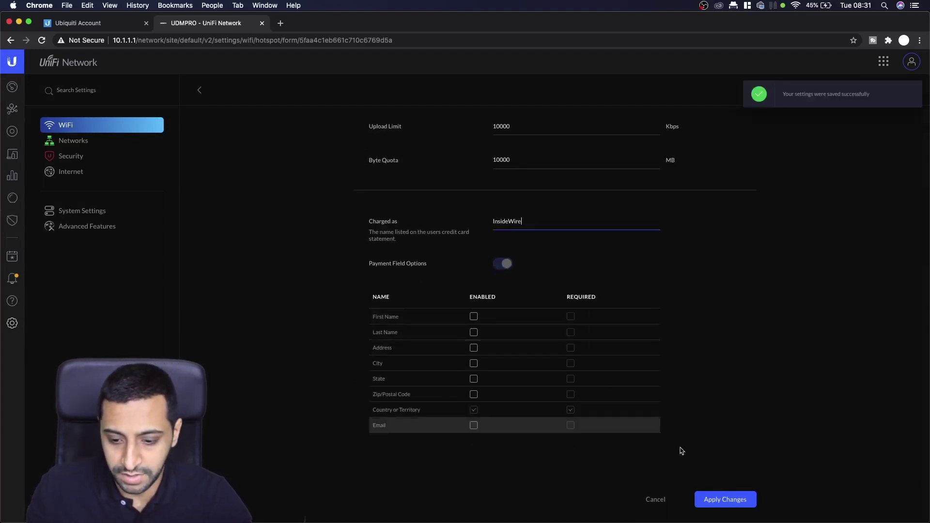
left_click(706, 472)
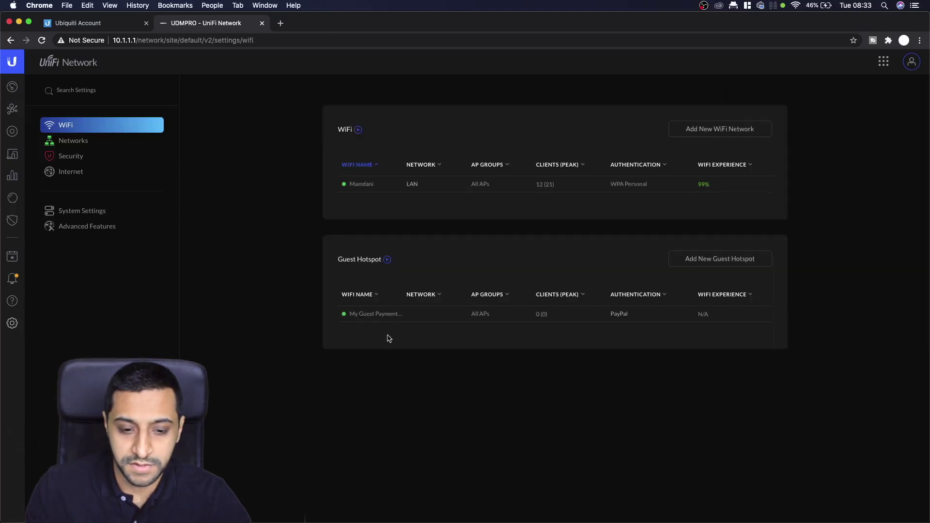
- Turn off Enable Free Trial on My Guest Payment WiFi and apply the change
left_click(736, 319)
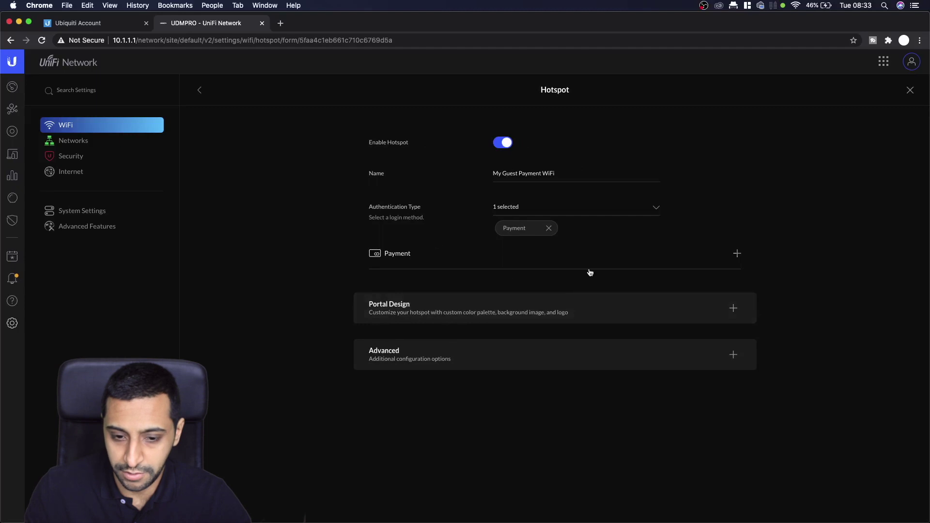
left_click(693, 260)
scroll(524, 357, "down", 3)
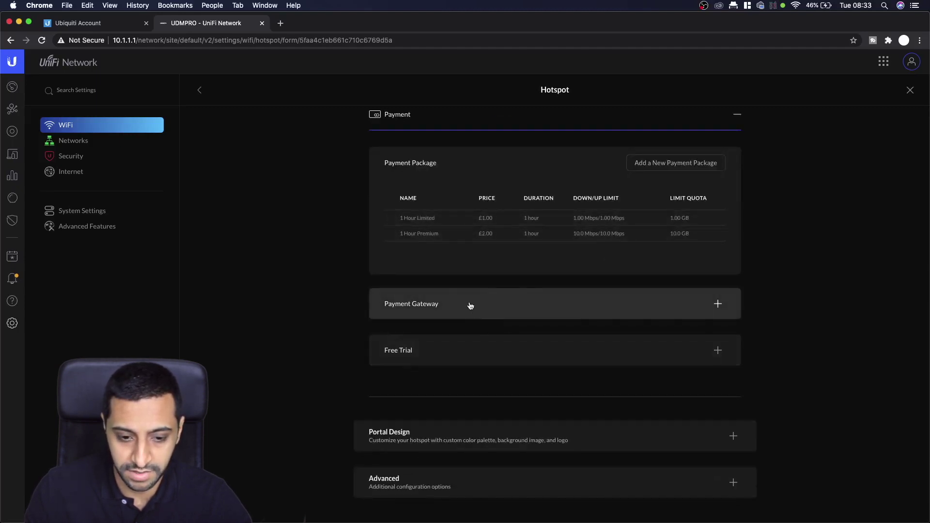
left_click(480, 353)
left_click(518, 388)
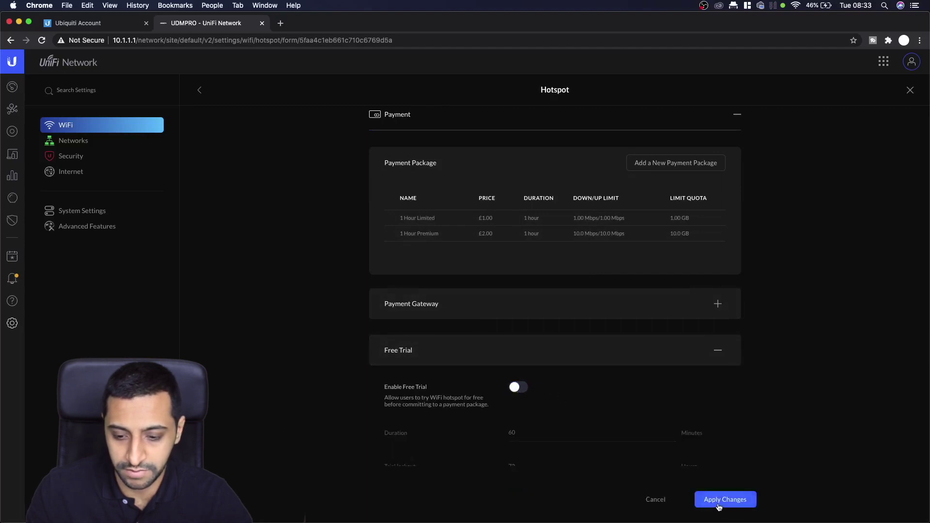
left_click(722, 497)
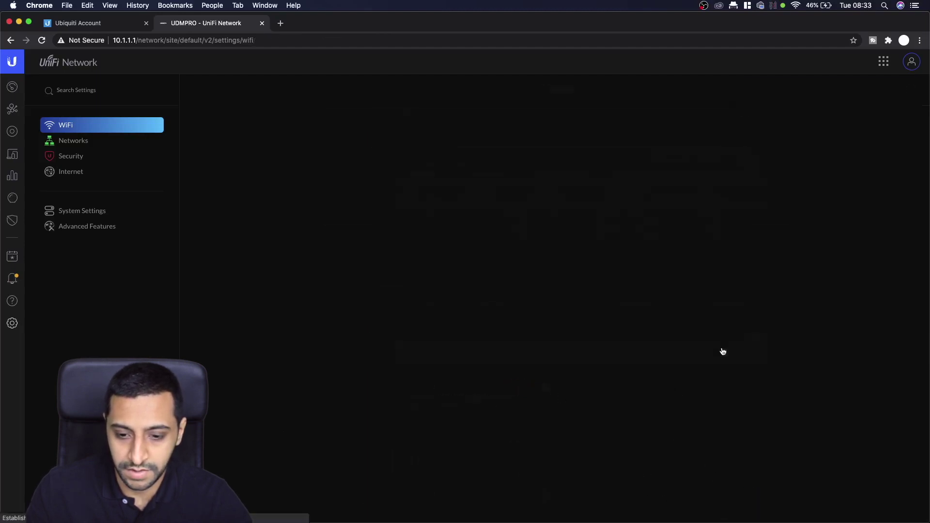
- Reopen the hotspot to review its payment packages and PayPal gateway settings
left_click(733, 314)
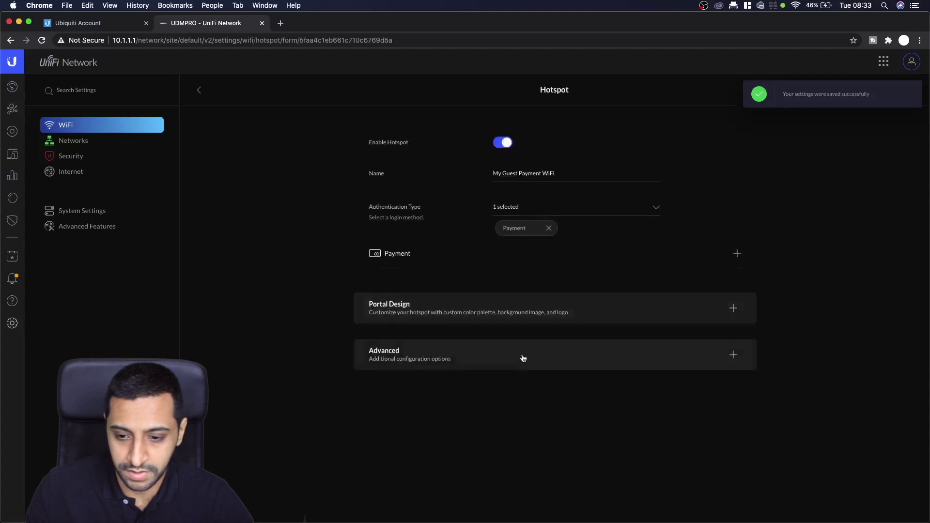
left_click(737, 254)
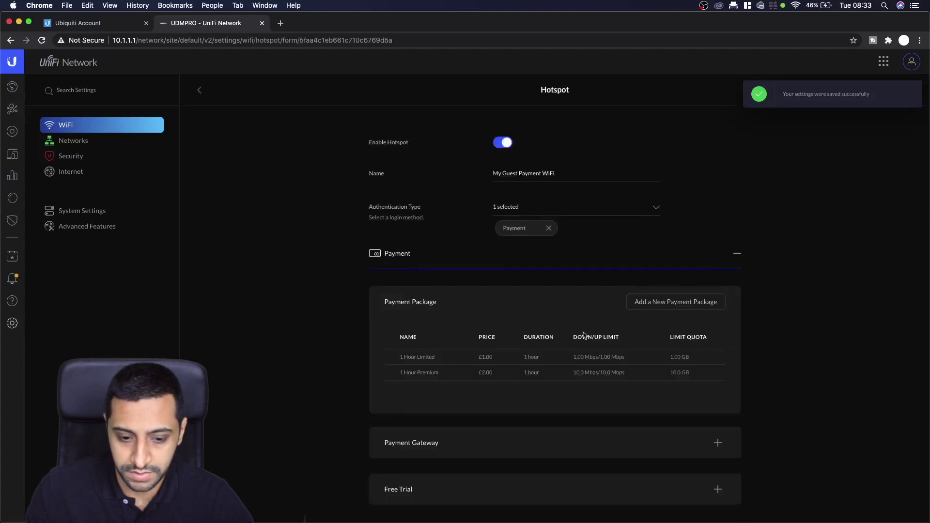
left_click(611, 451)
scroll(605, 436, "down", 6)
scroll(599, 428, "down", 1)
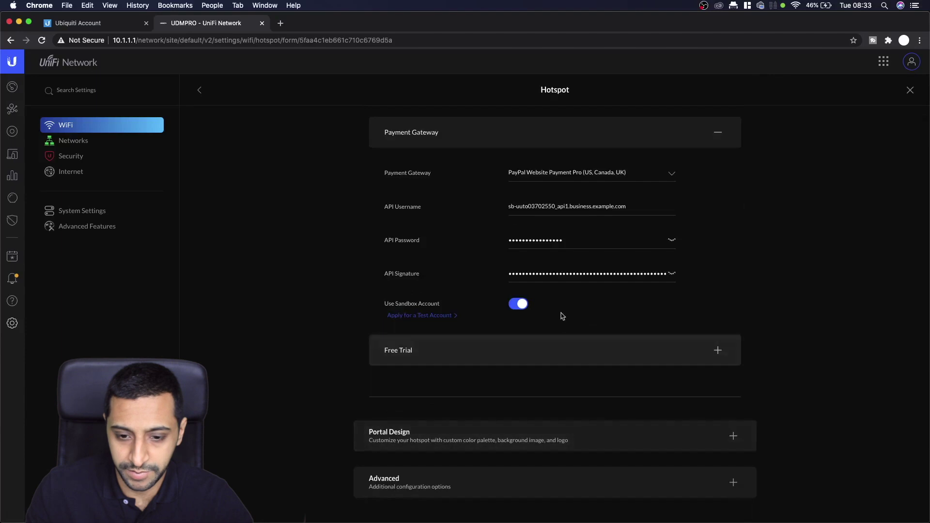
left_click(720, 134)
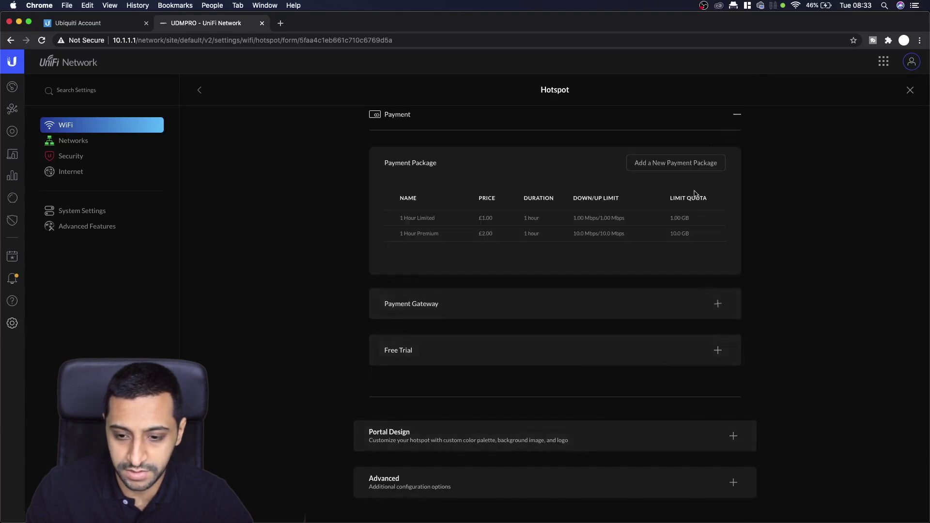
- Review the free trial and portal design sections, then return to the WiFi list
left_click(717, 349)
scroll(690, 377, "down", 5)
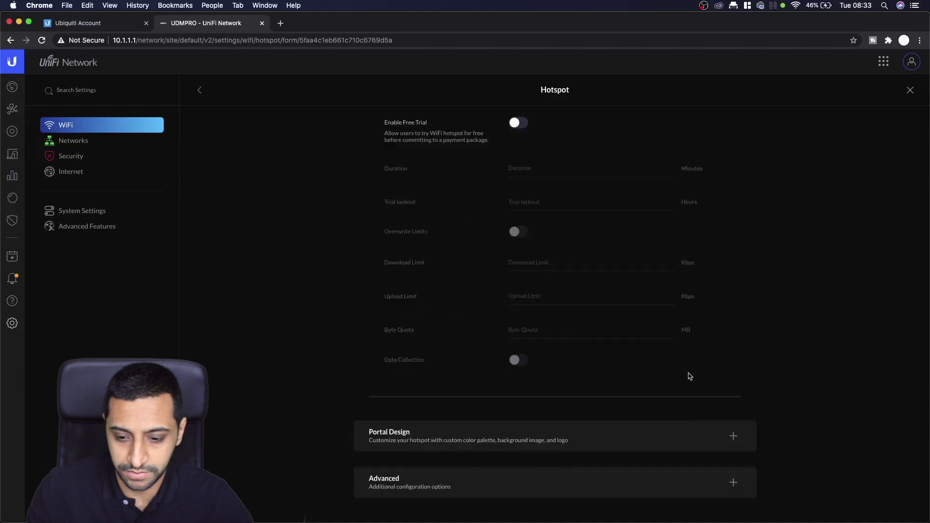
left_click(734, 436)
scroll(683, 411, "down", 5)
scroll(685, 401, "down", 10)
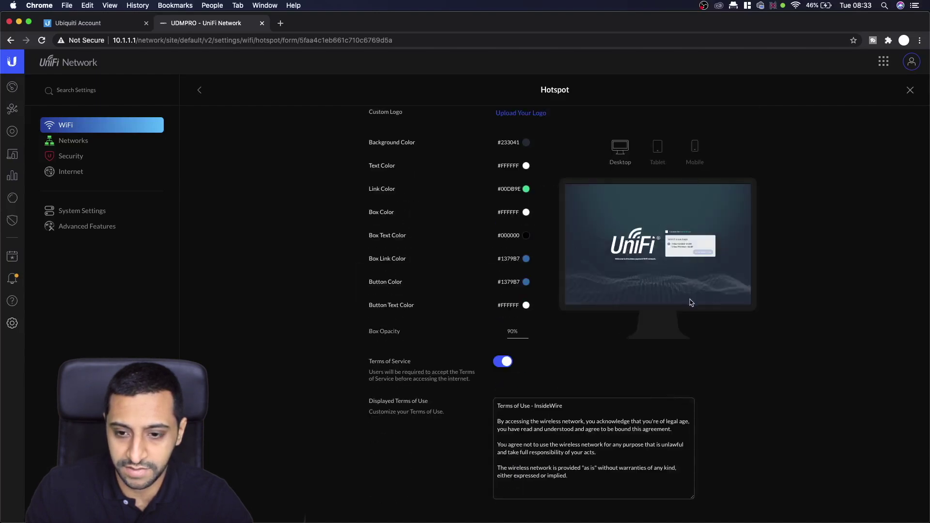
scroll(691, 301, "up", 10)
left_click(733, 272)
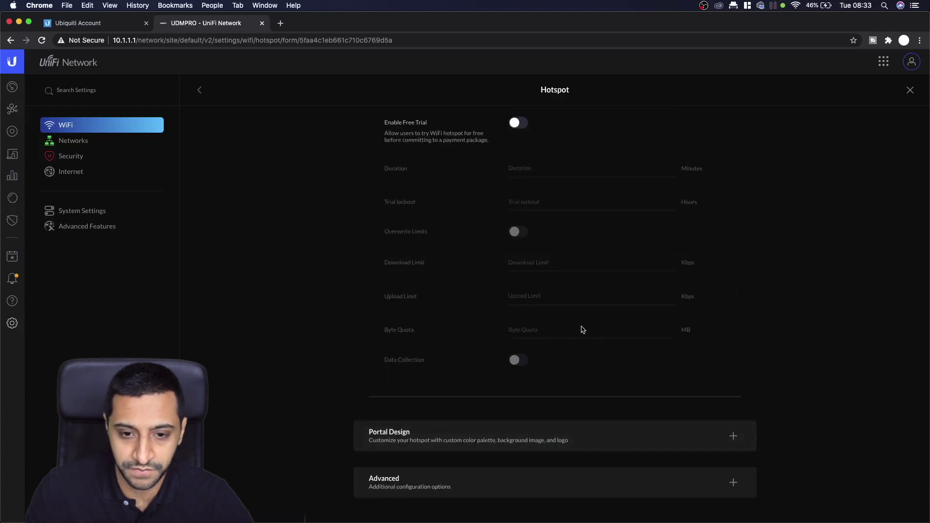
scroll(581, 339, "up", 2)
scroll(580, 345, "up", 5)
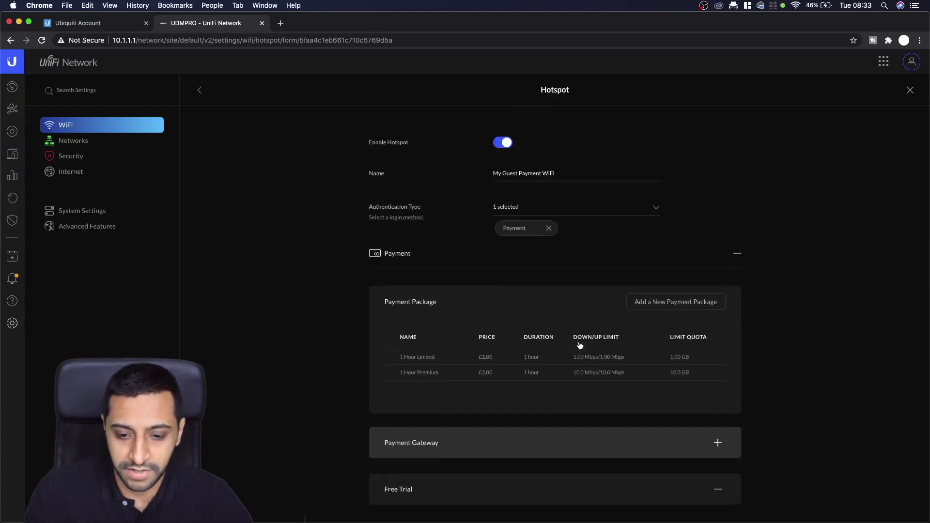
scroll(581, 345, "down", 5)
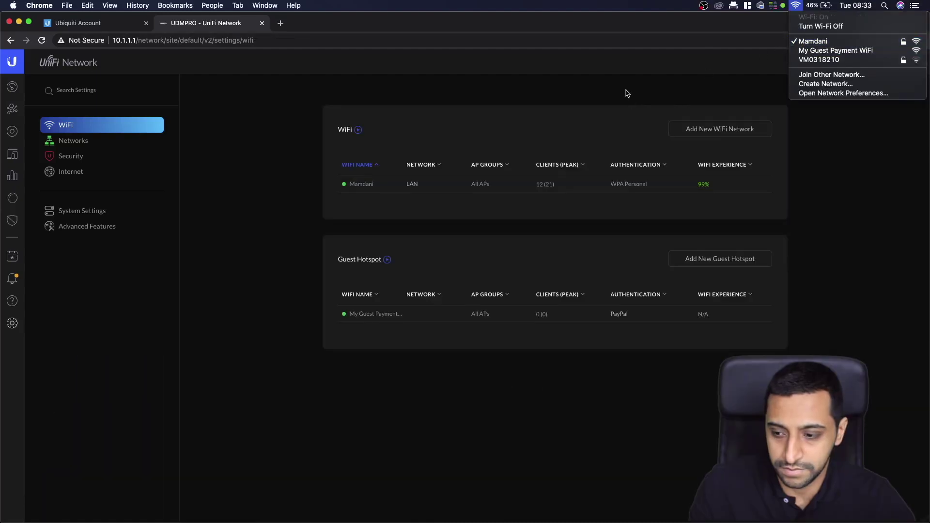
left_click(628, 94)
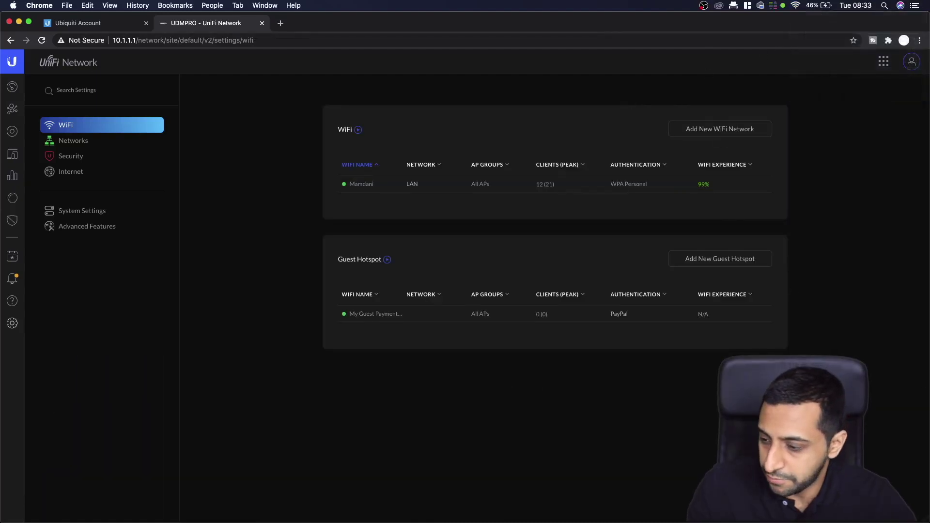
- Generate a Visa test credit card for the United Kingdom in the PayPal Credit Card Generator
mouse_move(880, 67)
left_mouse_down()
mouse_move(388, 28)
mouse_move(422, 24)
left_mouse_up()
left_click(403, 272)
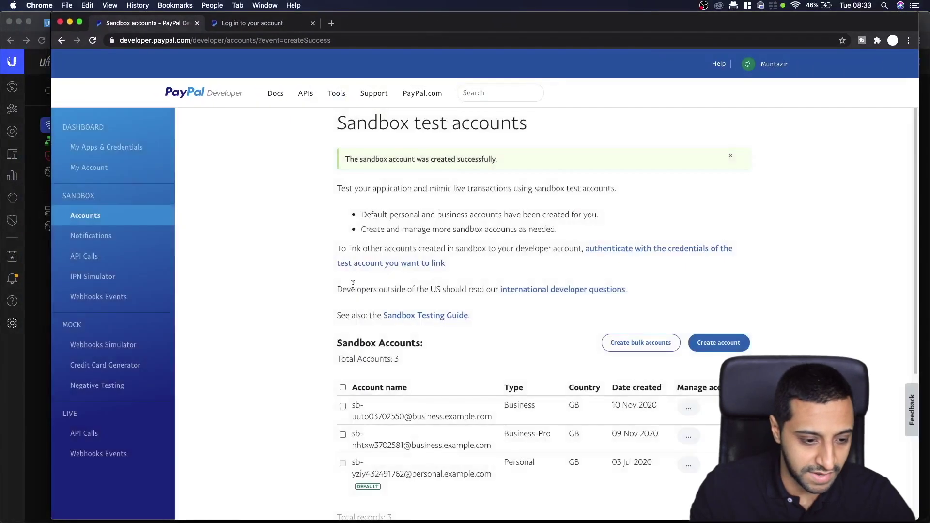
left_click(92, 366)
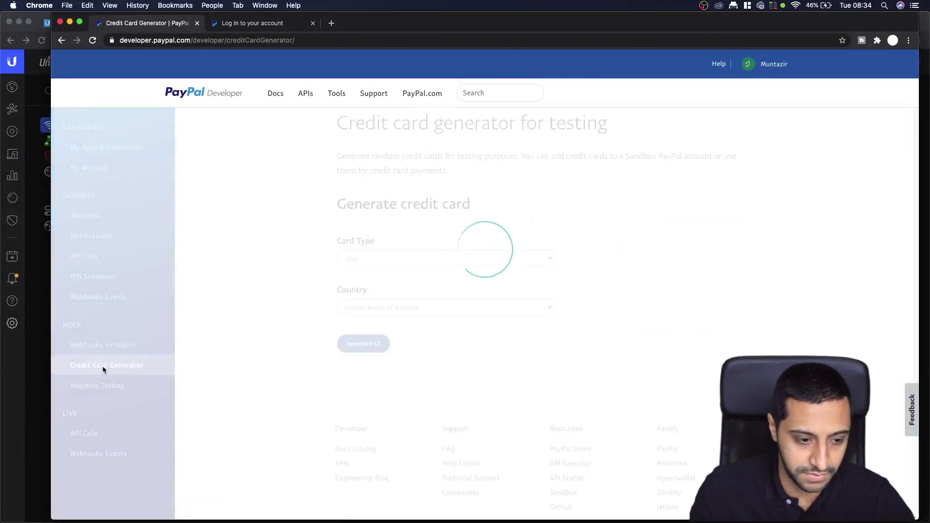
left_click(368, 258)
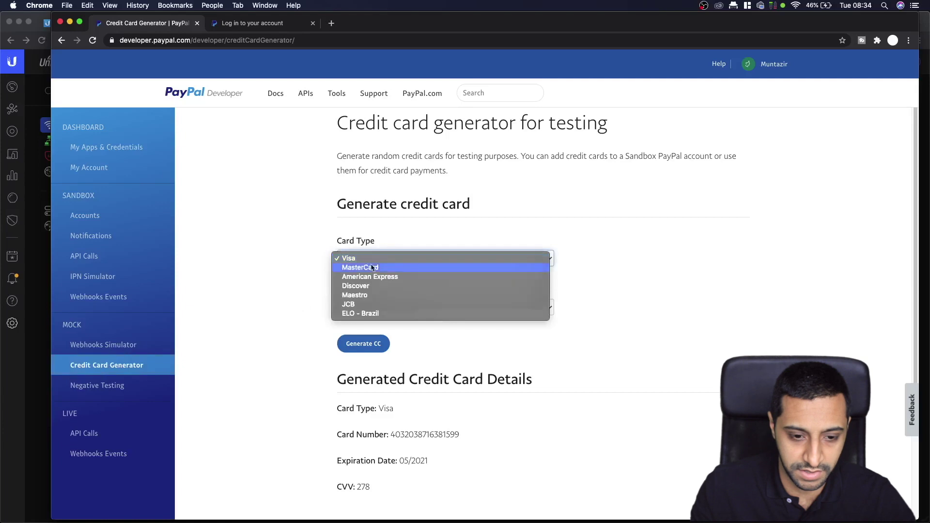
left_click(361, 258)
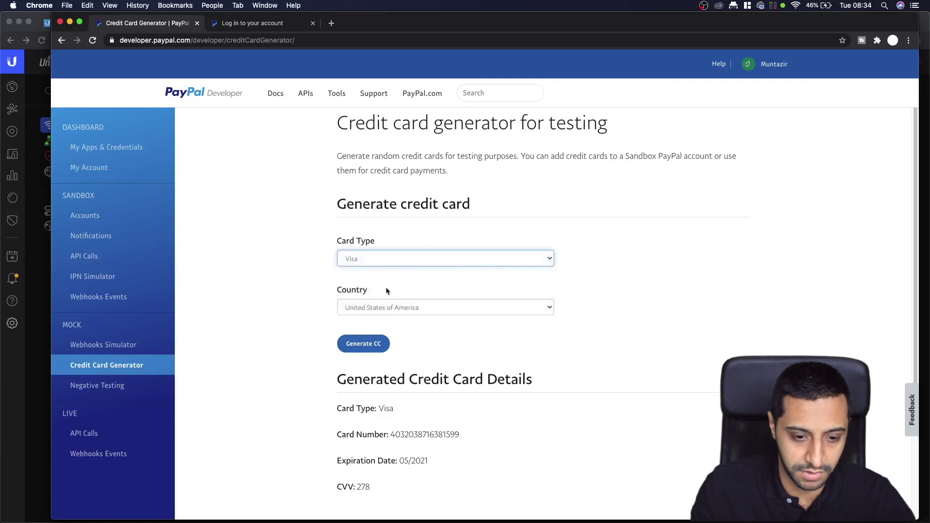
left_click(383, 307)
scroll(391, 390, "down", 10)
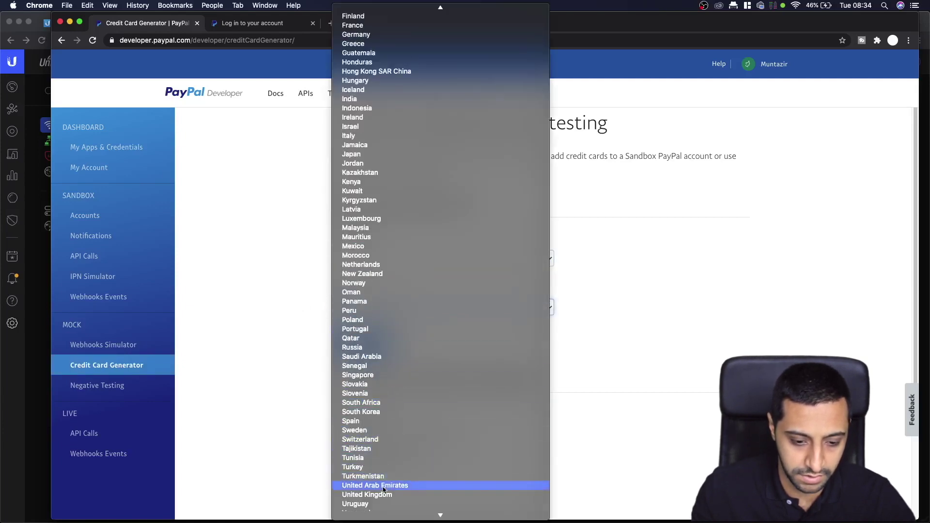
left_click(383, 494)
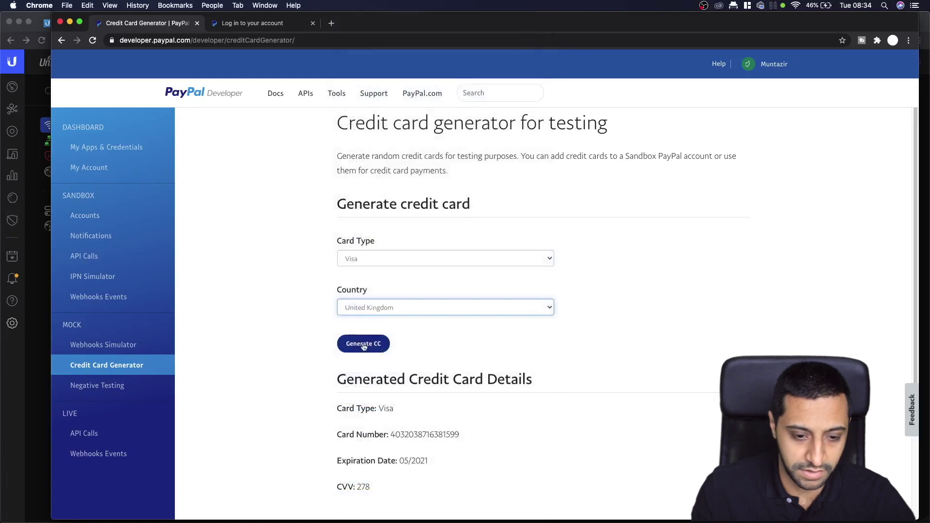
left_click(364, 346)
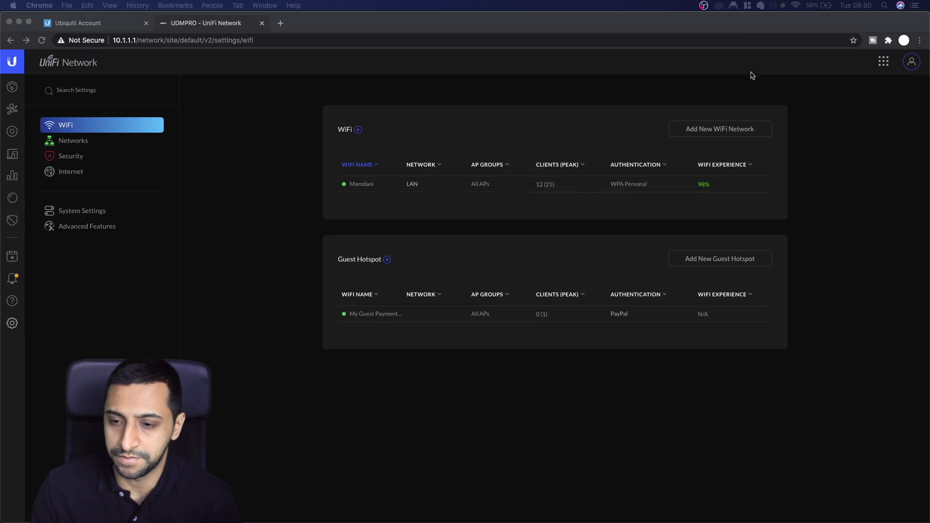
- Join the My Guest Payment WiFi network from the macOS Wi-Fi menu and confirm it's connected
left_click(796, 6)
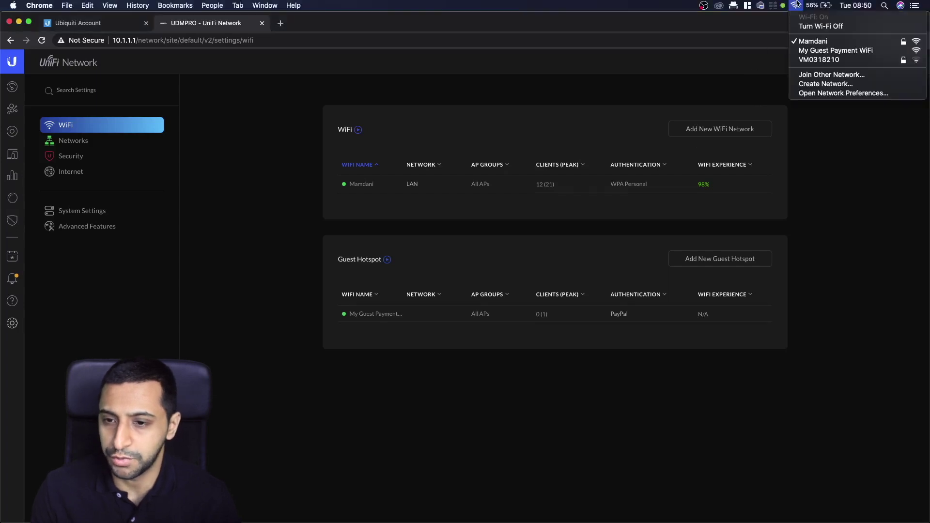
left_click(803, 50)
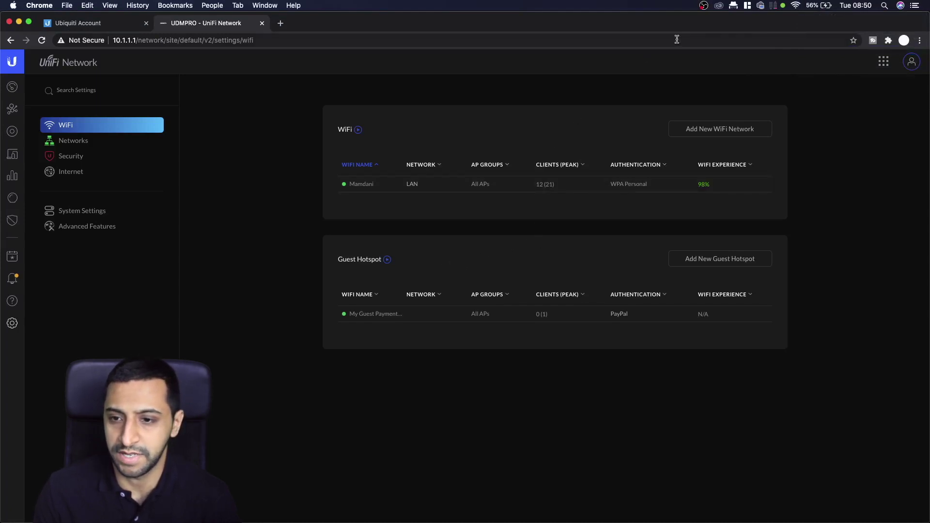
left_click(796, 6)
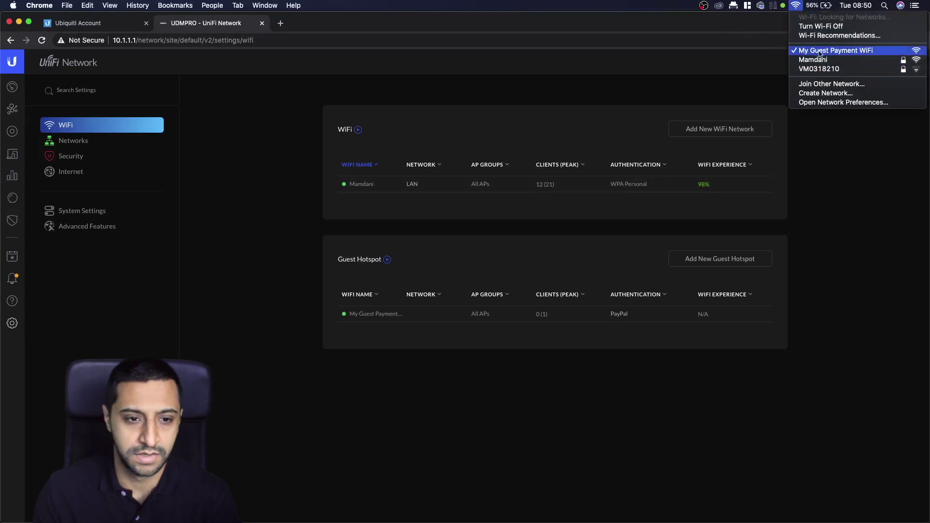
- Load google.co.uk in a new tab to get redirected to the guest portal
left_click(280, 23)
left_click(280, 23)
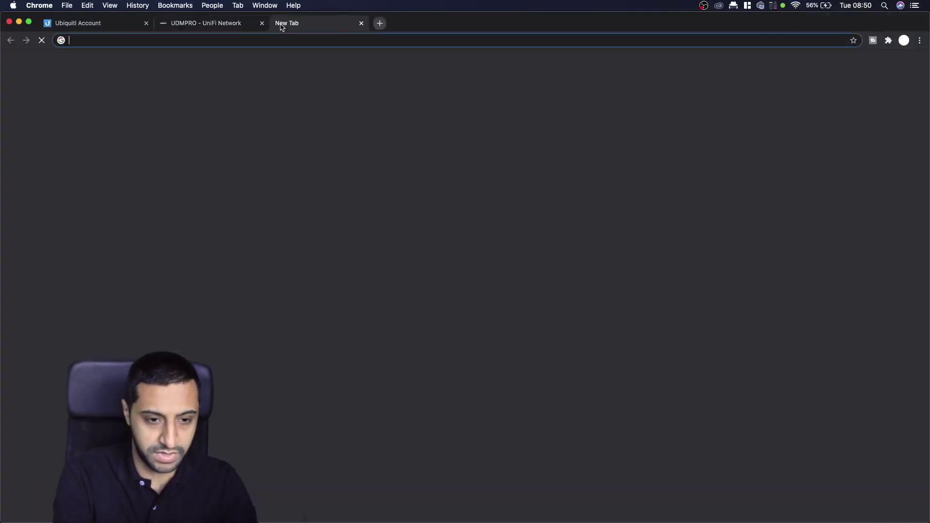
type("google.co.uk")
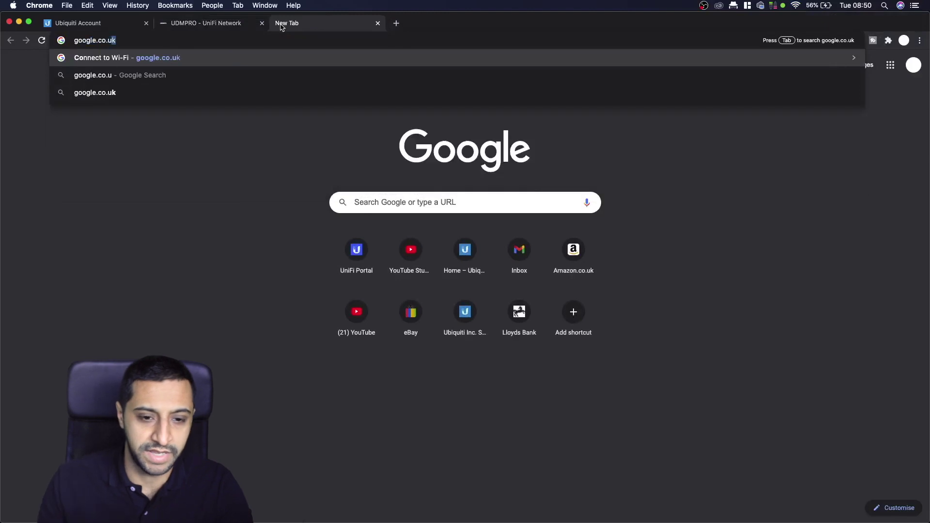
key("Return")
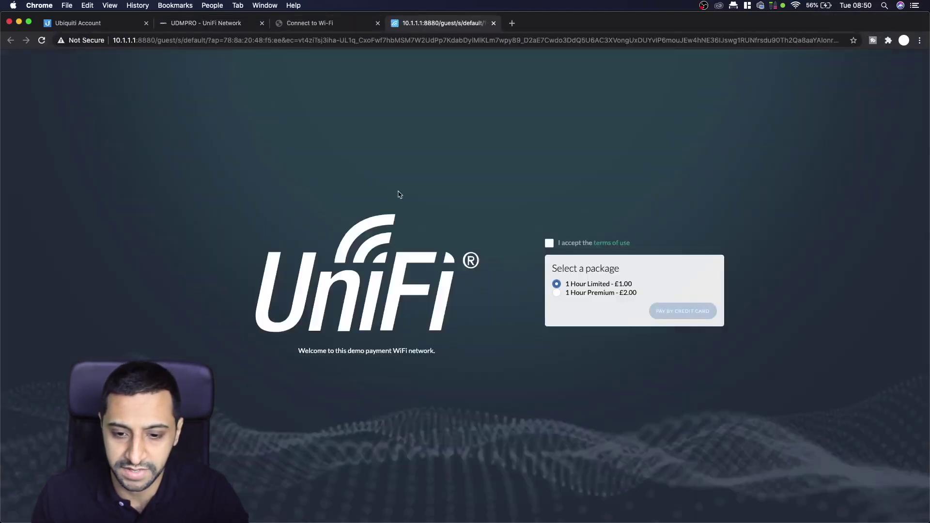
- Accept the portal's terms of use after reading them
left_click(550, 243)
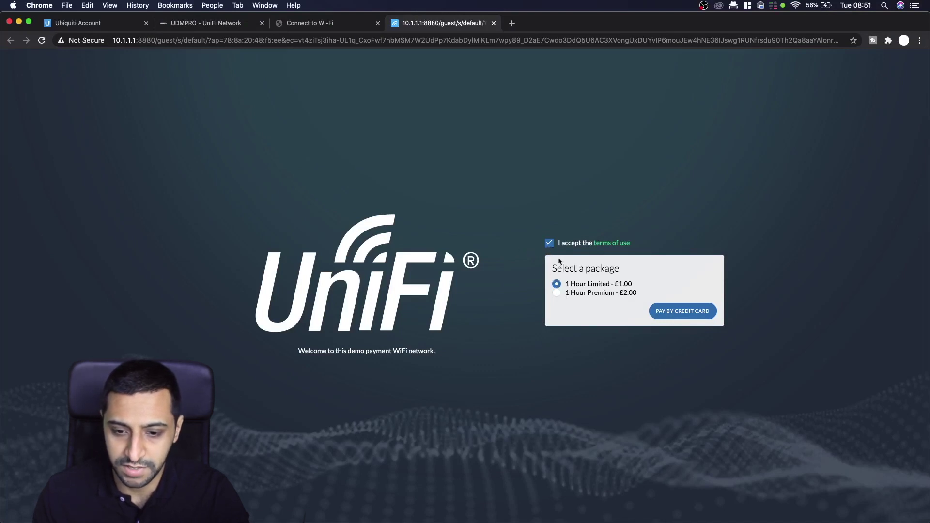
left_click(607, 244)
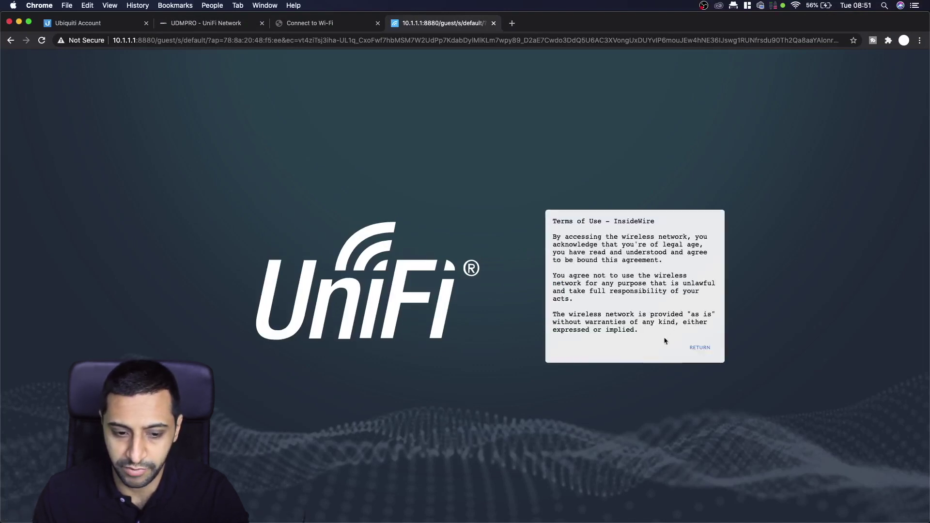
left_click(700, 349)
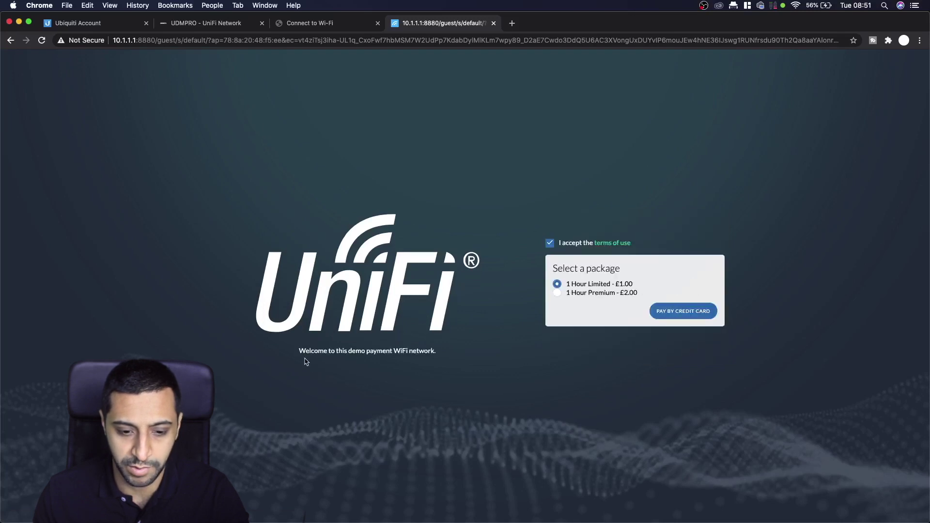
left_click_drag(306, 361, 447, 355)
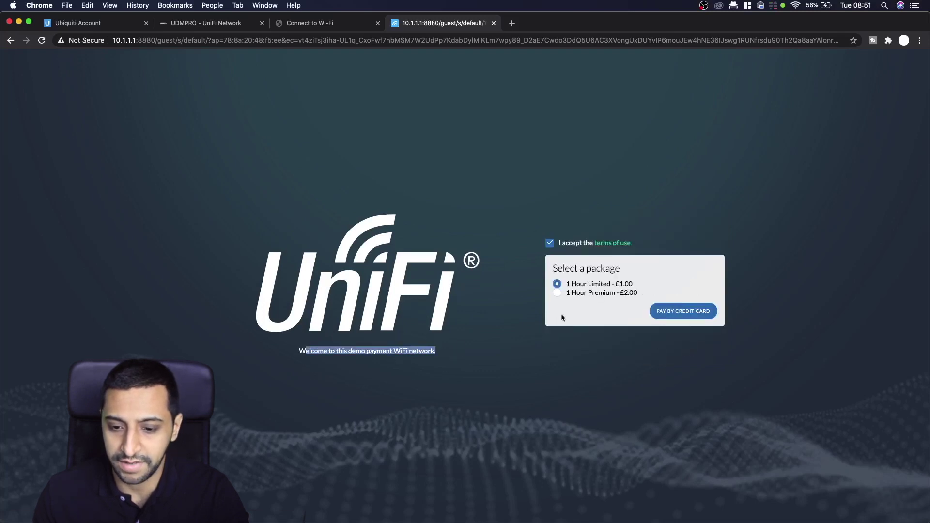
- Pay by credit card with the pasted test card number and expiry 6/2022
left_click(697, 313)
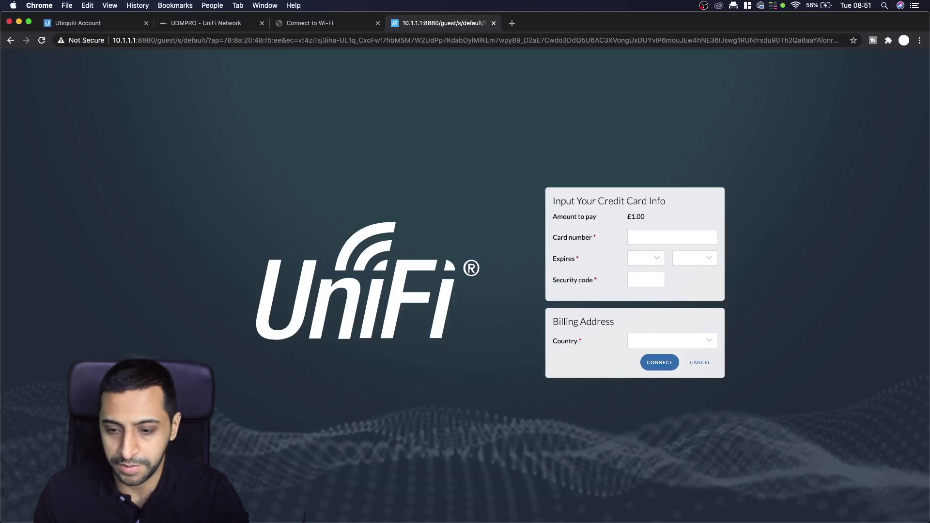
left_click(641, 237)
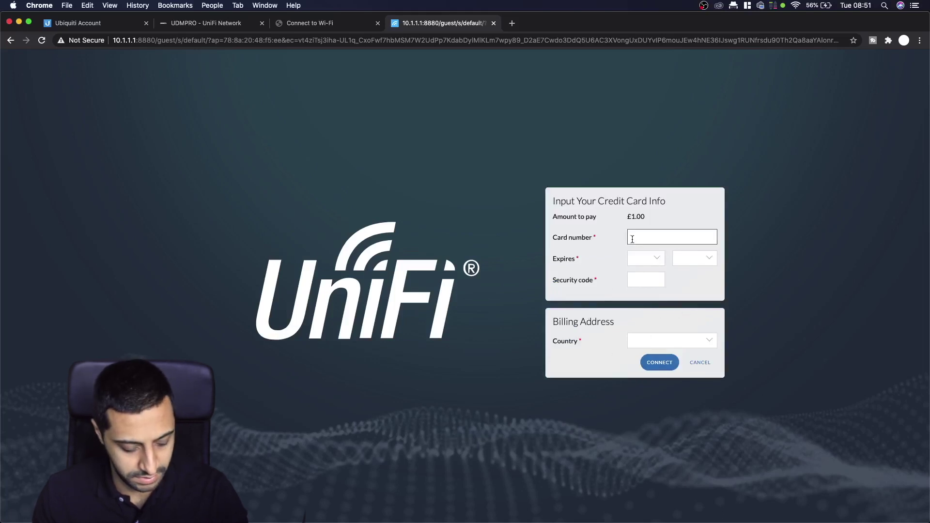
key("super+v")
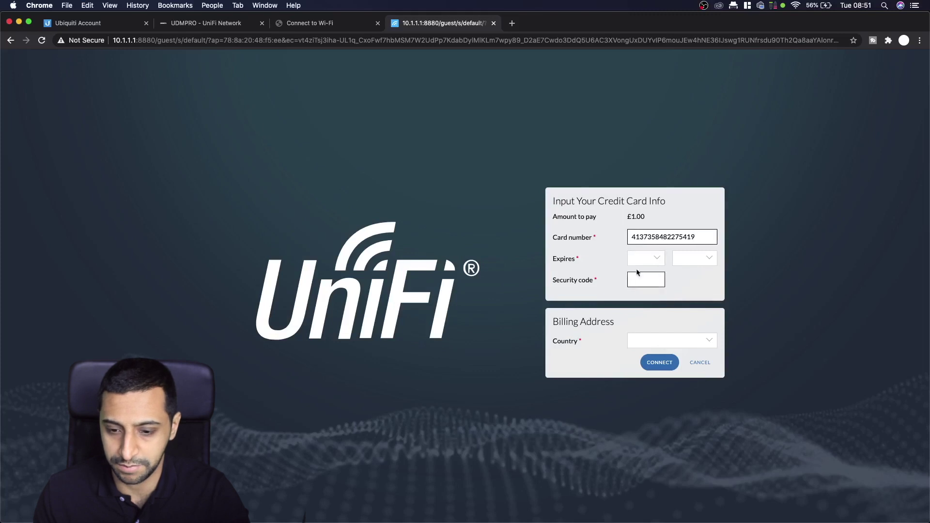
left_click(645, 258)
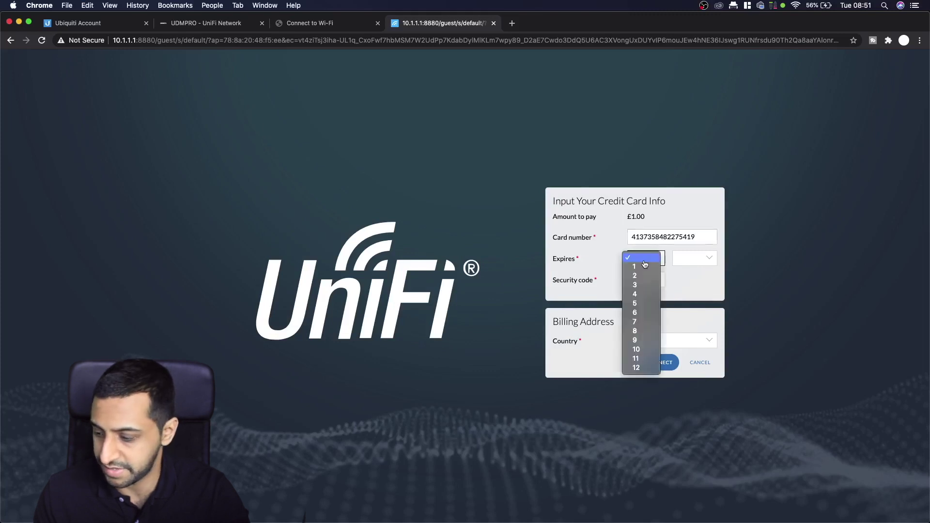
left_click(640, 313)
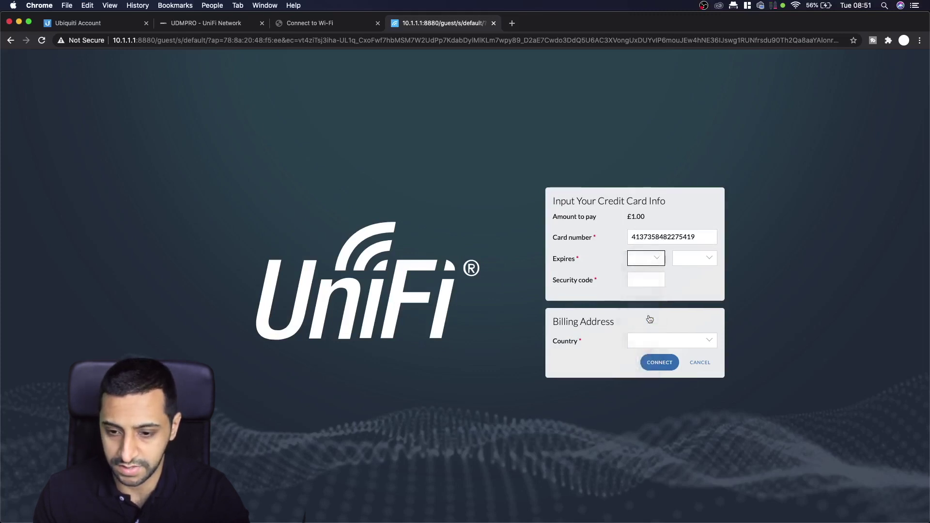
left_click(692, 266)
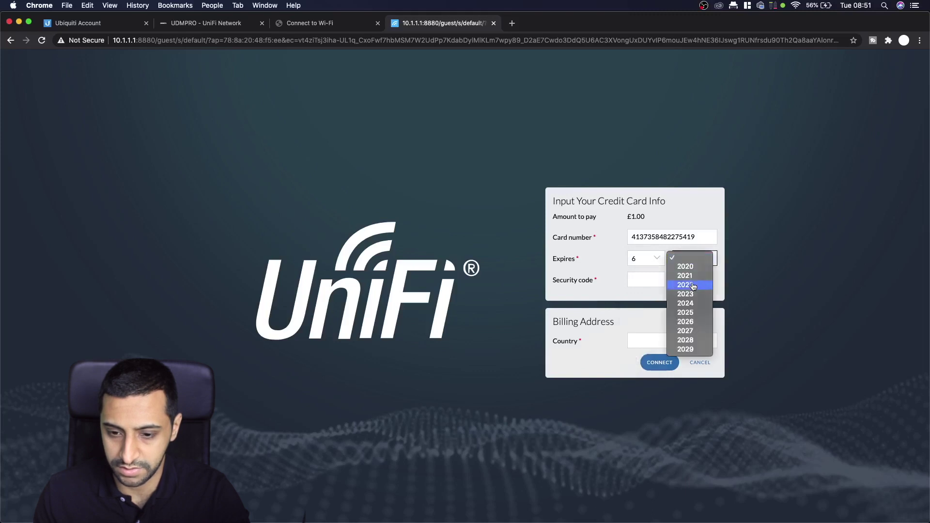
left_click(692, 286)
- Enter the CVV, choose United Kingdom as billing country, and connect
left_click(654, 281)
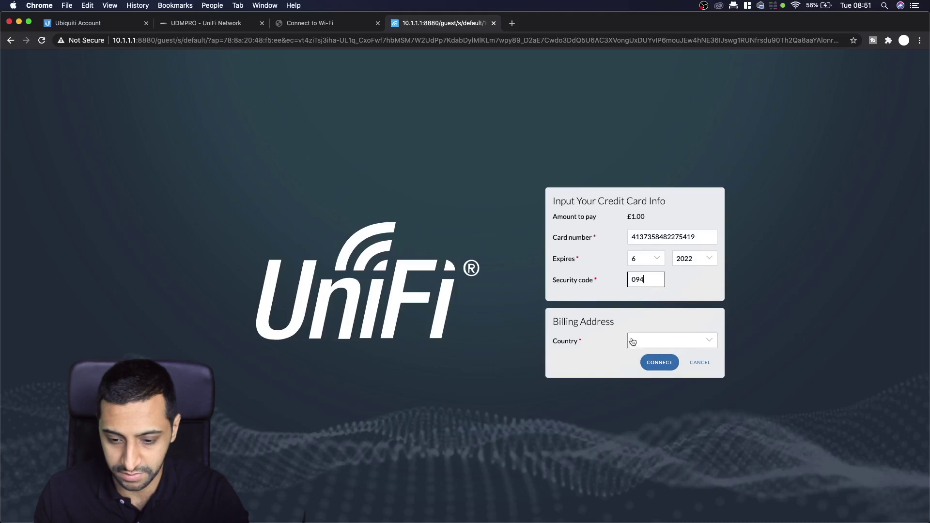
left_click(641, 341)
scroll(656, 478, "down", 5)
scroll(657, 479, "down", 15)
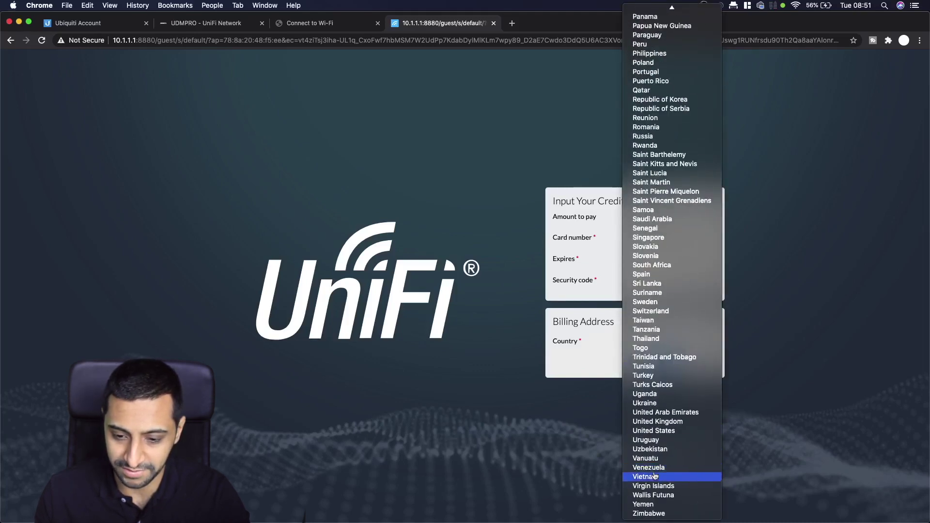
left_click(668, 423)
left_click(663, 363)
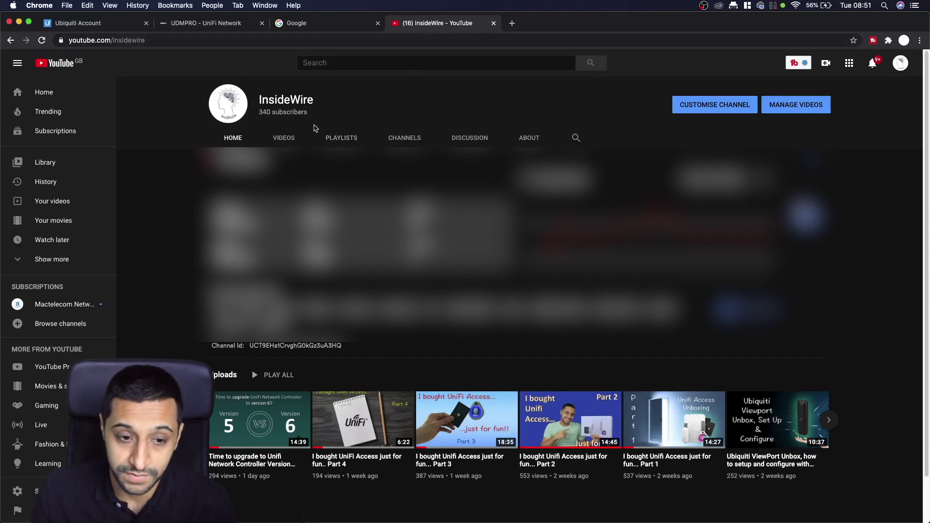
- Show the InsideWire channel's Videos list, then switch back to the Google tab
left_click(293, 139)
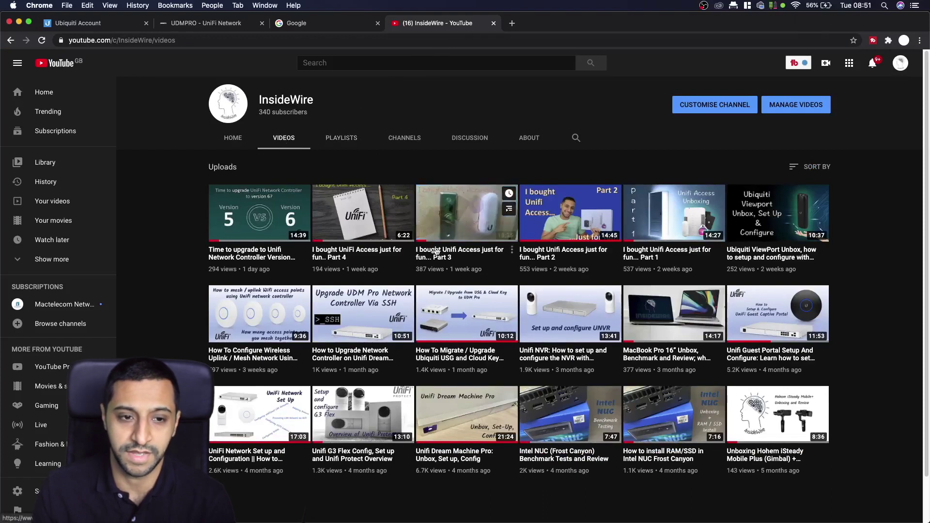
left_click(316, 32)
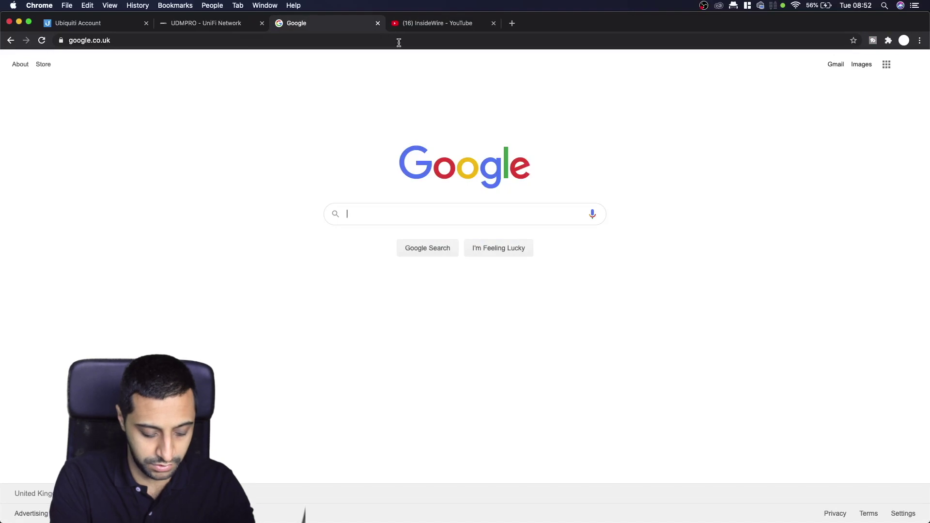
- Search Google for 'googl news' and open the Google News Top stories page at news.google.com
type("googl news")
key("Return")
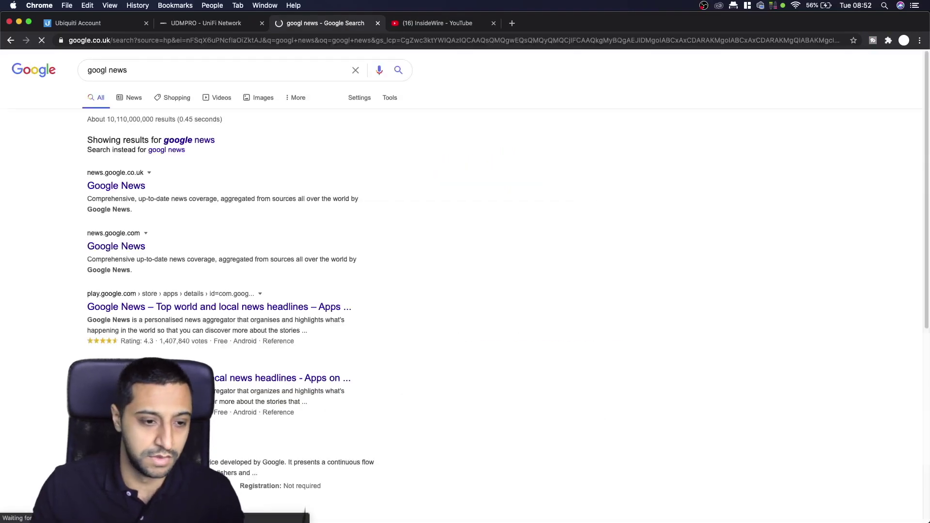
left_click(117, 186)
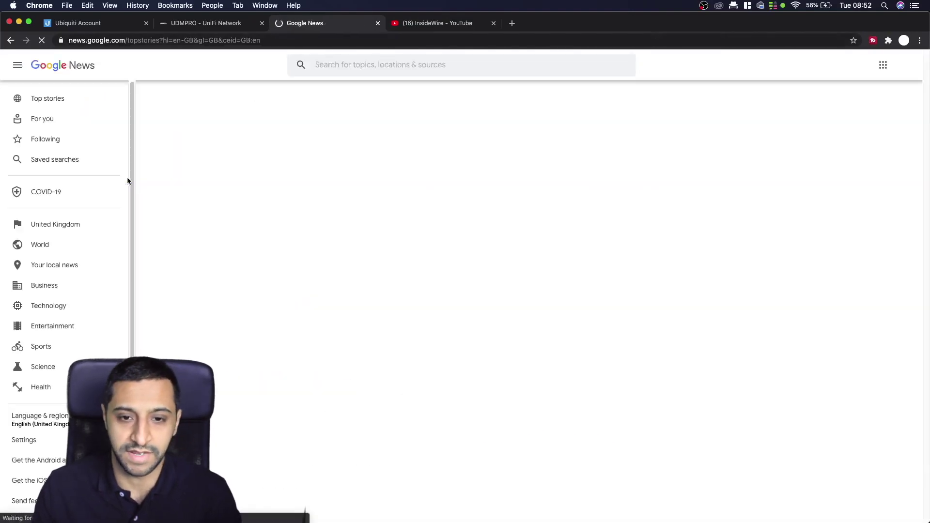